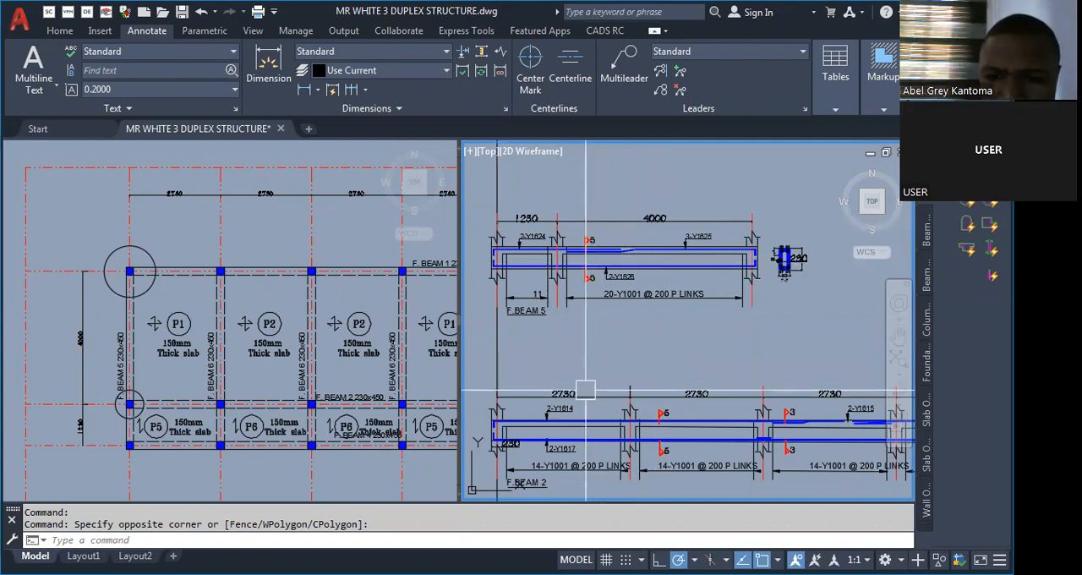
Examine the existing reinforcement details of F.BEAM 5 and F.BEAM 2.
{"action": "scroll", "coordinate": [580, 387], "scroll_direction": "up", "scroll_amount": 4}
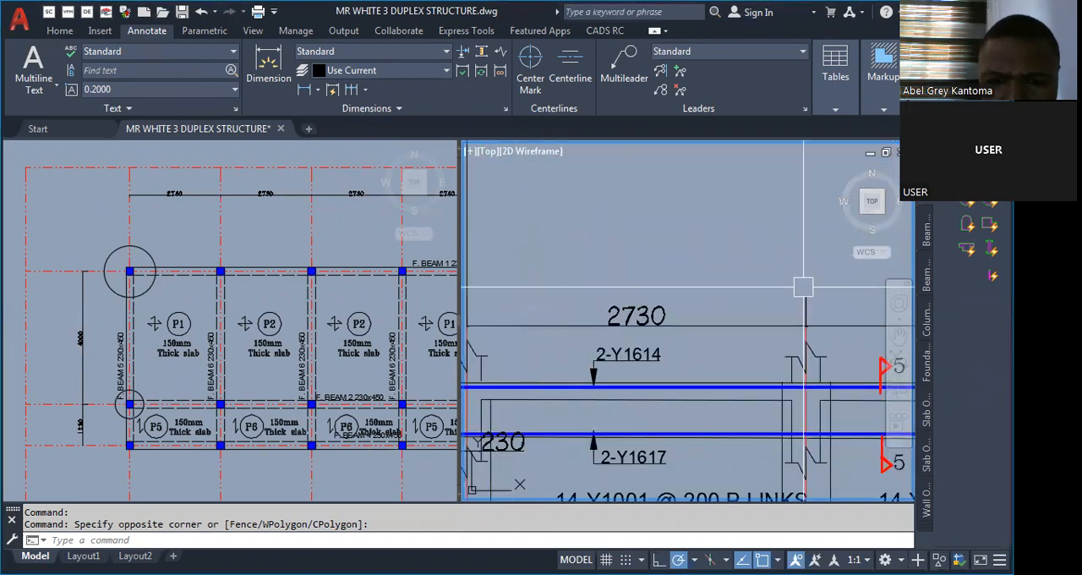
{"action": "scroll", "coordinate": [804, 288], "scroll_direction": "down", "scroll_amount": 6}
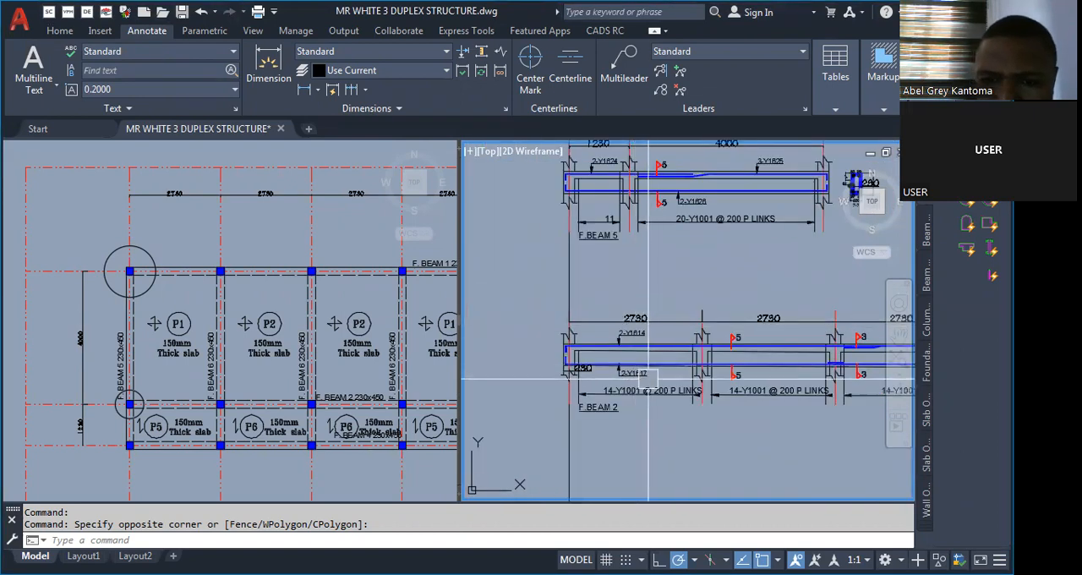
{"action": "scroll", "coordinate": [647, 364], "scroll_direction": "up", "scroll_amount": 4}
{"action": "scroll", "coordinate": [535, 366], "scroll_direction": "down", "scroll_amount": 3}
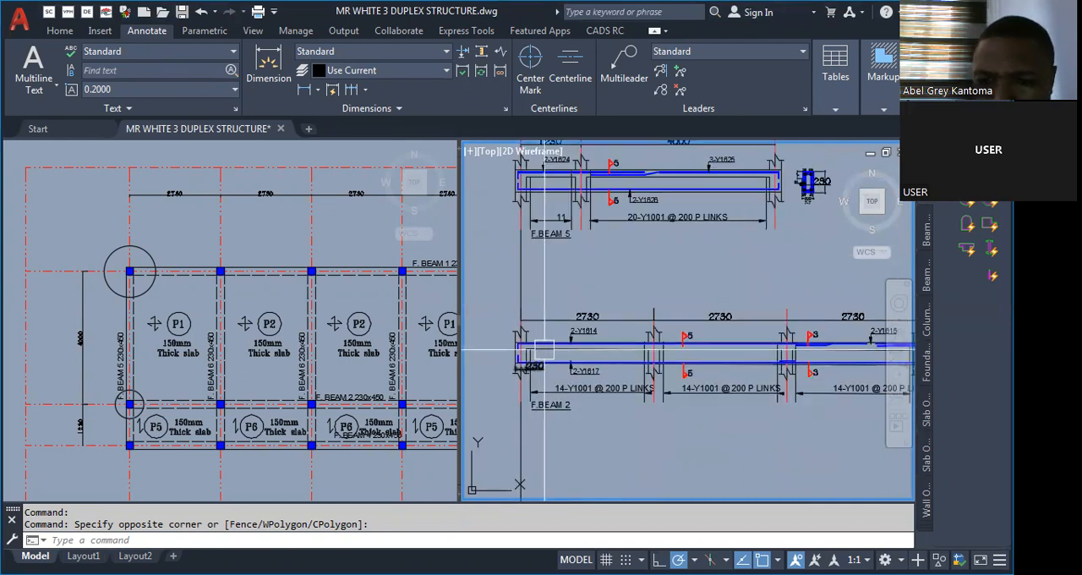
{"action": "scroll", "coordinate": [529, 355], "scroll_direction": "down", "scroll_amount": 4}
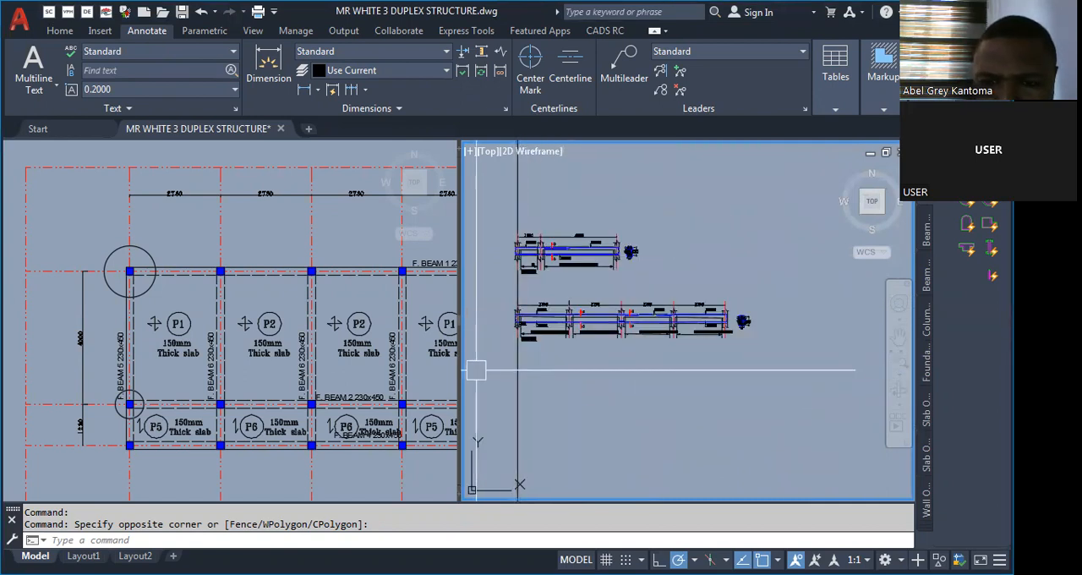
{"action": "scroll", "coordinate": [473, 365], "scroll_direction": "up", "scroll_amount": 4}
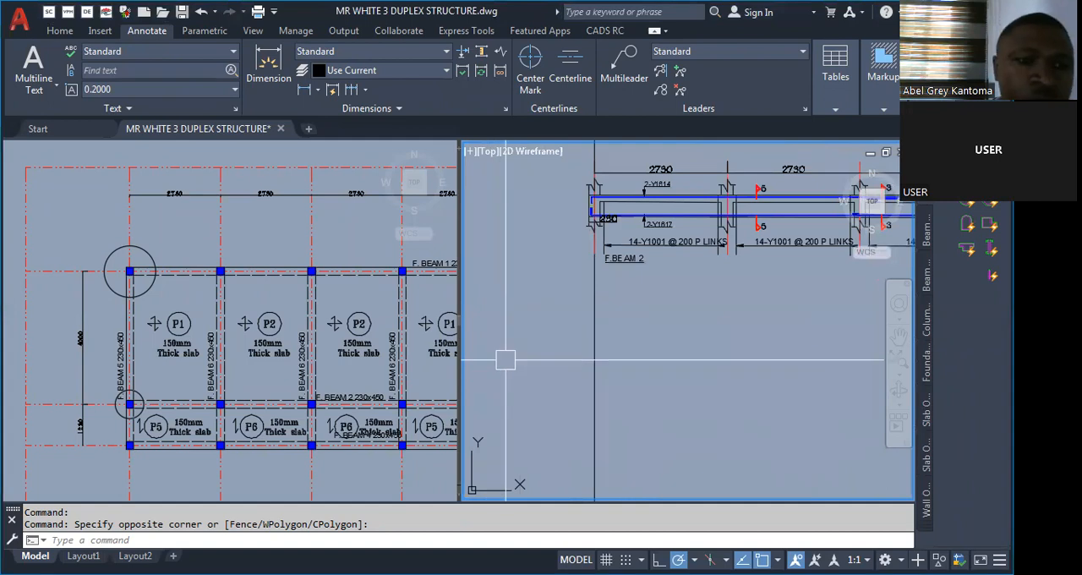
Examine the first floor slab and beam layout, focusing on the beams, columns and spans around slabs P1, P2, P5 and P6.
{"action": "left_click", "coordinate": [77, 378]}
{"action": "scroll", "coordinate": [74, 347], "scroll_direction": "down", "scroll_amount": 3}
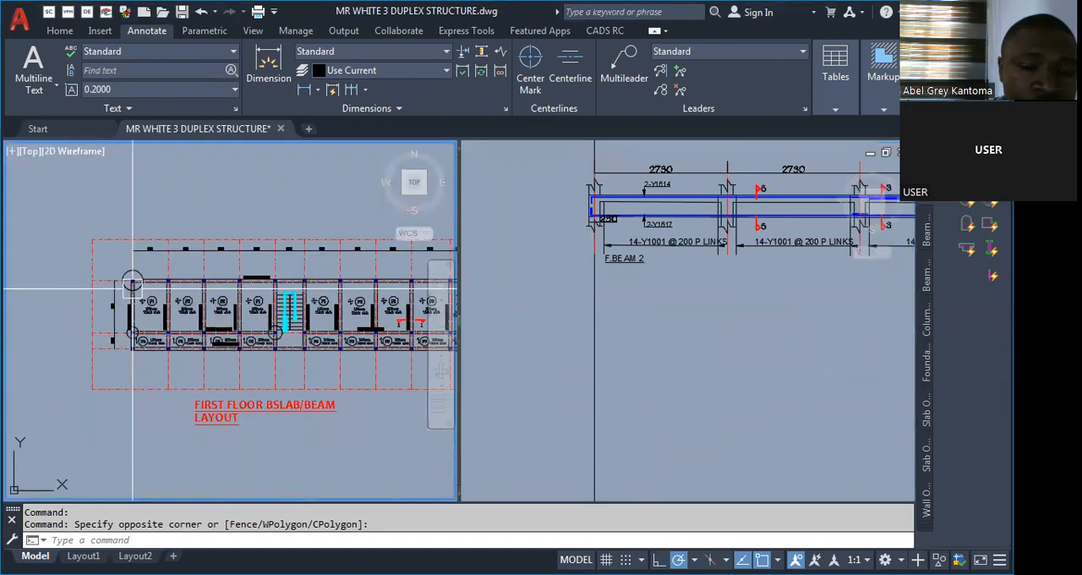
{"action": "scroll", "coordinate": [73, 345], "scroll_direction": "down", "scroll_amount": 2}
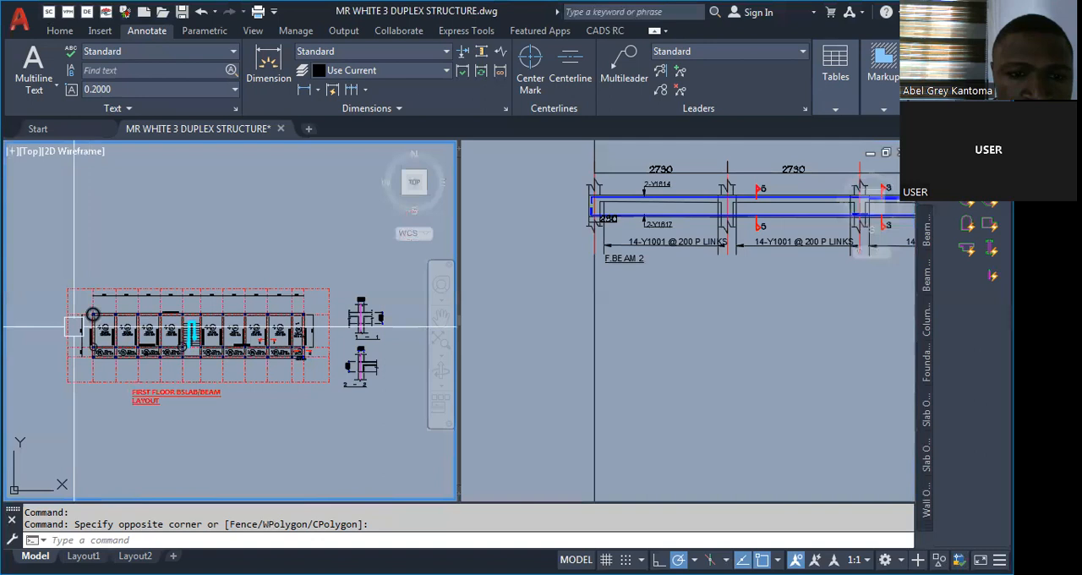
{"action": "scroll", "coordinate": [137, 373], "scroll_direction": "up", "scroll_amount": 5}
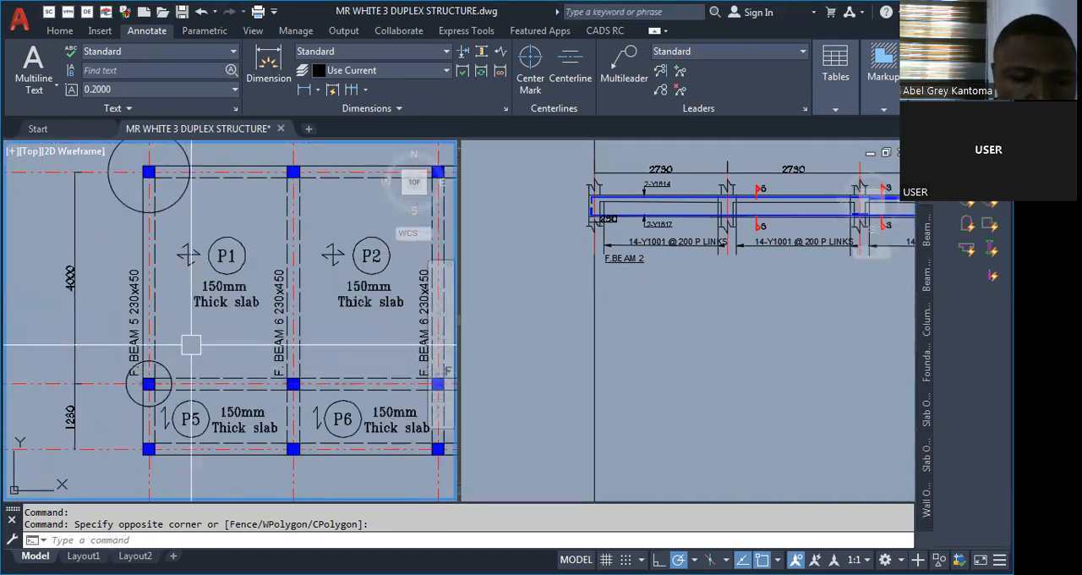
{"action": "scroll", "coordinate": [184, 336], "scroll_direction": "down", "scroll_amount": 4}
{"action": "scroll", "coordinate": [148, 330], "scroll_direction": "up", "scroll_amount": 4}
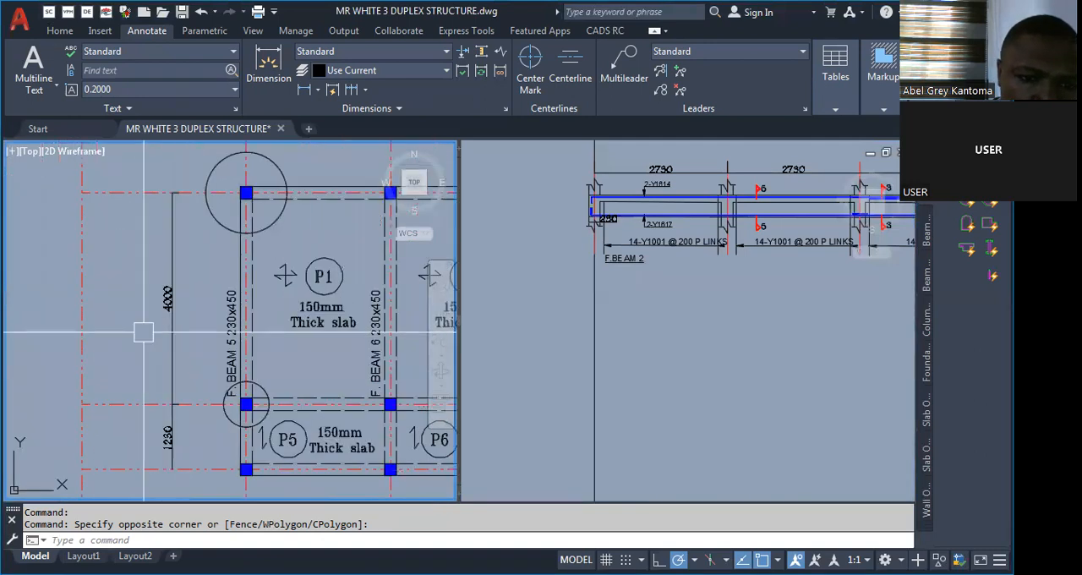
{"action": "scroll", "coordinate": [141, 338], "scroll_direction": "down", "scroll_amount": 2}
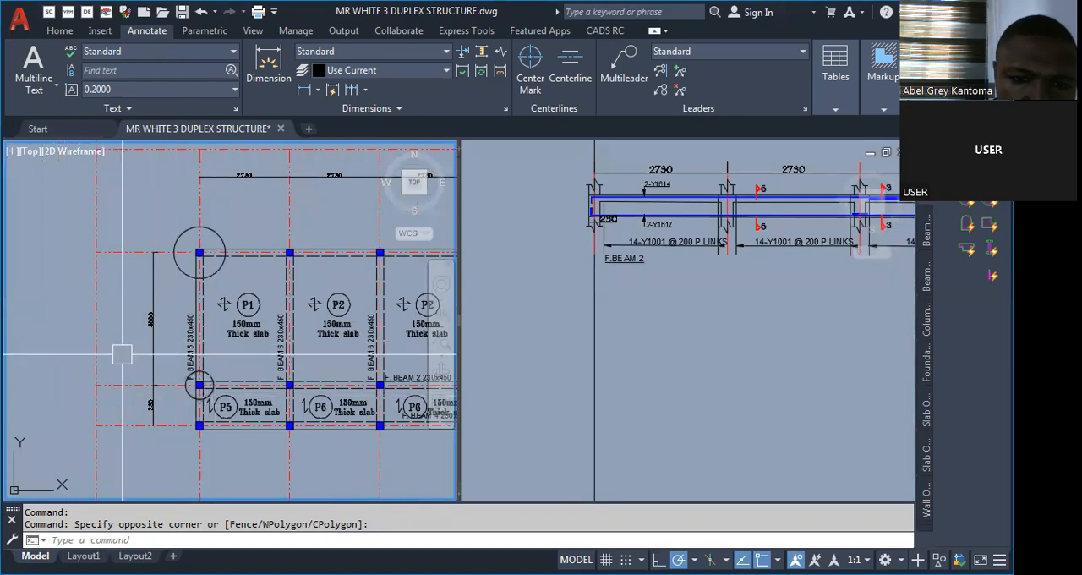
{"action": "scroll", "coordinate": [121, 353], "scroll_direction": "down", "scroll_amount": 3}
{"action": "scroll", "coordinate": [302, 382], "scroll_direction": "up", "scroll_amount": 3}
{"action": "scroll", "coordinate": [256, 385], "scroll_direction": "down", "scroll_amount": 5}
{"action": "scroll", "coordinate": [256, 384], "scroll_direction": "up", "scroll_amount": 4}
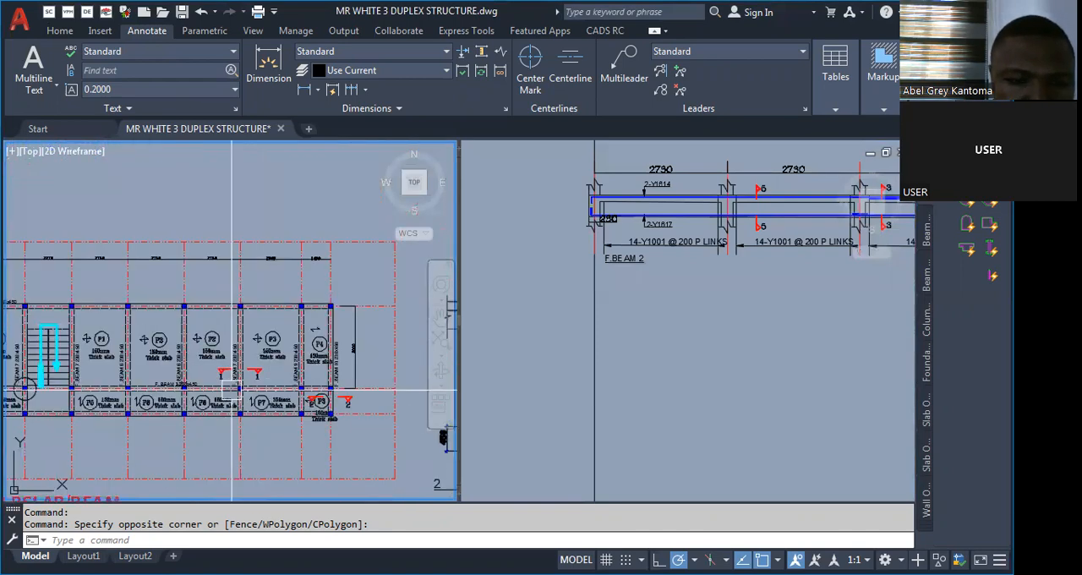
{"action": "scroll", "coordinate": [102, 370], "scroll_direction": "down", "scroll_amount": 2}
{"action": "scroll", "coordinate": [140, 379], "scroll_direction": "up", "scroll_amount": 4}
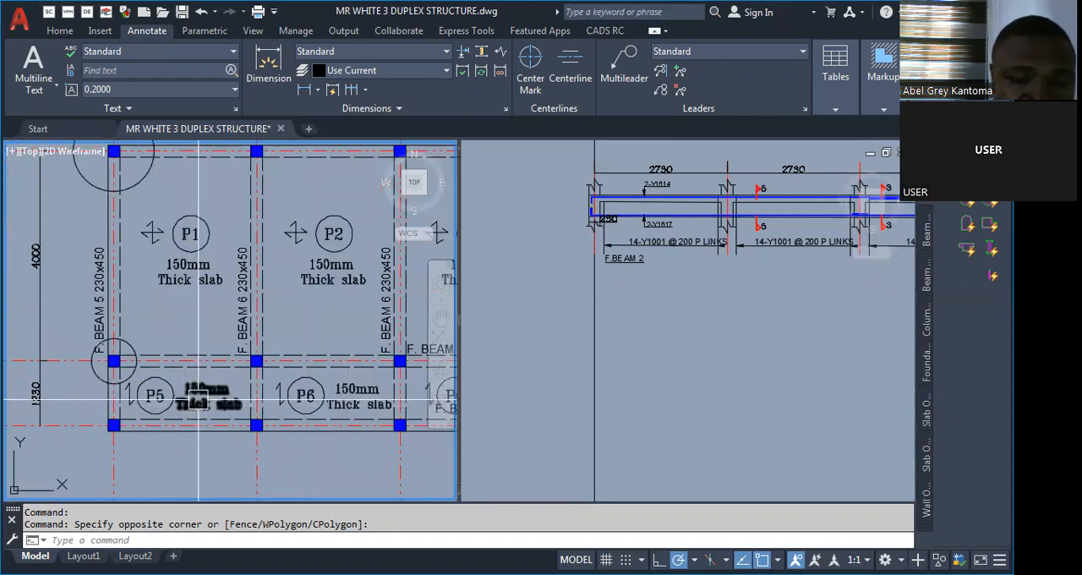
{"action": "scroll", "coordinate": [204, 395], "scroll_direction": "down", "scroll_amount": 2}
{"action": "scroll", "coordinate": [251, 265], "scroll_direction": "up", "scroll_amount": 2}
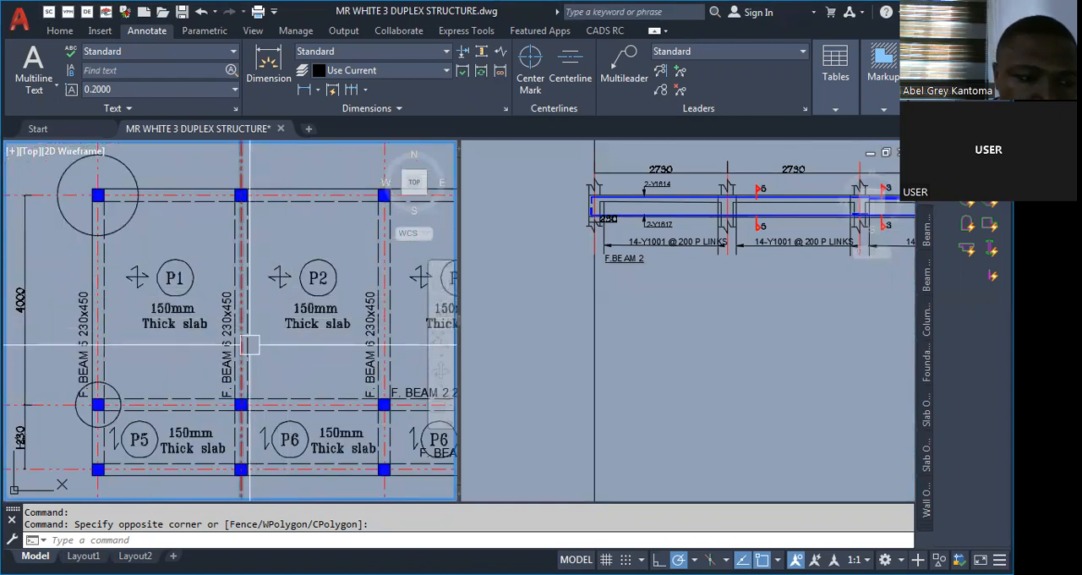
{"action": "scroll", "coordinate": [234, 337], "scroll_direction": "down", "scroll_amount": 2}
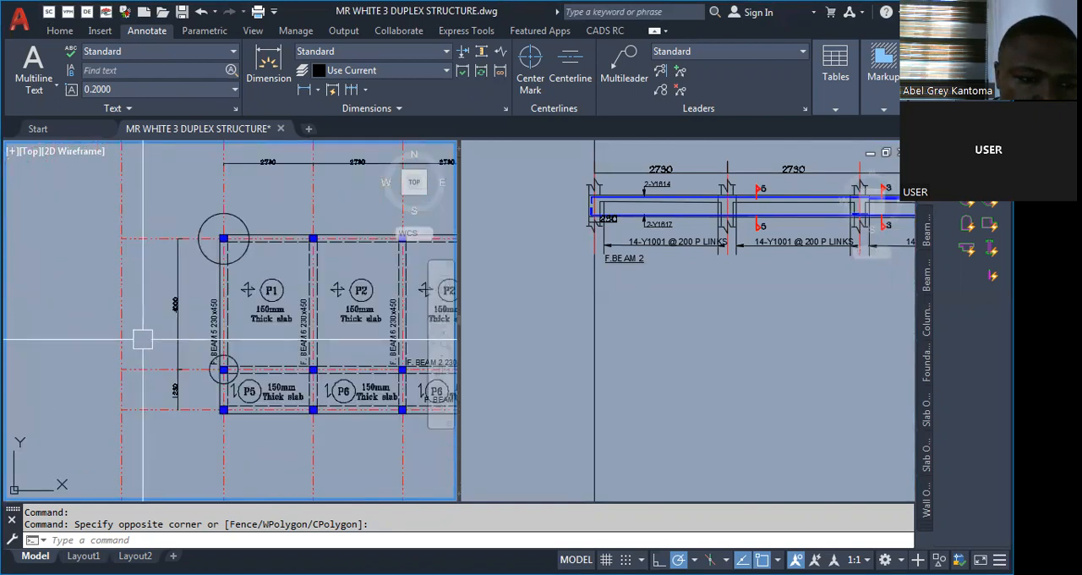
{"action": "scroll", "coordinate": [123, 365], "scroll_direction": "up", "scroll_amount": 2}
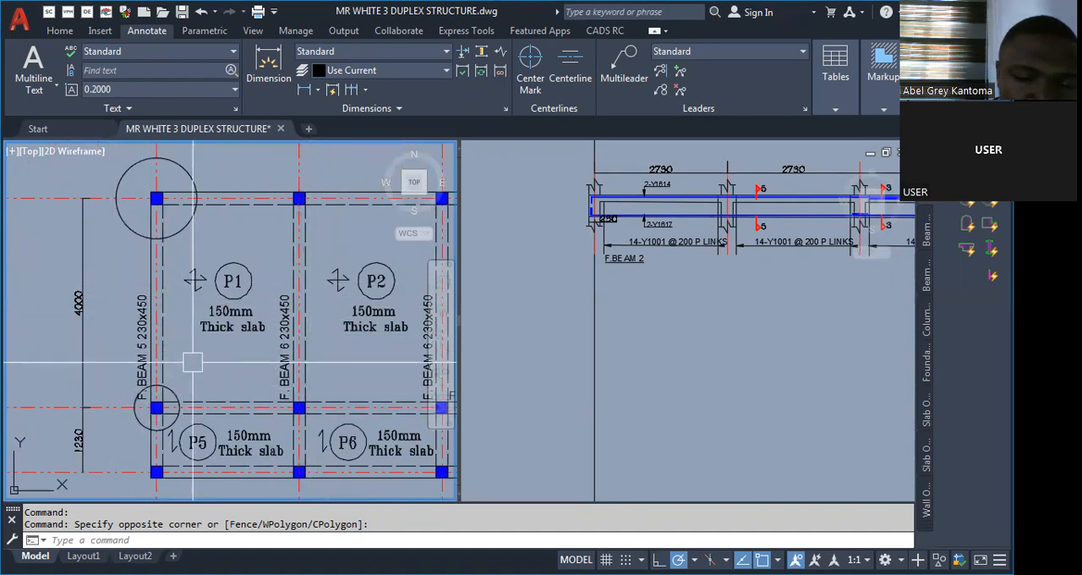
Draw a vertical line in the empty space below the F.BEAM 2 detail.
{"action": "left_click", "coordinate": [642, 332]}
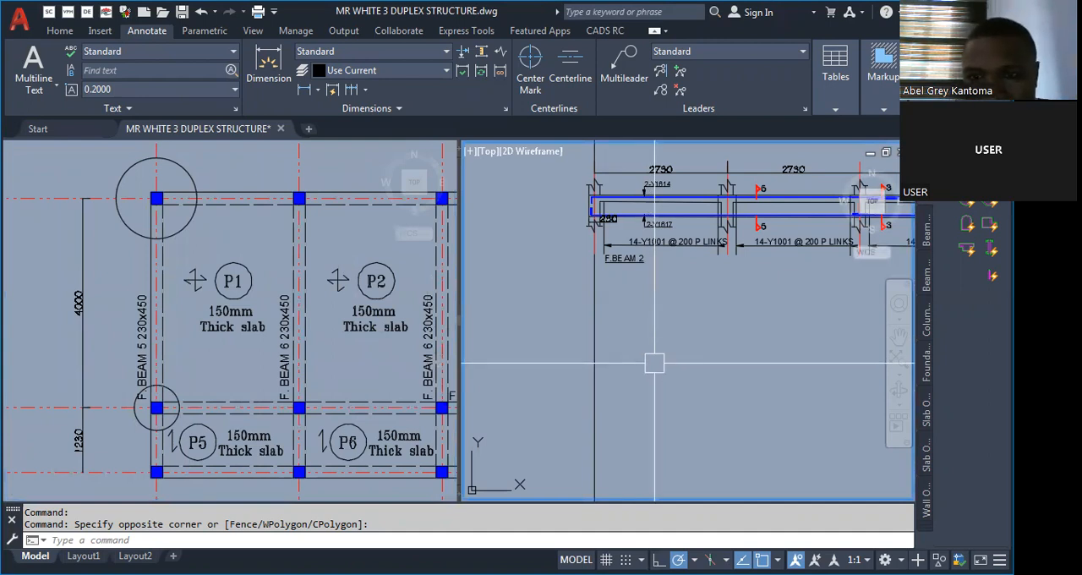
{"action": "key", "text": "Escape"}
{"action": "key", "text": "Escape"}
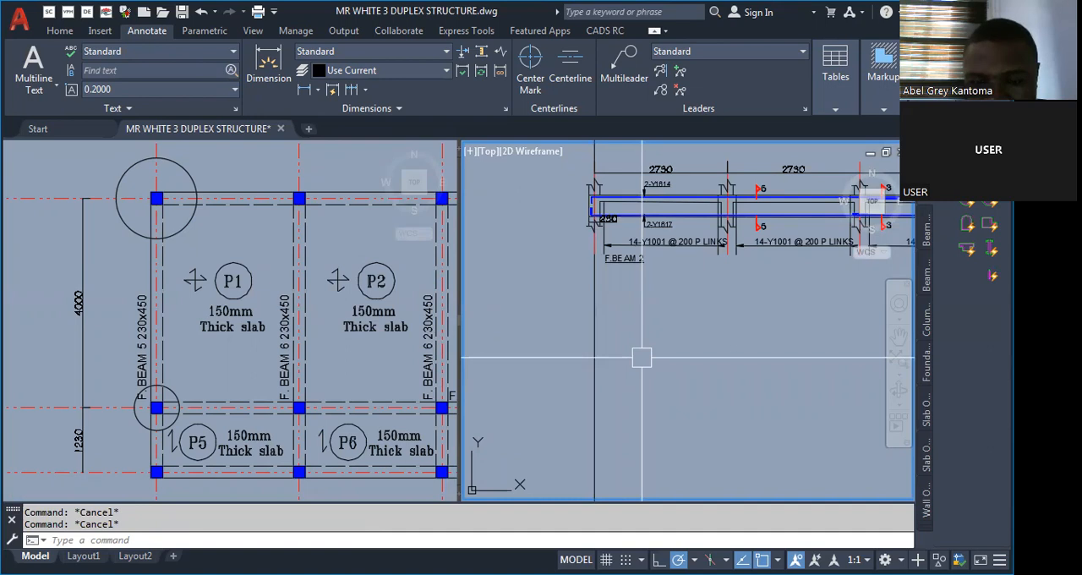
{"action": "type", "text": "l"}
{"action": "key", "text": "Return"}
{"action": "left_click", "coordinate": [641, 349]}
{"action": "left_click", "coordinate": [641, 427]}
{"action": "key", "text": "Escape"}
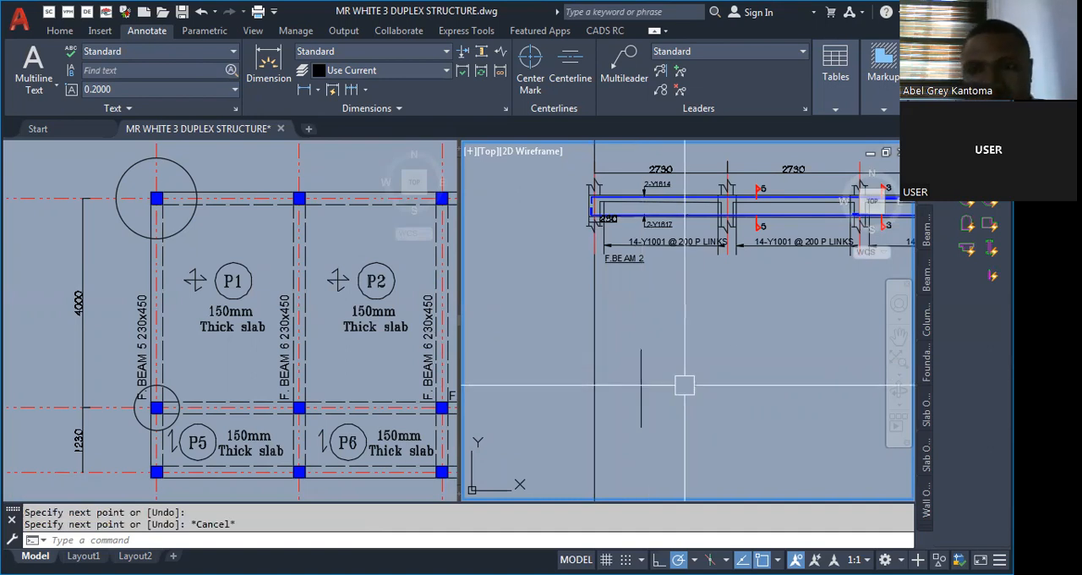
Offset the new vertical line 230 to its right to form the second column face.
{"action": "type", "text": "o"}
{"action": "key", "text": "Return"}
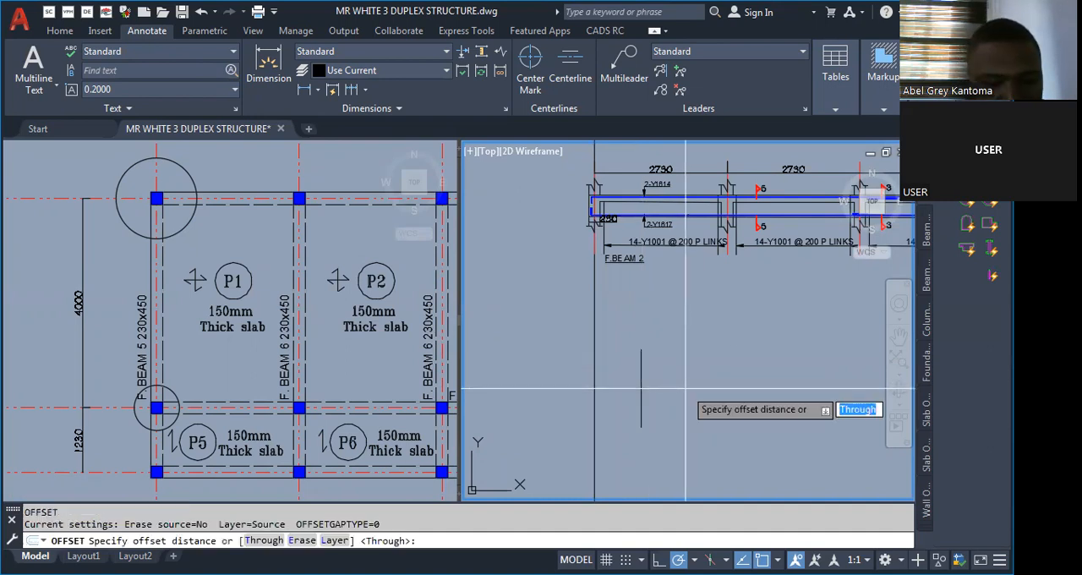
{"action": "type", "text": "230"}
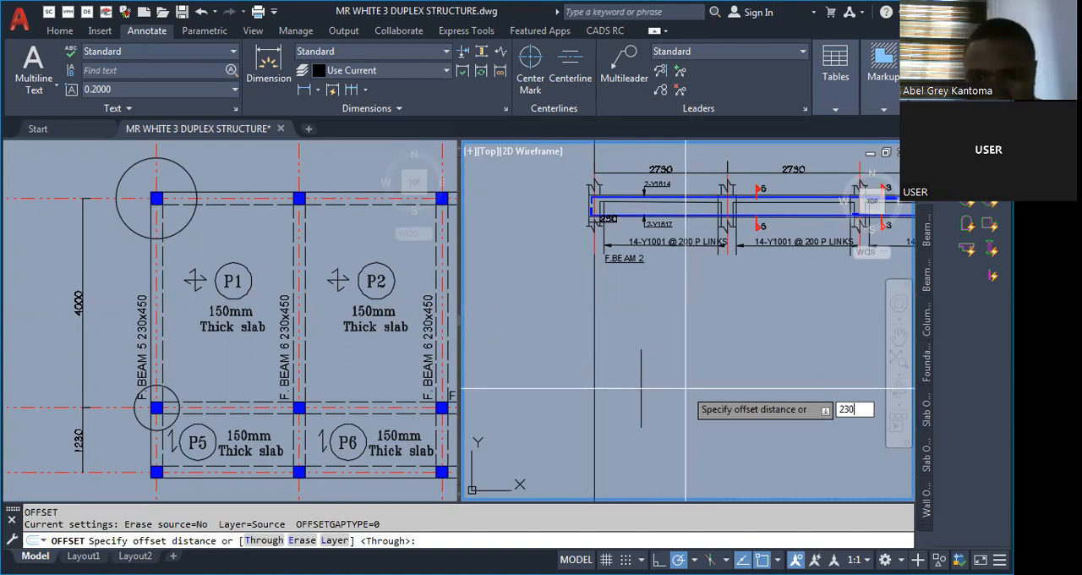
{"action": "key", "text": "Return"}
{"action": "left_click", "coordinate": [641, 389]}
{"action": "left_click", "coordinate": [681, 389]}
{"action": "key", "text": "Escape"}
Examine the edge column at the lower end of F. BEAM 6, between slabs P5 and P6, in the floor plan.
{"action": "left_click", "coordinate": [126, 424]}
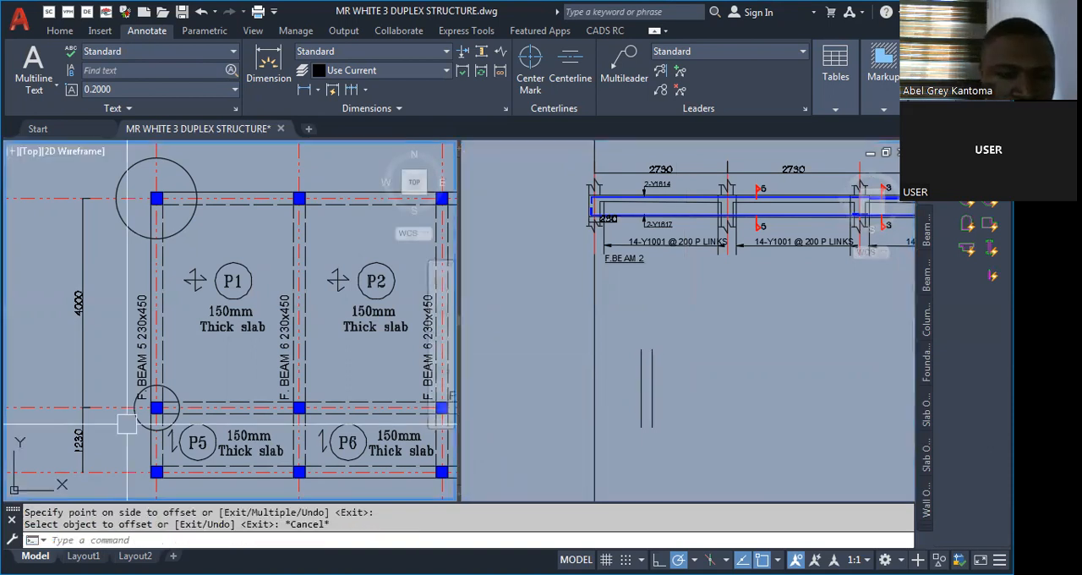
{"action": "scroll", "coordinate": [116, 455], "scroll_direction": "up", "scroll_amount": 2}
{"action": "scroll", "coordinate": [205, 412], "scroll_direction": "down", "scroll_amount": 4}
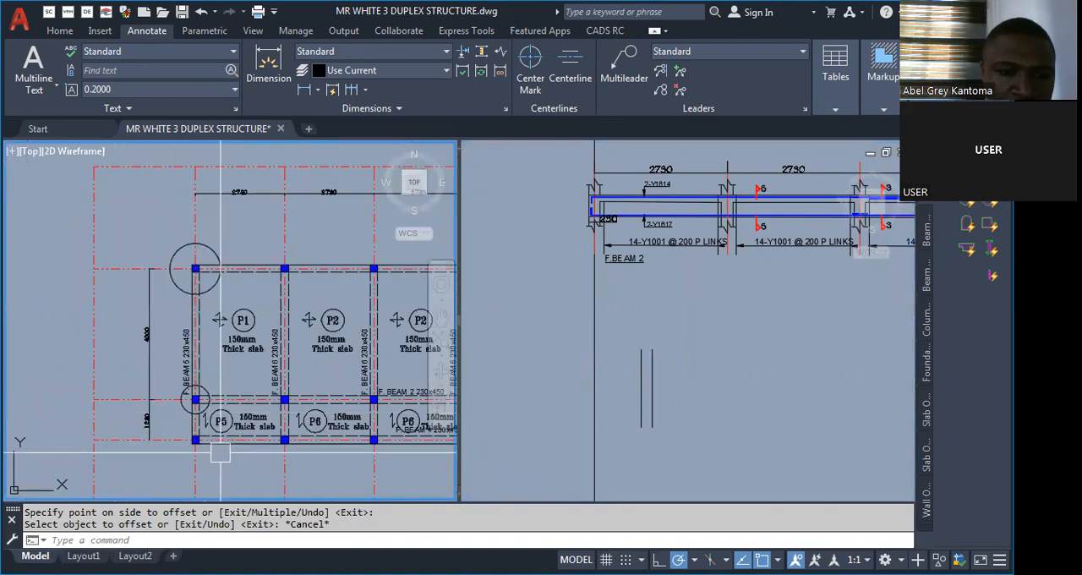
{"action": "scroll", "coordinate": [205, 415], "scroll_direction": "up", "scroll_amount": 5}
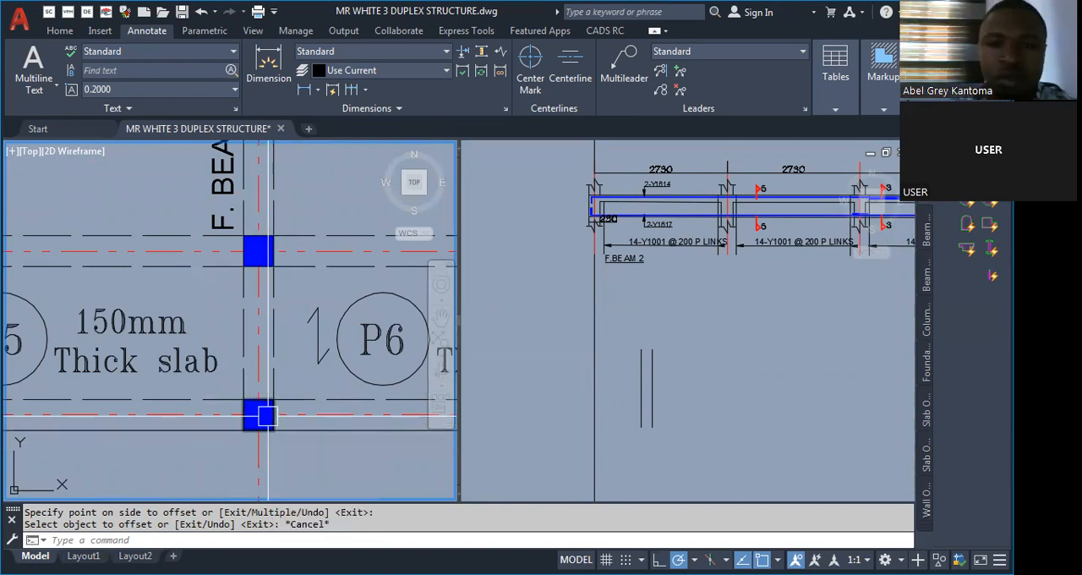
{"action": "scroll", "coordinate": [220, 389], "scroll_direction": "down", "scroll_amount": 2}
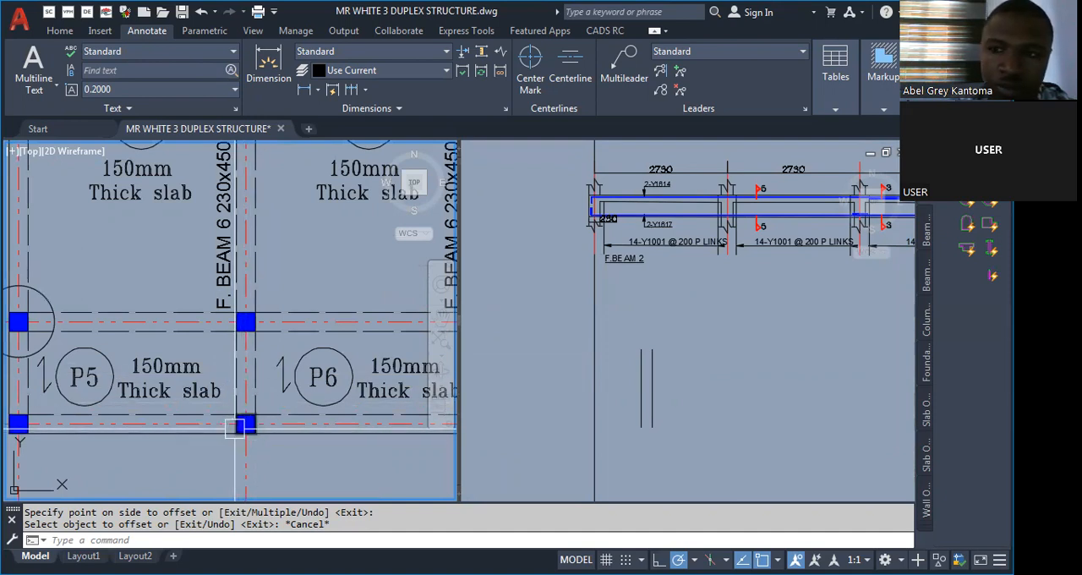
{"action": "scroll", "coordinate": [237, 428], "scroll_direction": "up", "scroll_amount": 5}
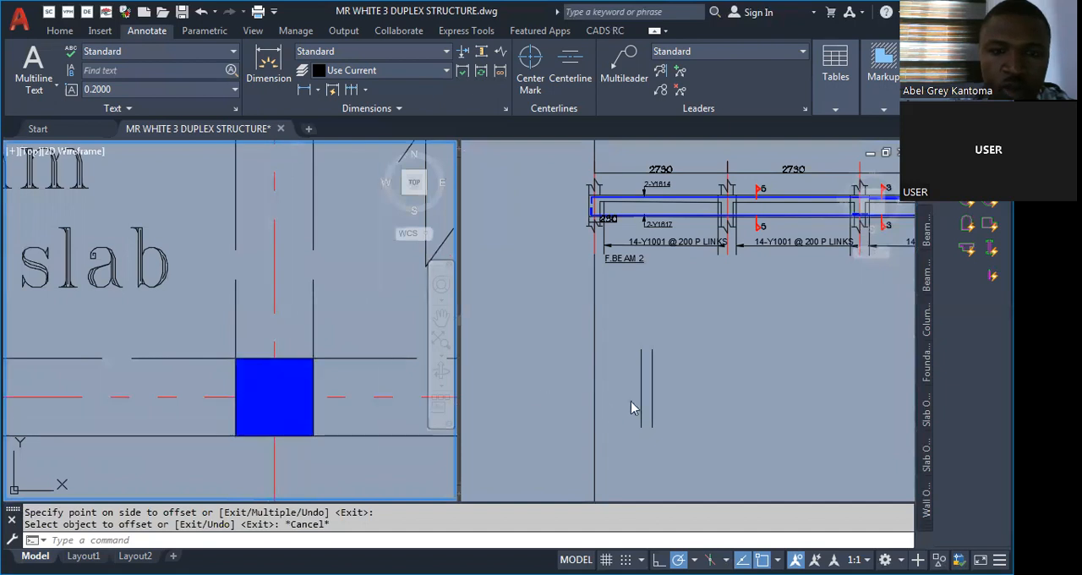
{"action": "scroll", "coordinate": [271, 378], "scroll_direction": "down", "scroll_amount": 4}
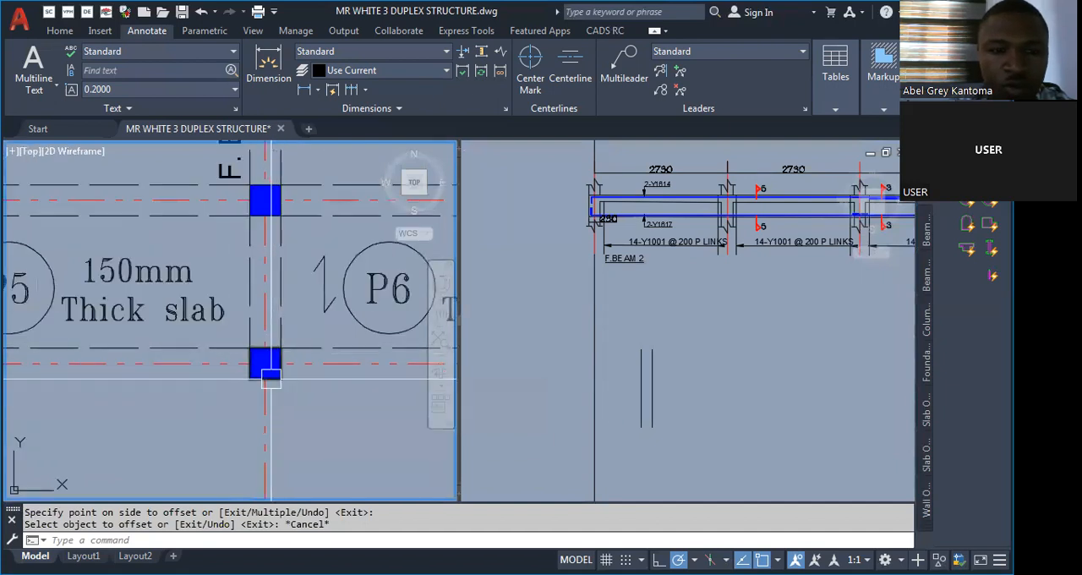
{"action": "scroll", "coordinate": [269, 355], "scroll_direction": "up", "scroll_amount": 2}
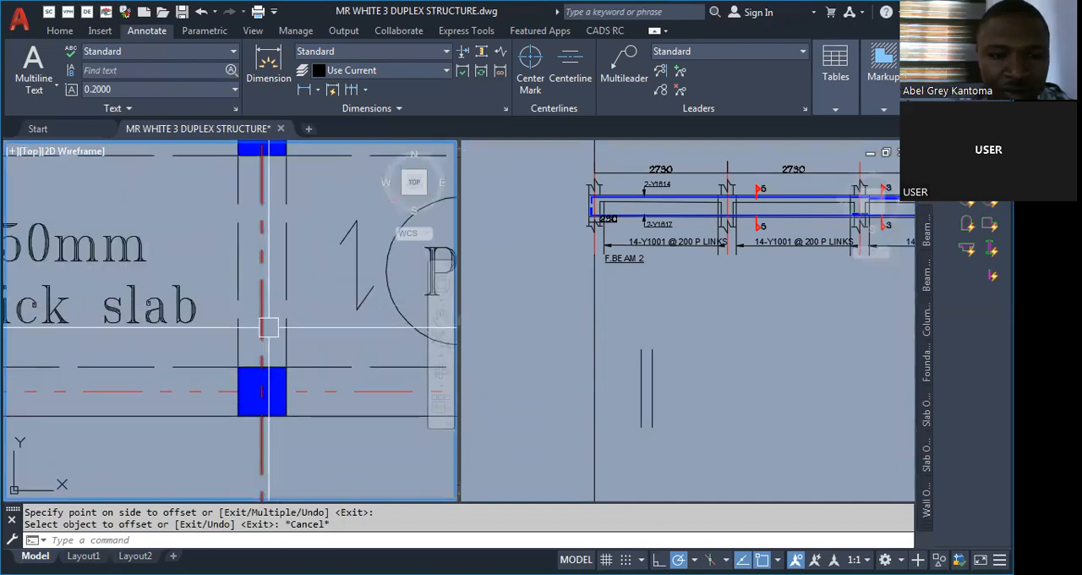
Add a vertical centreline midway between the two column lines and draw a horizontal line across all three near their upper ends.
{"action": "left_click", "coordinate": [702, 368]}
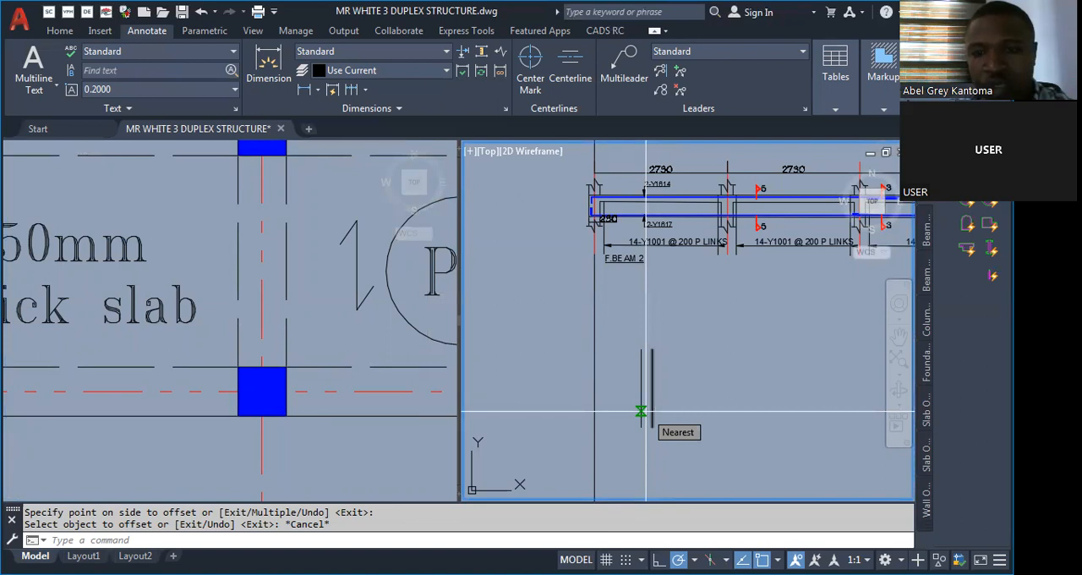
{"action": "scroll", "coordinate": [641, 412], "scroll_direction": "up", "scroll_amount": 2}
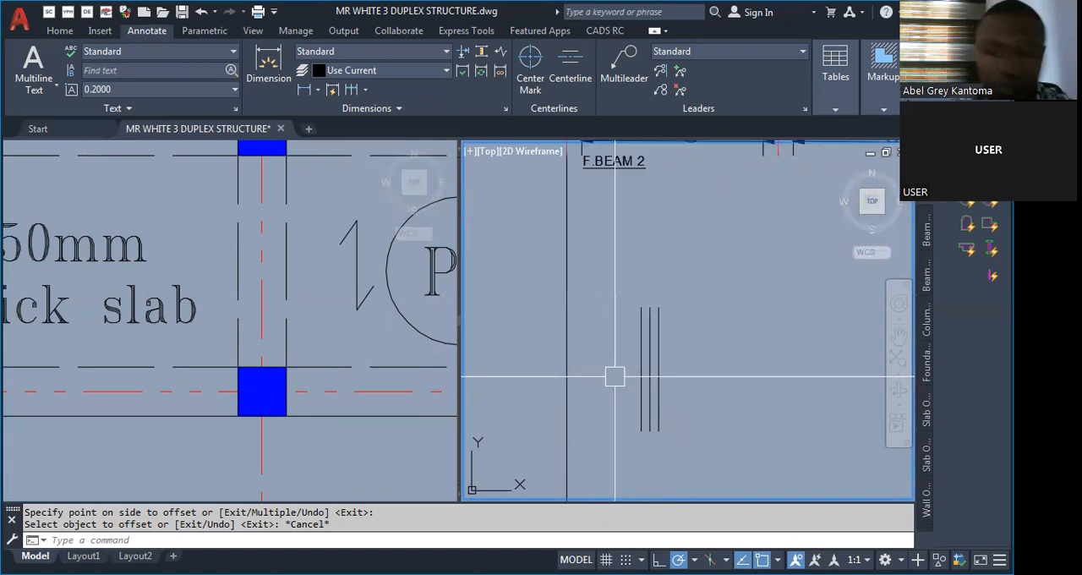
{"action": "left_click", "coordinate": [300, 359]}
{"action": "scroll", "coordinate": [228, 396], "scroll_direction": "down", "scroll_amount": 4}
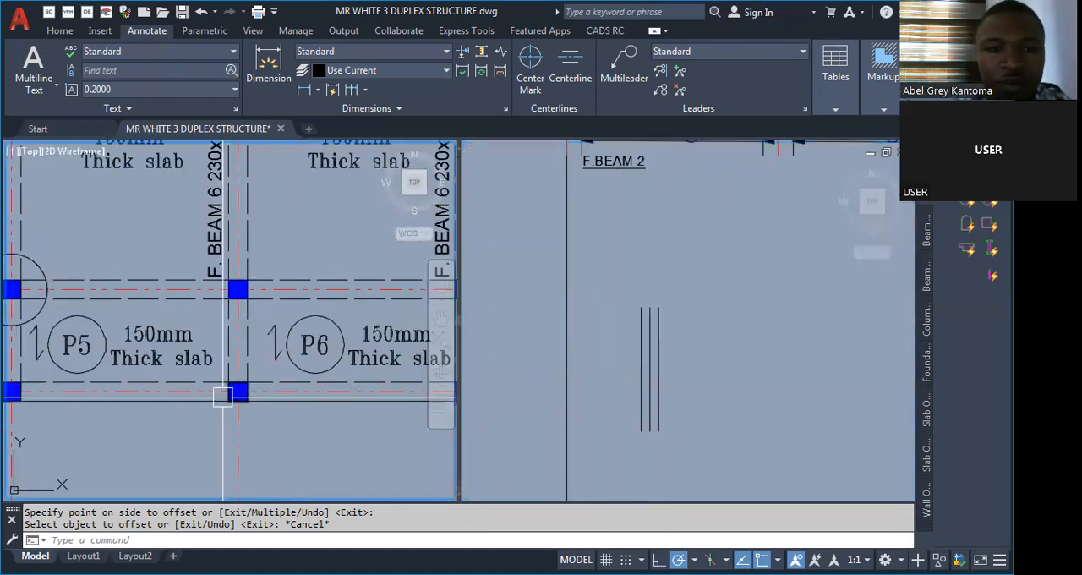
{"action": "scroll", "coordinate": [231, 398], "scroll_direction": "up", "scroll_amount": 3}
{"action": "left_click", "coordinate": [650, 365]}
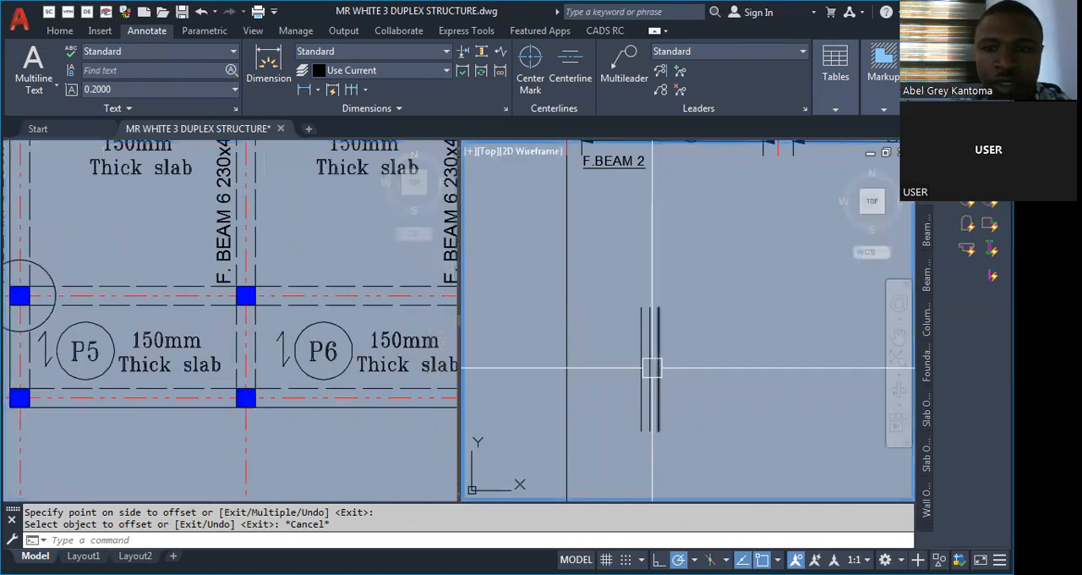
{"action": "scroll", "coordinate": [617, 387], "scroll_direction": "down", "scroll_amount": 3}
{"action": "scroll", "coordinate": [641, 378], "scroll_direction": "up", "scroll_amount": 2}
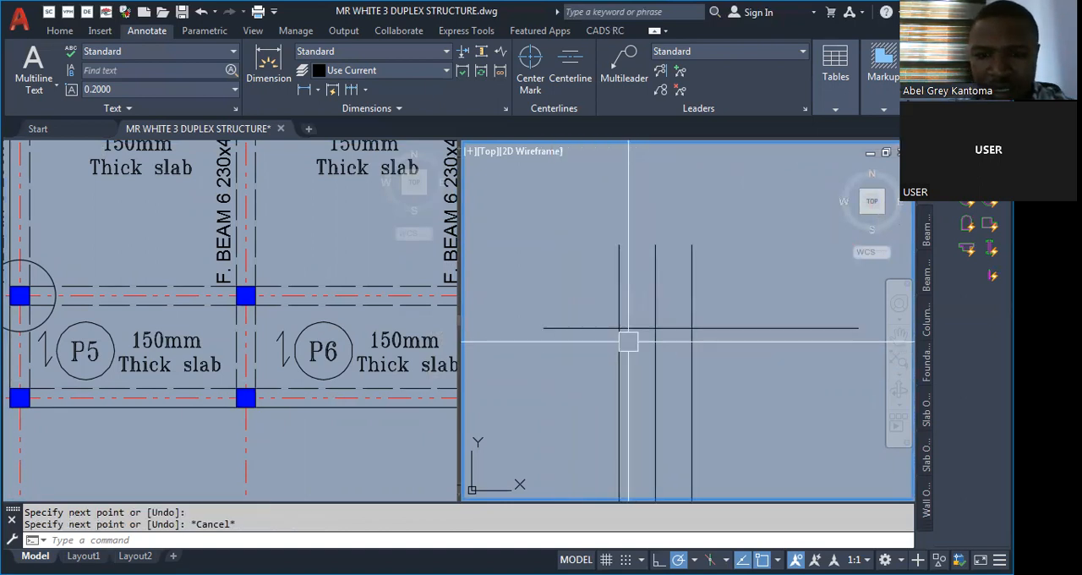
Copy the horizontal line straight down to cross the three vertical lines near their lower ends.
{"action": "scroll", "coordinate": [631, 378], "scroll_direction": "down", "scroll_amount": 2}
{"action": "scroll", "coordinate": [626, 372], "scroll_direction": "down", "scroll_amount": 2}
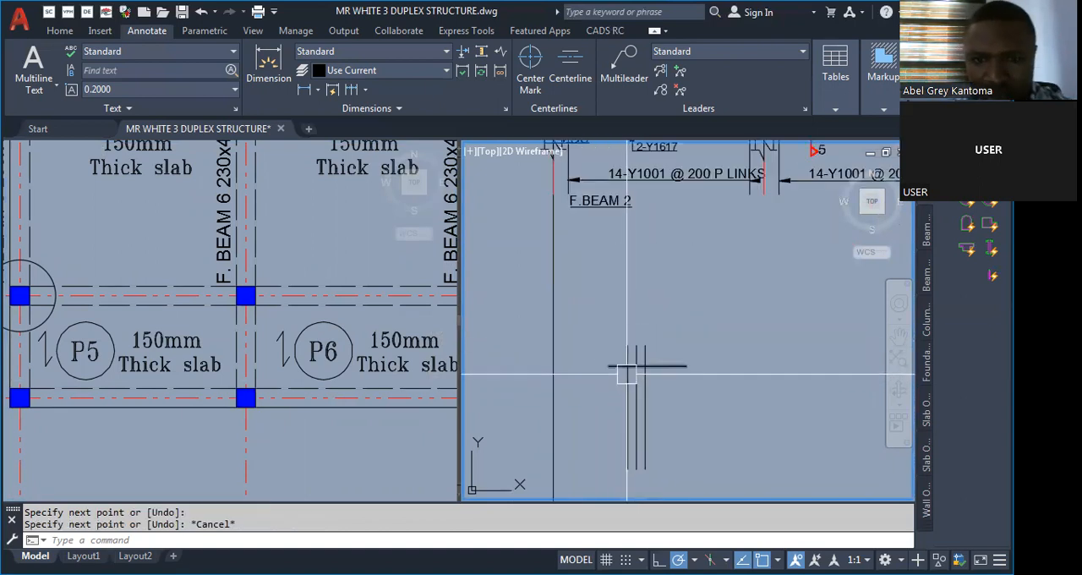
{"action": "scroll", "coordinate": [630, 397], "scroll_direction": "up", "scroll_amount": 3}
{"action": "type", "text": "Co"}
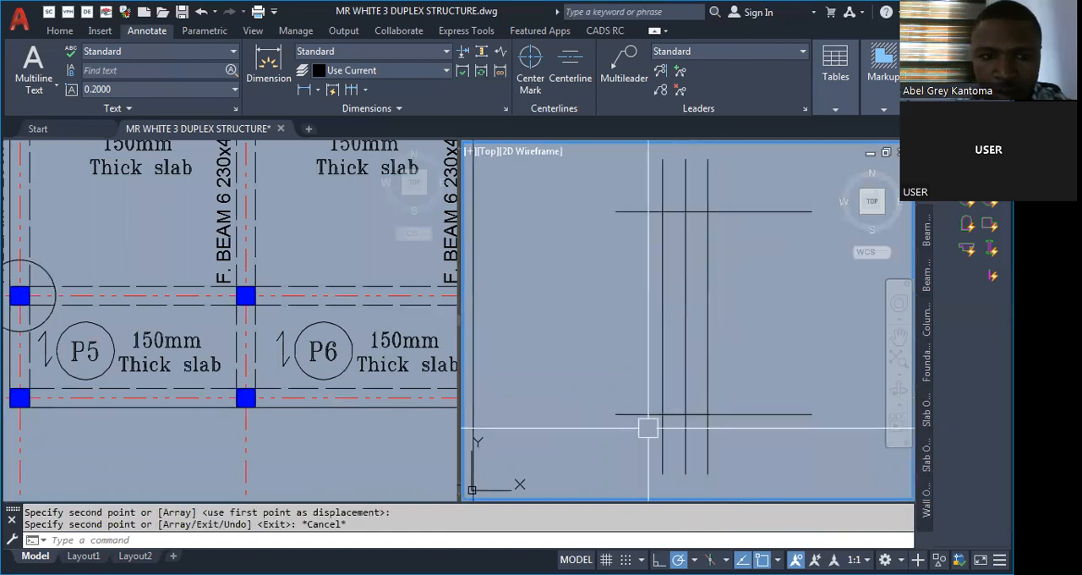
Draw a circle in the floor plan around the F. BEAM 6 span between slabs P1 and P2.
{"action": "left_click", "coordinate": [288, 434]}
{"action": "scroll", "coordinate": [288, 434], "scroll_direction": "down", "scroll_amount": 4}
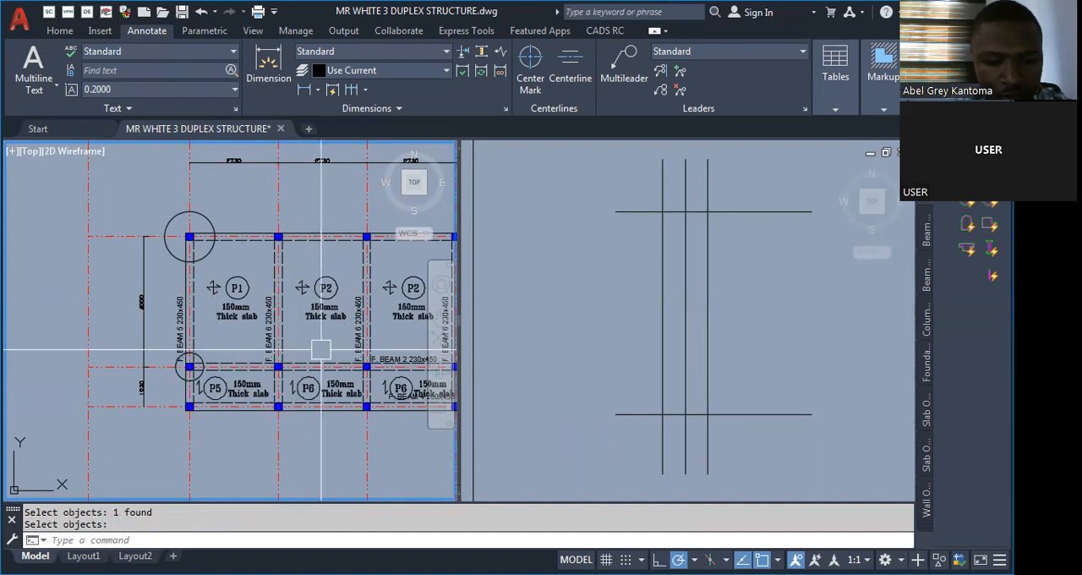
Erase the circle and draw a tall rectangle in the floor plan enclosing the full length of F. BEAM 6 and its columns.
{"action": "type", "text": "T"}
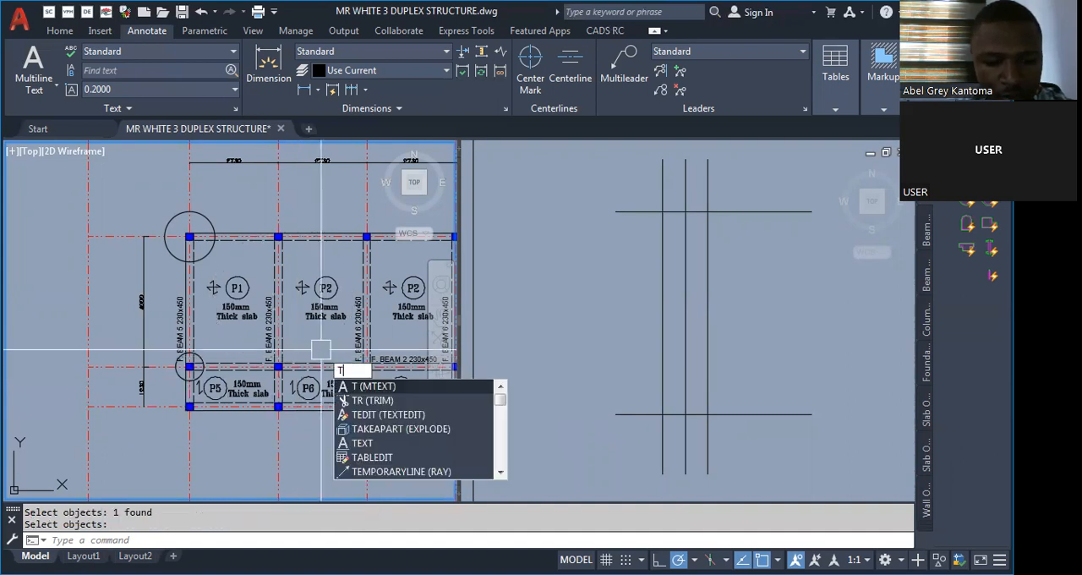
{"action": "key", "text": "Escape"}
{"action": "type", "text": "REC"}
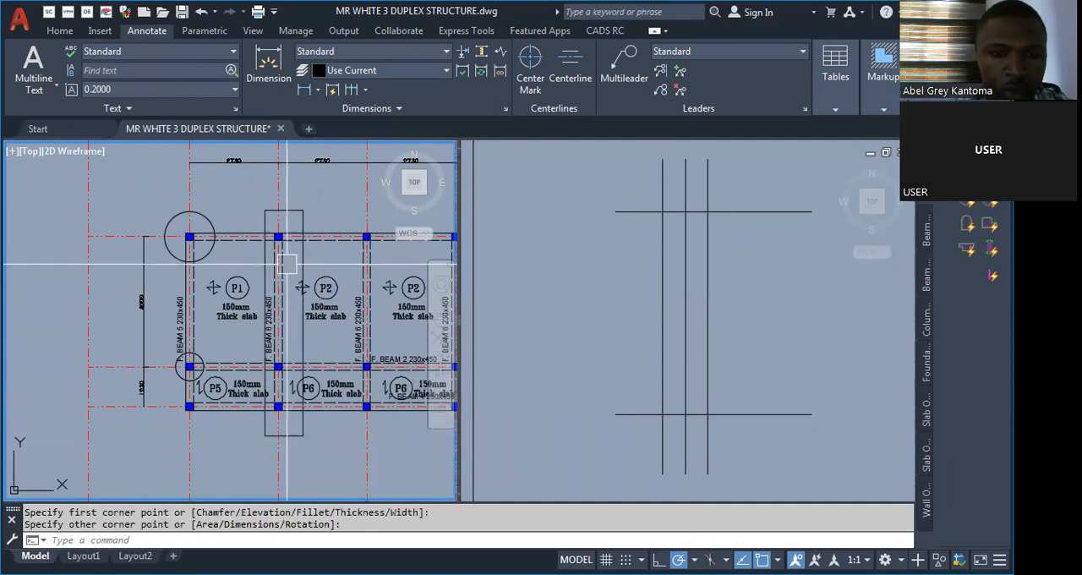
{"action": "scroll", "coordinate": [314, 218], "scroll_direction": "up", "scroll_amount": 2}
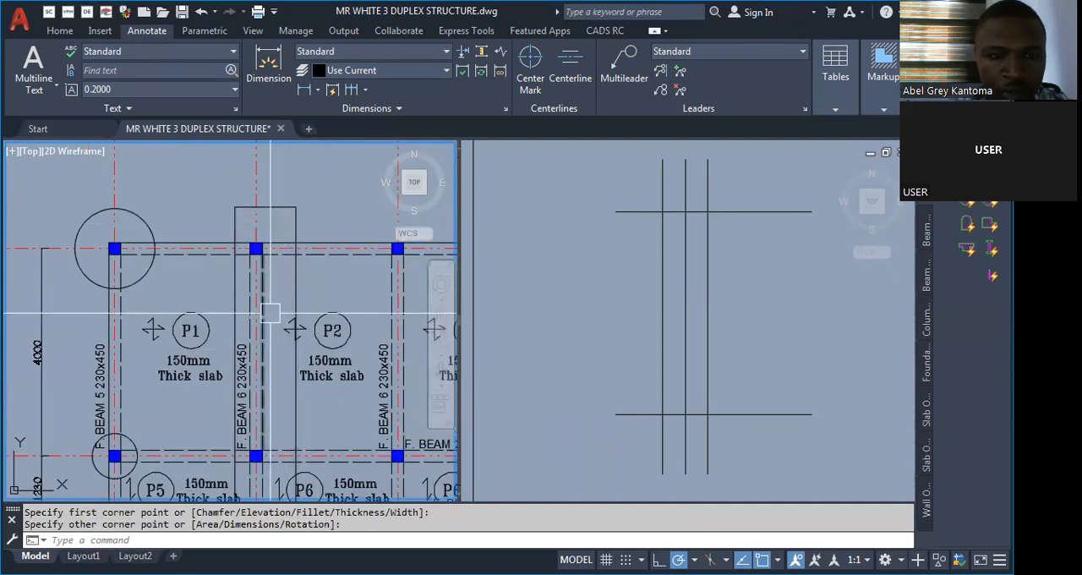
{"action": "scroll", "coordinate": [273, 259], "scroll_direction": "down", "scroll_amount": 2}
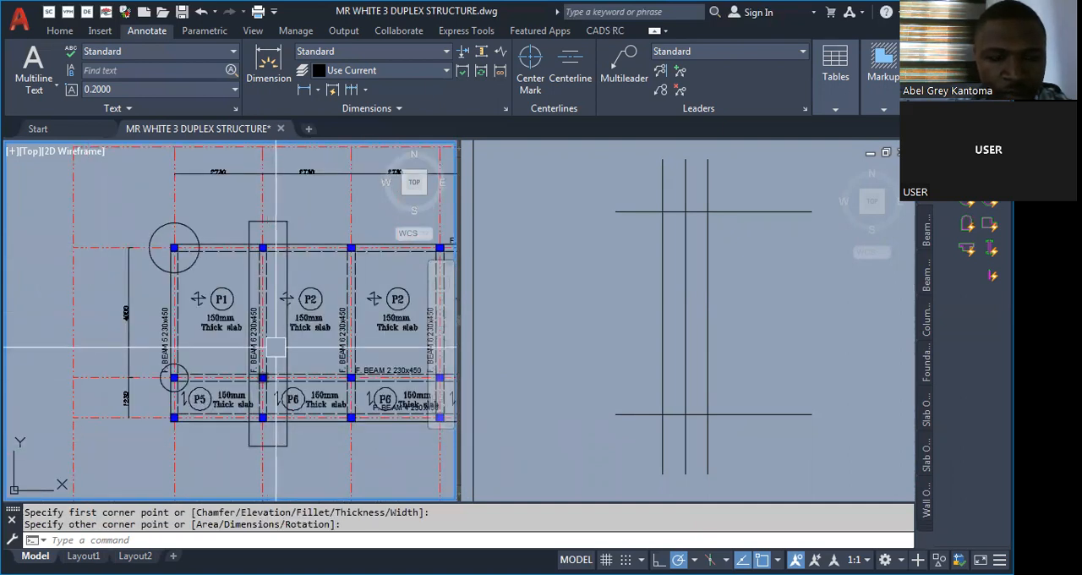
{"action": "scroll", "coordinate": [279, 406], "scroll_direction": "up", "scroll_amount": 2}
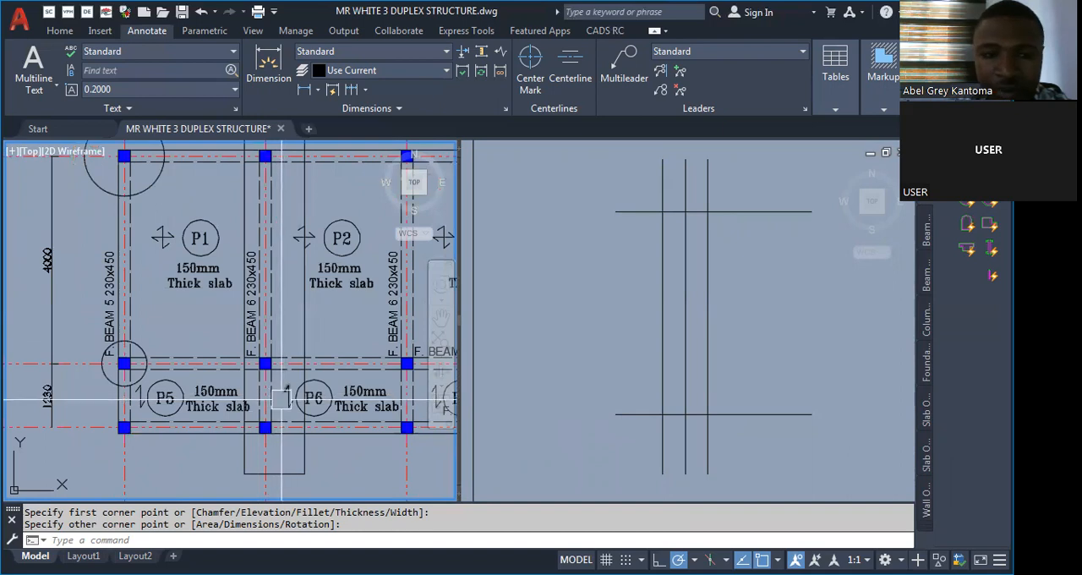
{"action": "scroll", "coordinate": [306, 416], "scroll_direction": "down", "scroll_amount": 2}
Draw a zigzag break symbol between the two outer column lines across the upper horizontal line of the detail.
{"action": "left_click", "coordinate": [624, 400]}
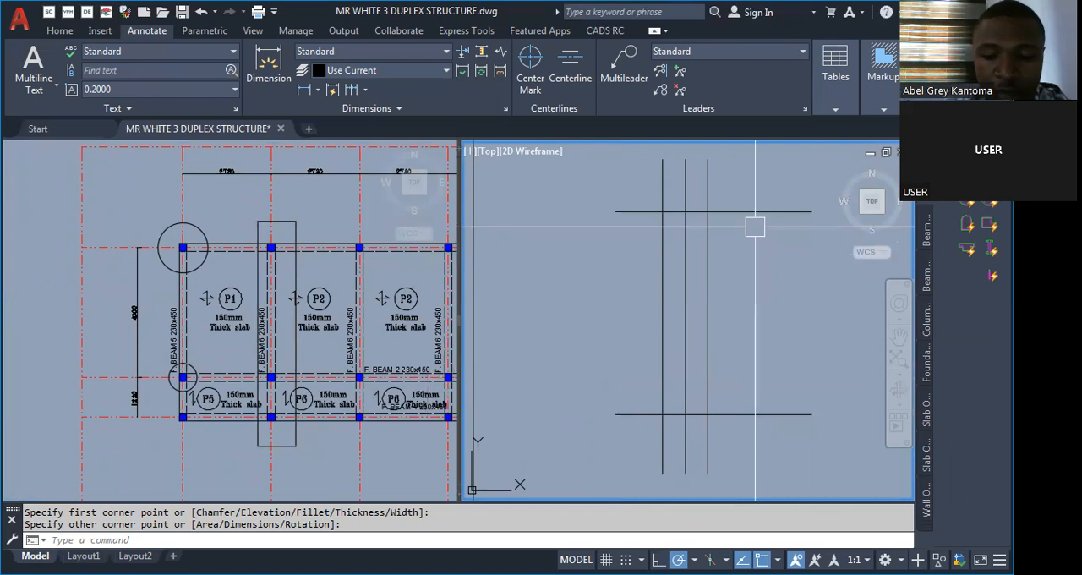
{"action": "scroll", "coordinate": [677, 245], "scroll_direction": "up", "scroll_amount": 3}
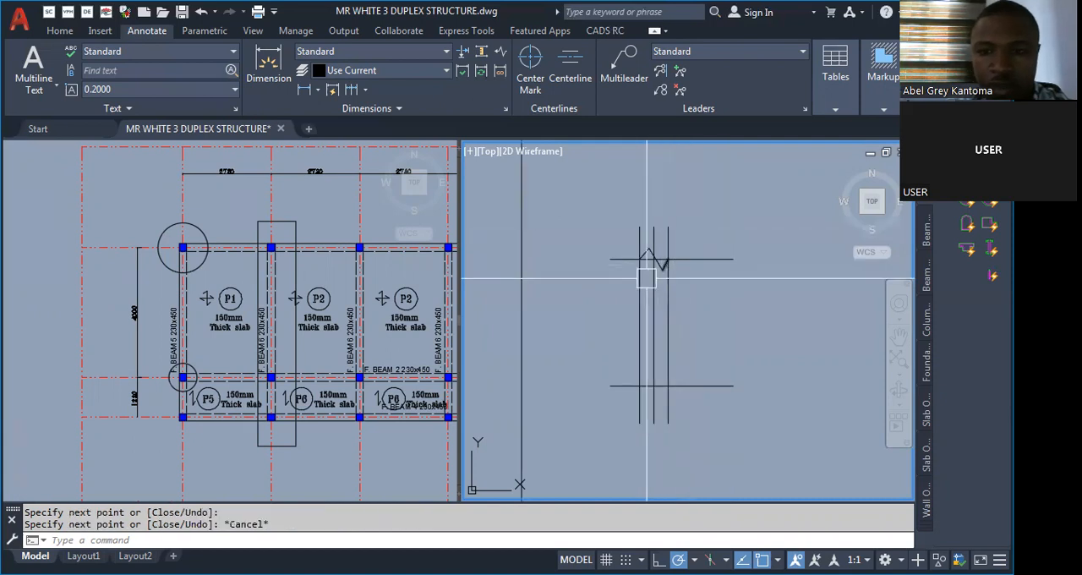
{"action": "scroll", "coordinate": [647, 275], "scroll_direction": "up", "scroll_amount": 2}
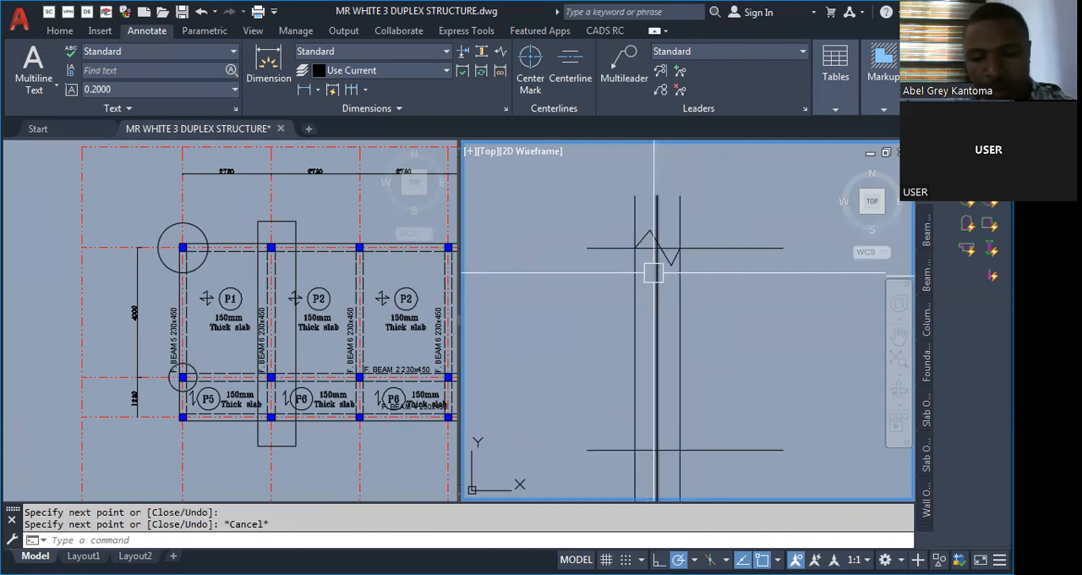
Mirror the break symbol and move the mirrored copy onto the lower horizontal line between the column lines.
{"action": "type", "text": "Mi"}
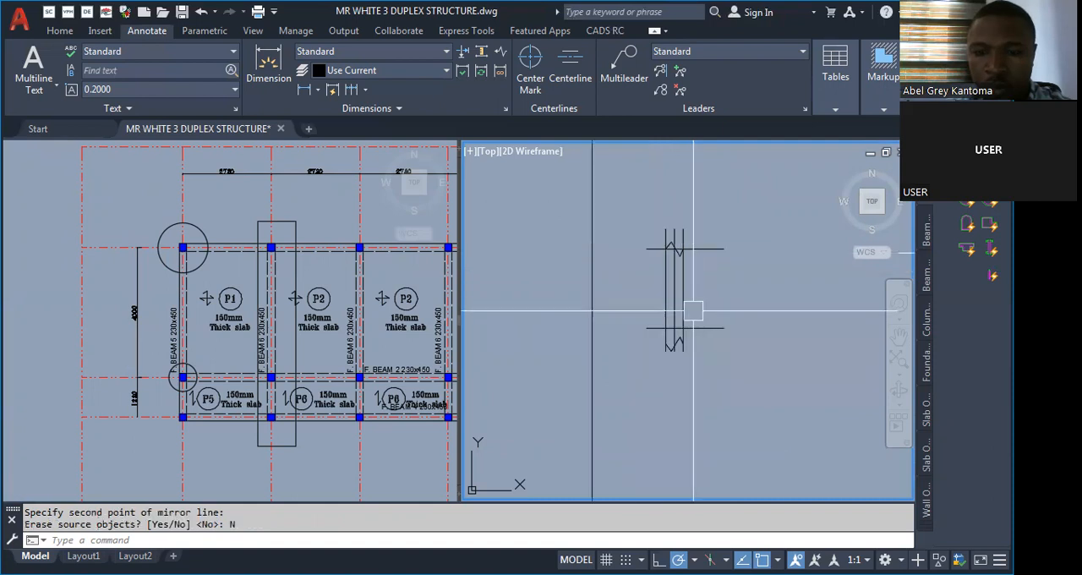
{"action": "middle_click_drag", "start_coordinate": [694, 307], "coordinate": [646, 405]}
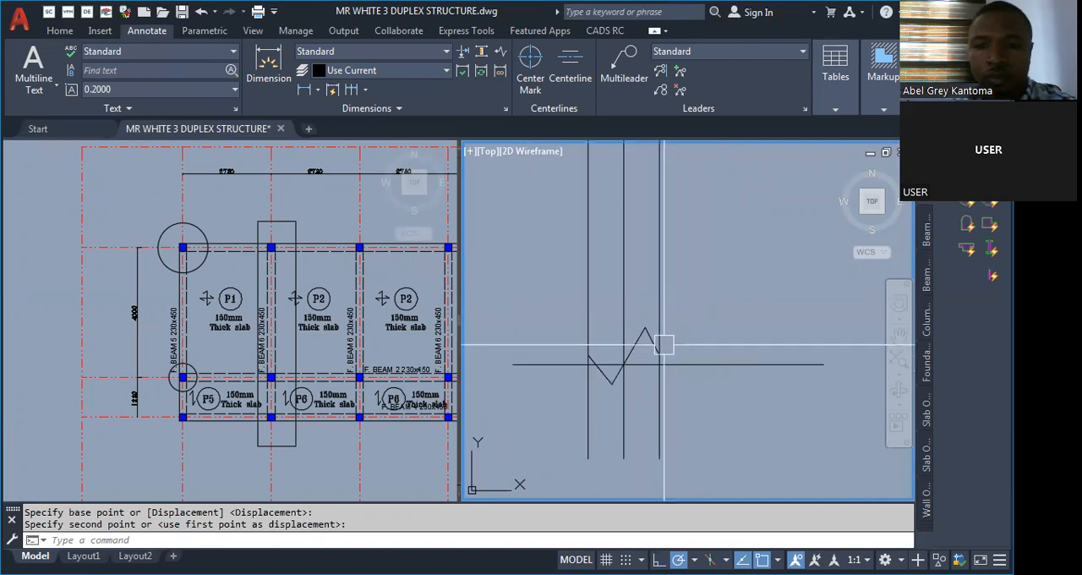
{"action": "scroll", "coordinate": [624, 353], "scroll_direction": "up", "scroll_amount": 2}
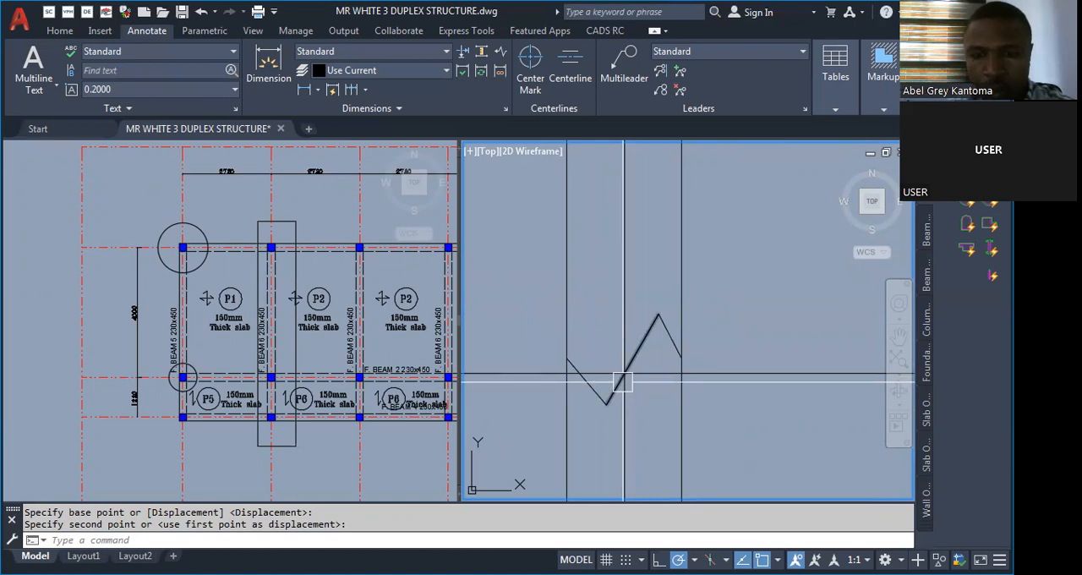
{"action": "scroll", "coordinate": [584, 386], "scroll_direction": "up", "scroll_amount": 2}
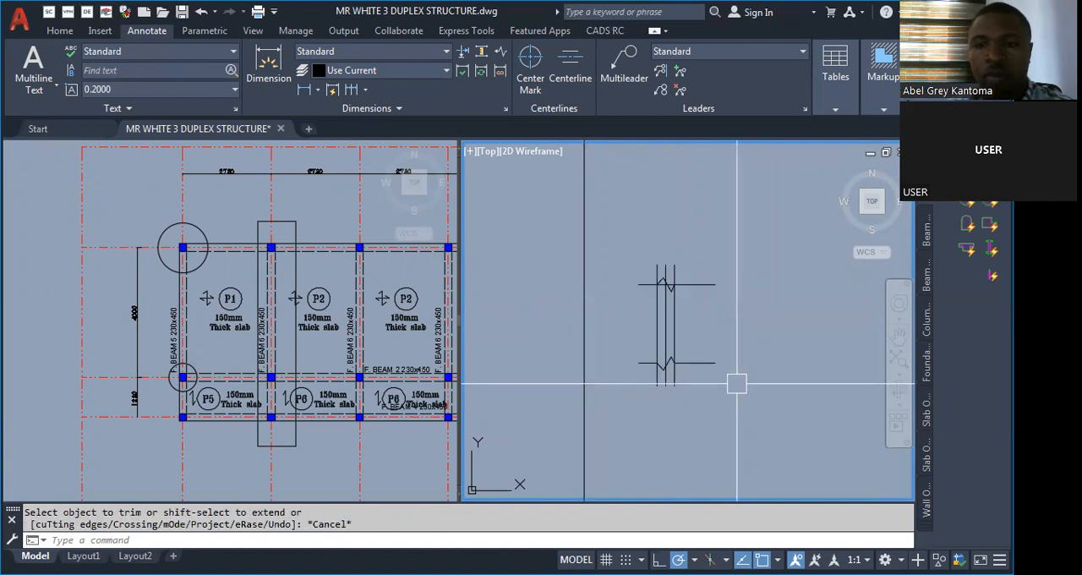
Trim the upper and lower horizontal lines between the column faces so only the zigzag break symbols cross the column.
{"action": "scroll", "coordinate": [665, 265], "scroll_direction": "up", "scroll_amount": 4}
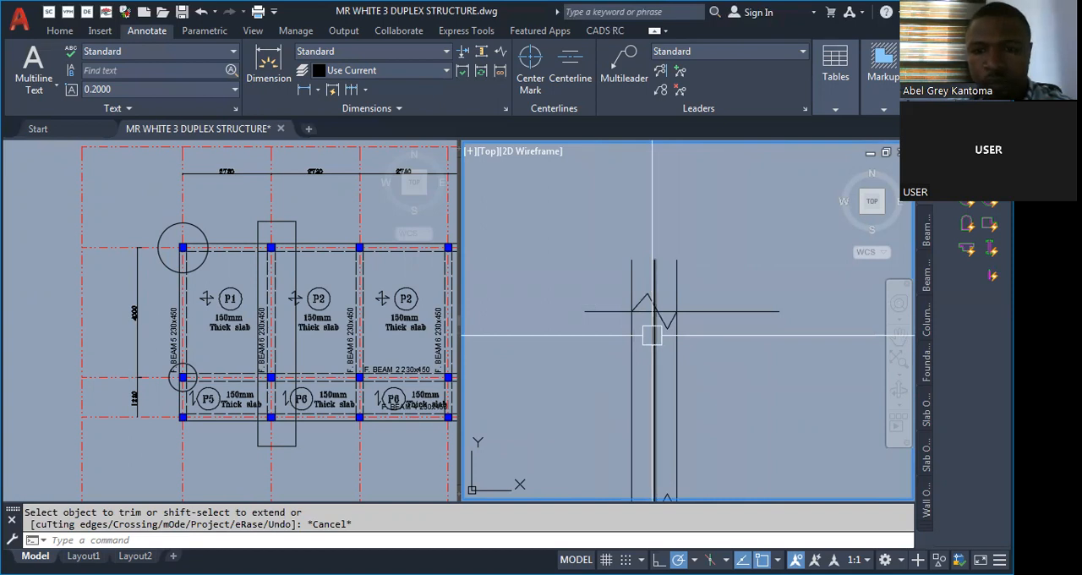
{"action": "middle_click_drag", "start_coordinate": [652, 335], "coordinate": [648, 285]}
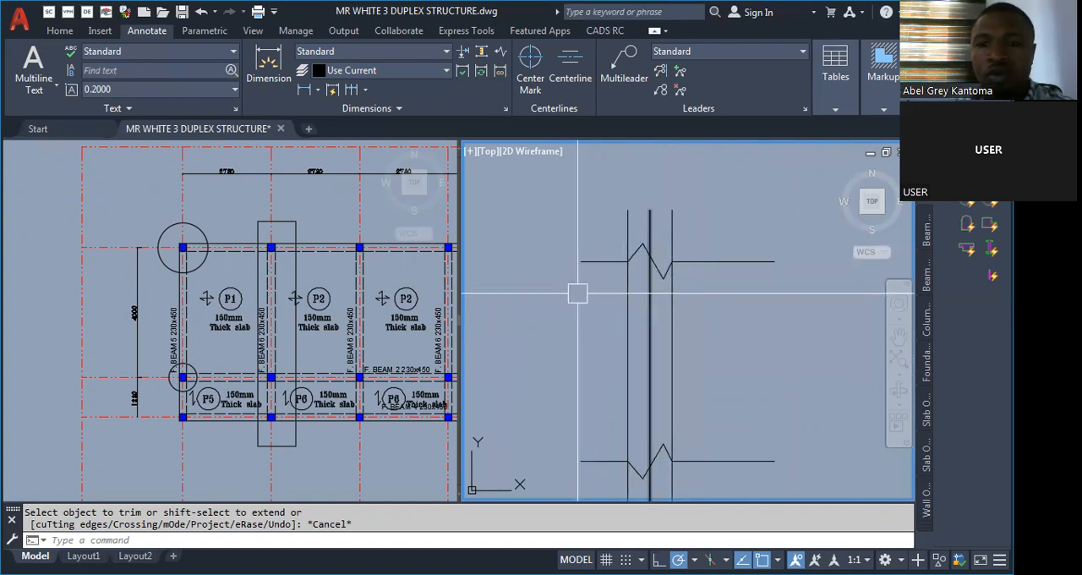
{"action": "scroll", "coordinate": [652, 356], "scroll_direction": "down", "scroll_amount": 3}
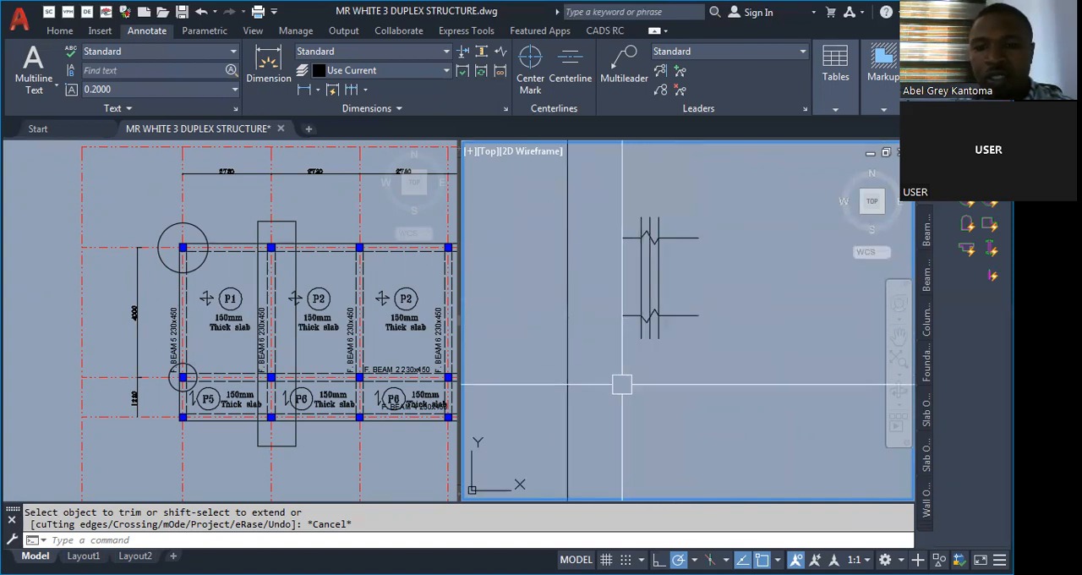
{"action": "scroll", "coordinate": [653, 187], "scroll_direction": "up", "scroll_amount": 2}
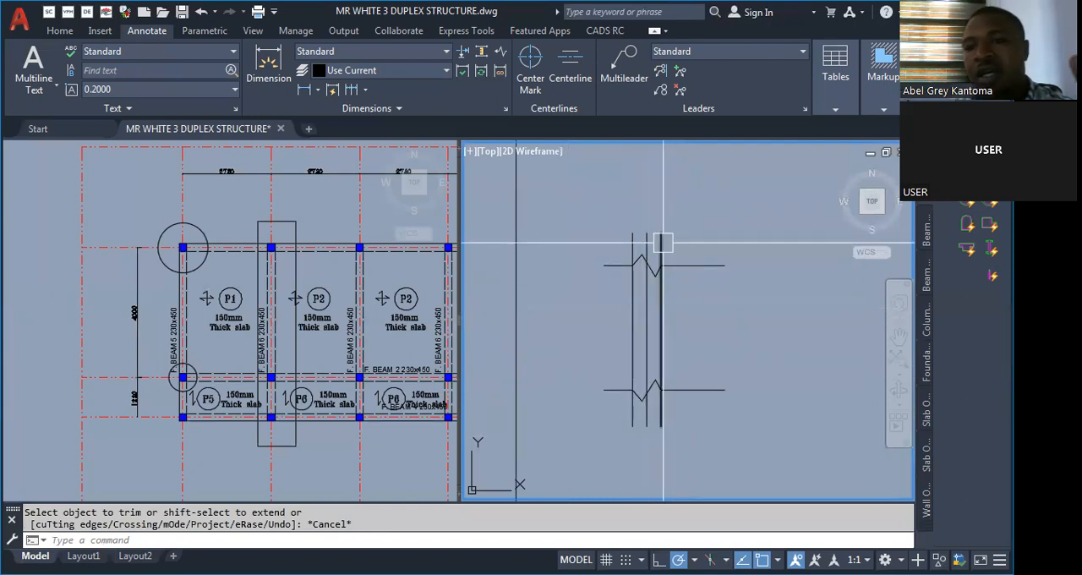
Draw a long horizontal beam line rightward from the column's left face and offset it 450 downward.
{"action": "scroll", "coordinate": [652, 271], "scroll_direction": "up", "scroll_amount": 2}
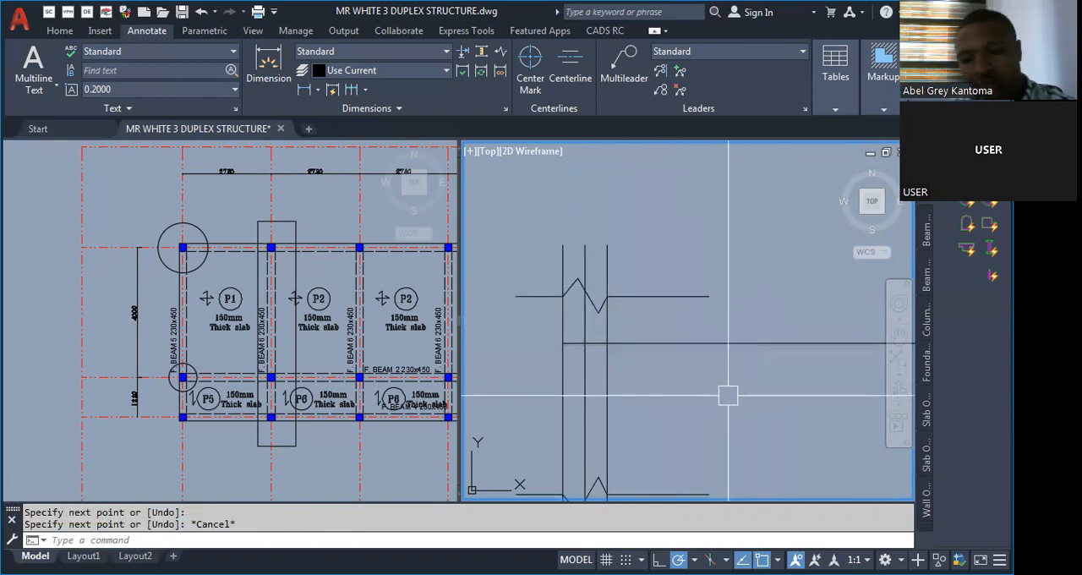
{"action": "type", "text": "o"}
{"action": "key", "text": "Return"}
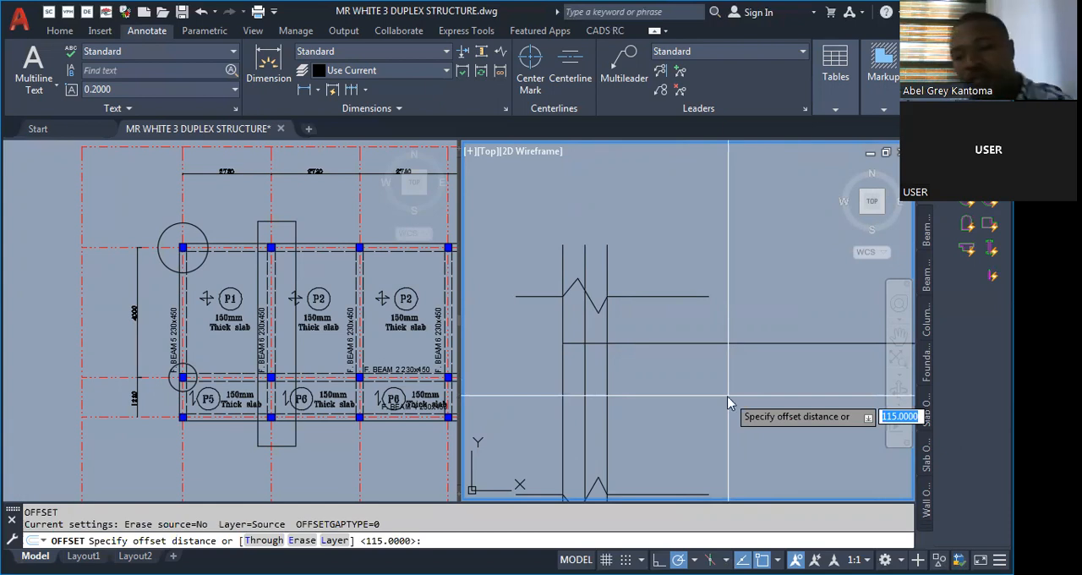
{"action": "type", "text": "450"}
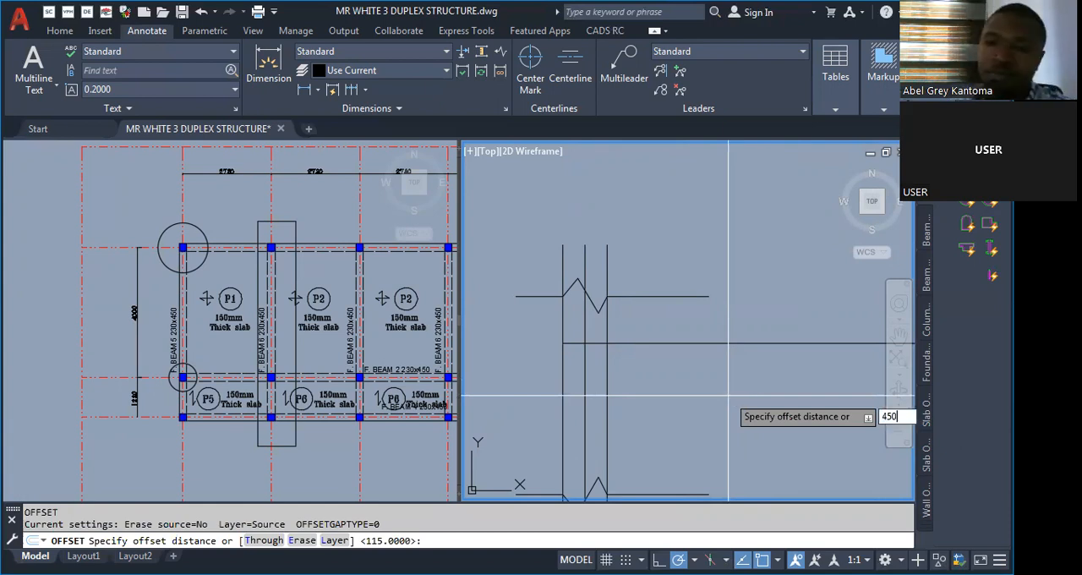
{"action": "key", "text": "Return"}
{"action": "left_click", "coordinate": [718, 343]}
{"action": "left_click", "coordinate": [709, 401]}
{"action": "key", "text": "Escape"}
{"action": "scroll", "coordinate": [585, 386], "scroll_direction": "down", "scroll_amount": 2}
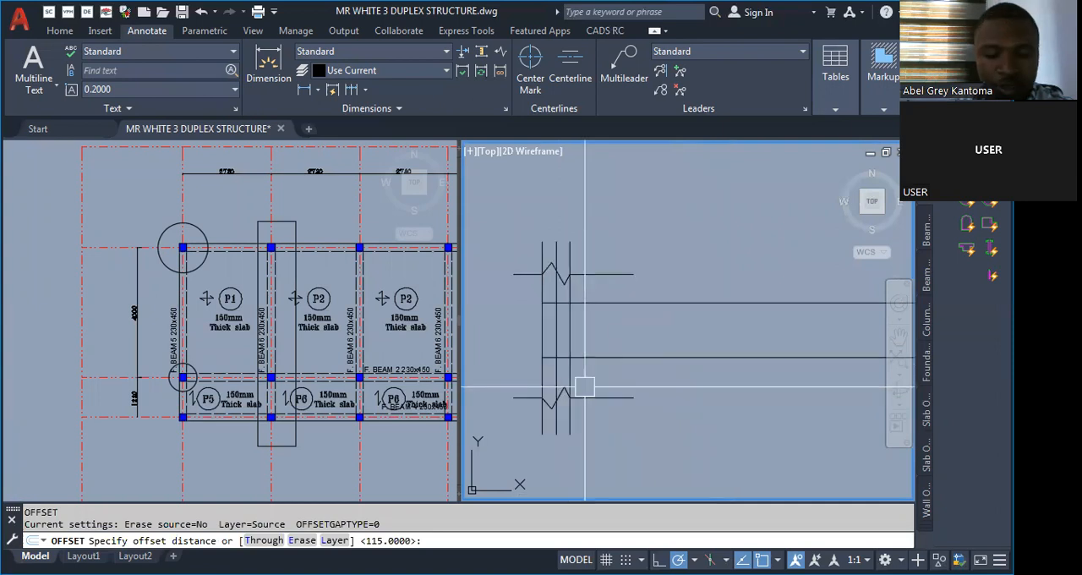
Add linear dimensions to the beam depth and column width, and erase the beam depth dimension.
{"action": "type", "text": "DLI"}
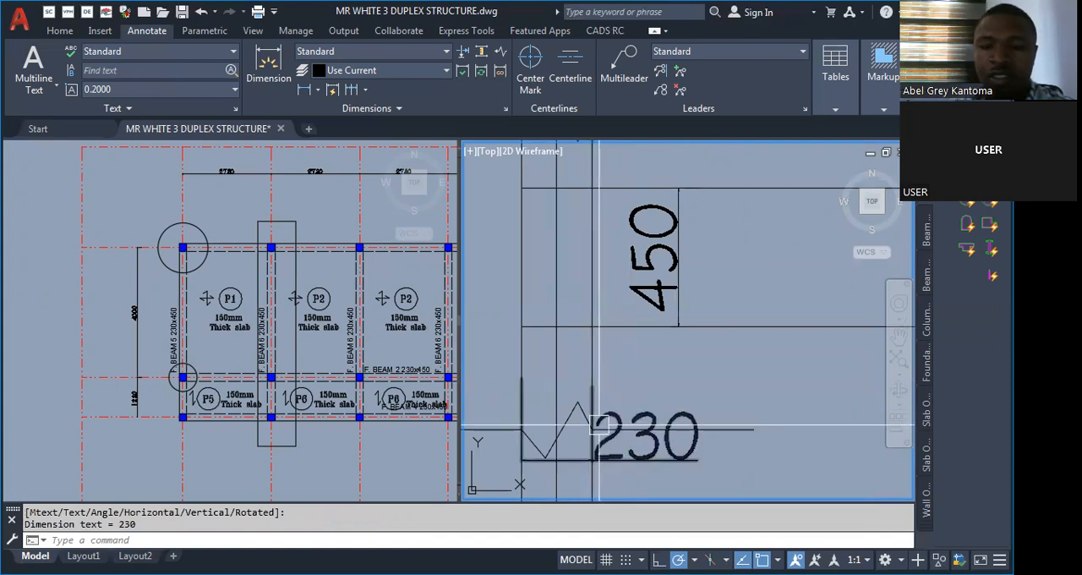
{"action": "scroll", "coordinate": [534, 353], "scroll_direction": "down", "scroll_amount": 5}
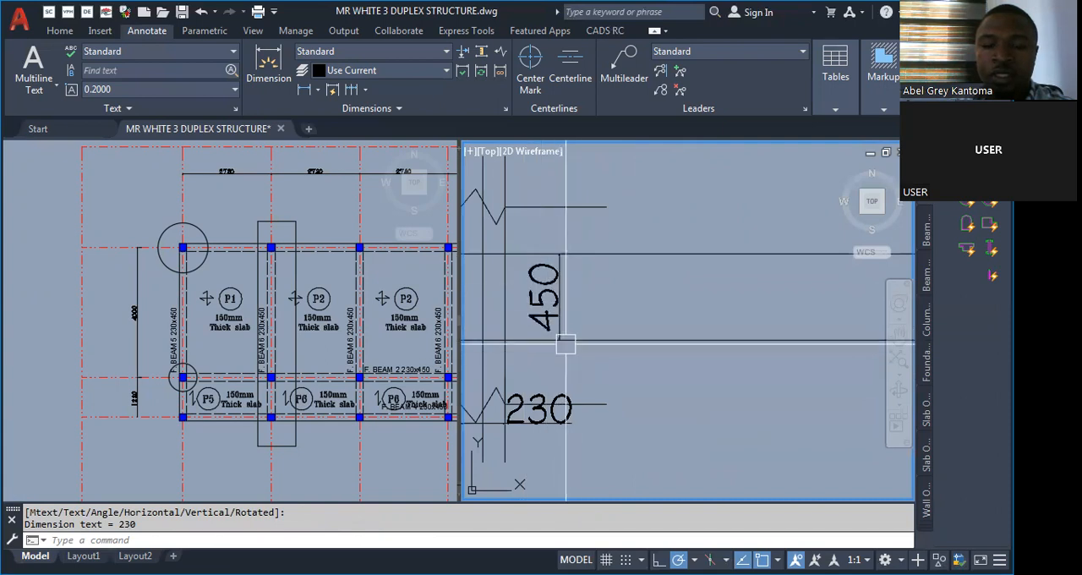
{"action": "scroll", "coordinate": [548, 353], "scroll_direction": "up", "scroll_amount": 3}
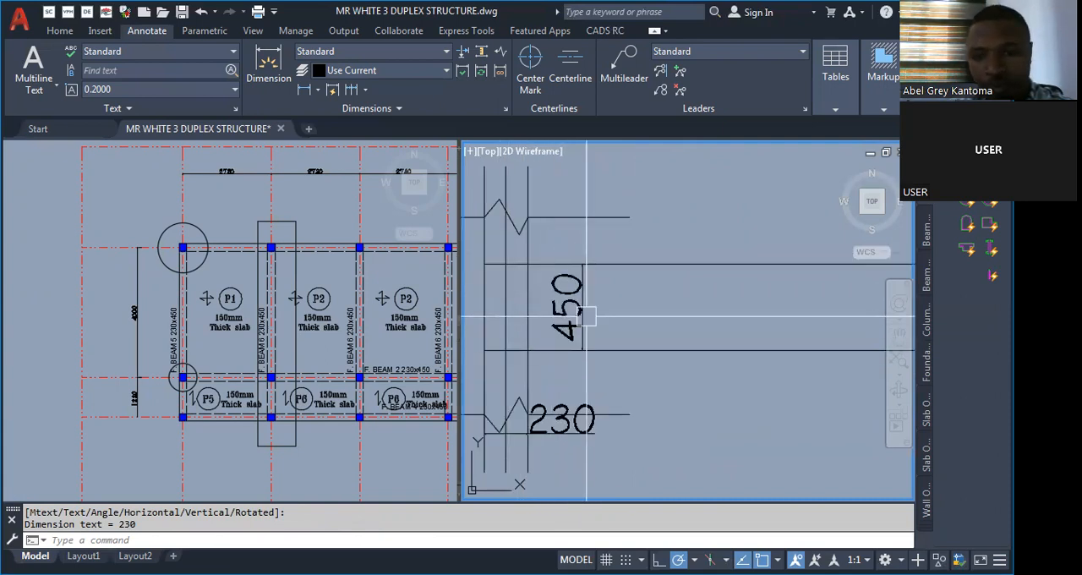
{"action": "type", "text": "e"}
{"action": "key", "text": "Return"}
{"action": "left_click", "coordinate": [586, 316]}
{"action": "key", "text": "Return"}
{"action": "scroll", "coordinate": [562, 328], "scroll_direction": "down", "scroll_amount": 4}
{"action": "scroll", "coordinate": [539, 327], "scroll_direction": "up", "scroll_amount": 2}
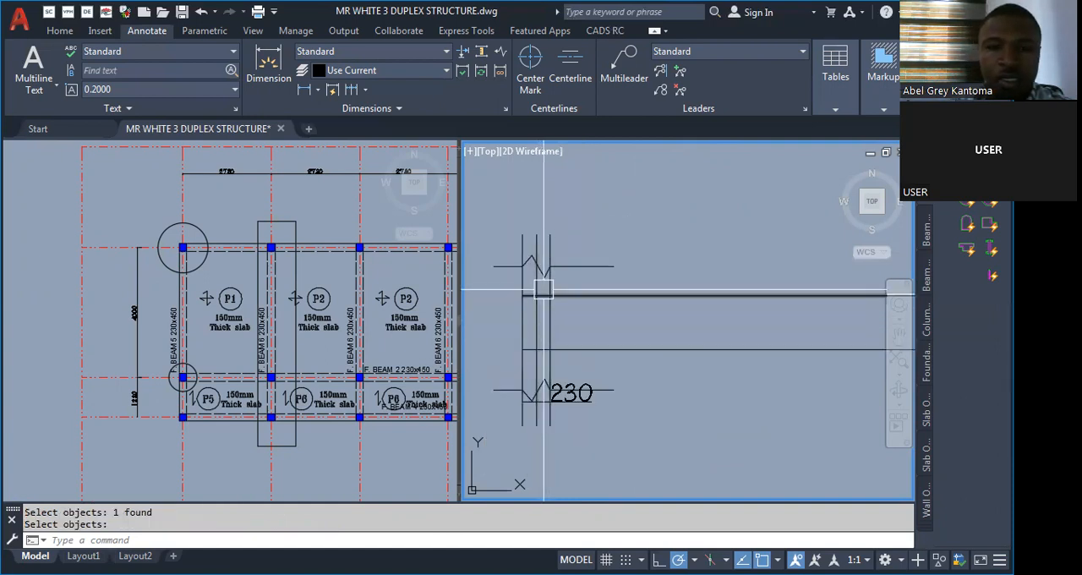
{"action": "scroll", "coordinate": [532, 261], "scroll_direction": "up", "scroll_amount": 2}
Match the column centreline to the floor plan's red grid line and trim the column faces beyond the break symbols.
{"action": "left_click", "coordinate": [359, 353]}
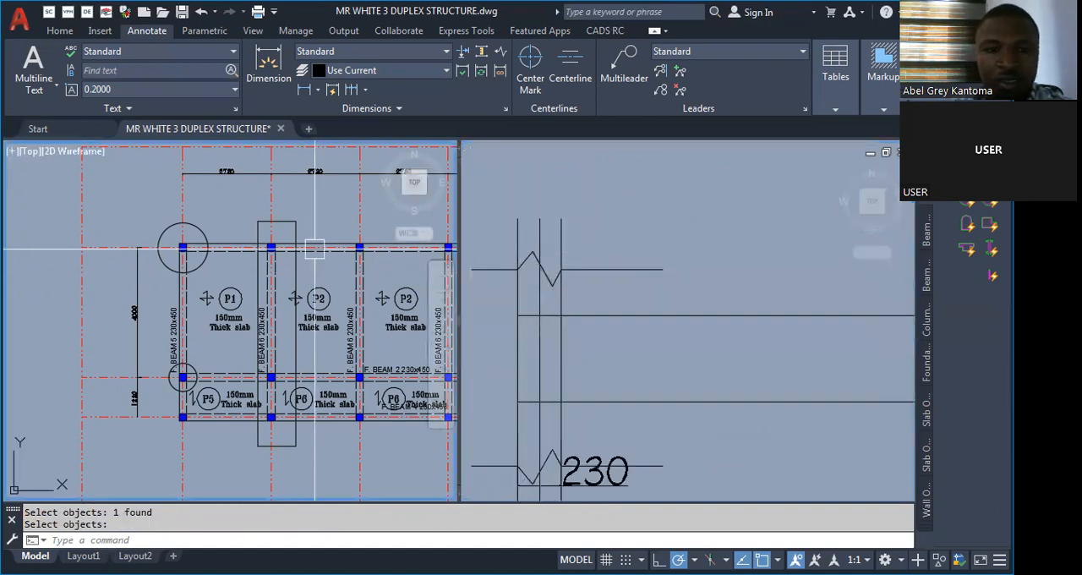
{"action": "type", "text": "Ma"}
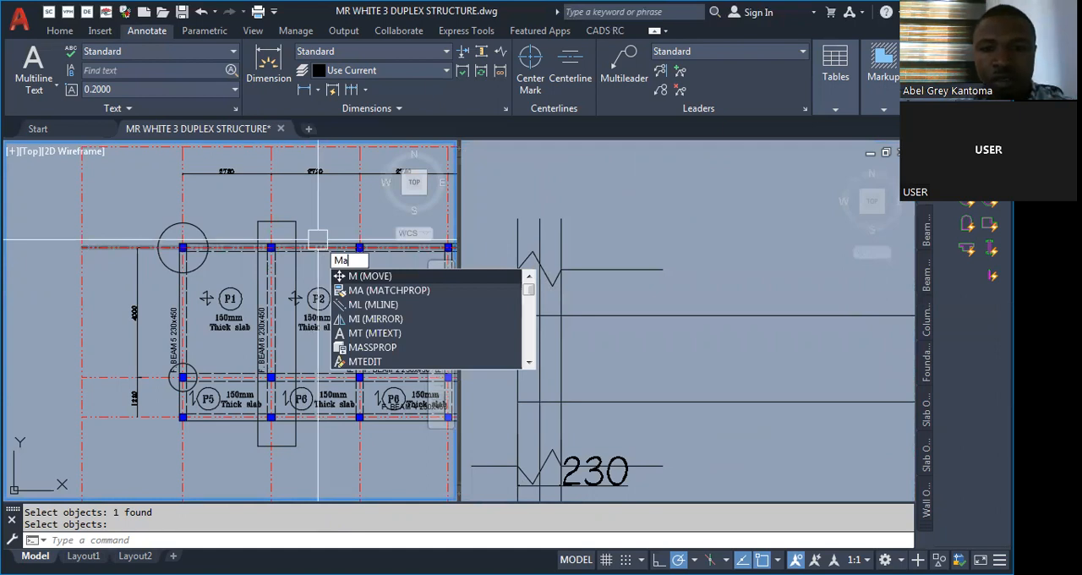
{"action": "key", "text": "Return"}
{"action": "key", "text": "Escape"}
{"action": "left_click", "coordinate": [560, 225]}
{"action": "key", "text": "Escape"}
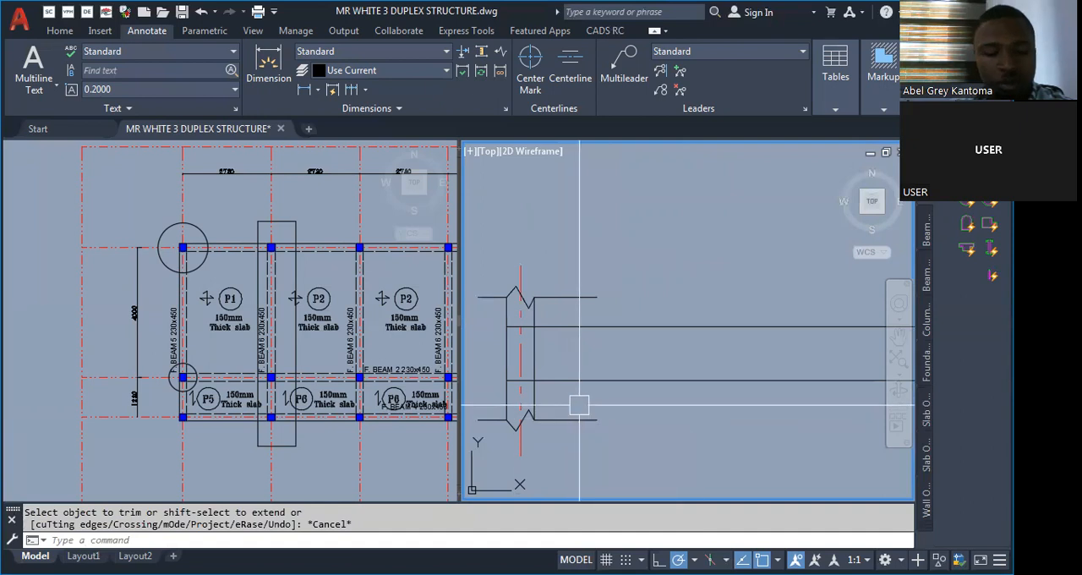
{"action": "key", "text": "ctrl+z"}
{"action": "scroll", "coordinate": [618, 367], "scroll_direction": "up", "scroll_amount": 6}
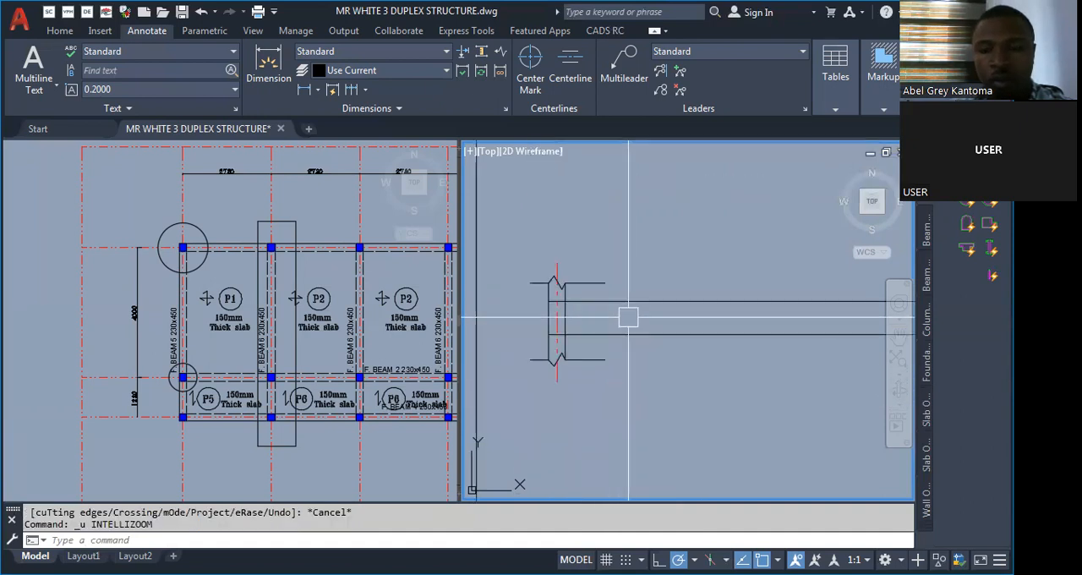
{"action": "key", "text": "Escape"}
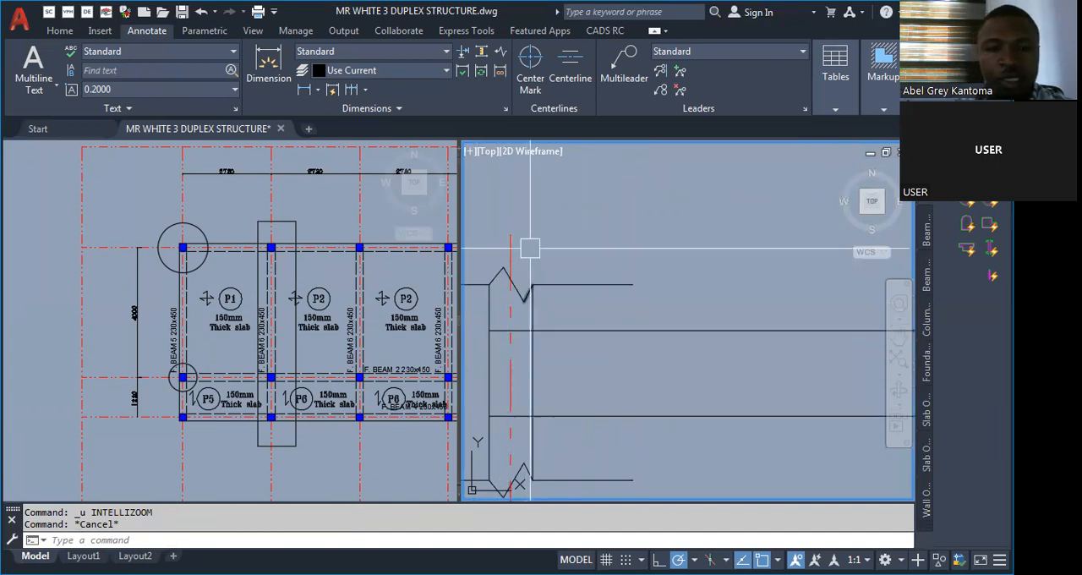
Offset the column's red centreline 1230 toward the beam's free end, matching the column spacing on the floor plan.
{"action": "left_click", "coordinate": [195, 369]}
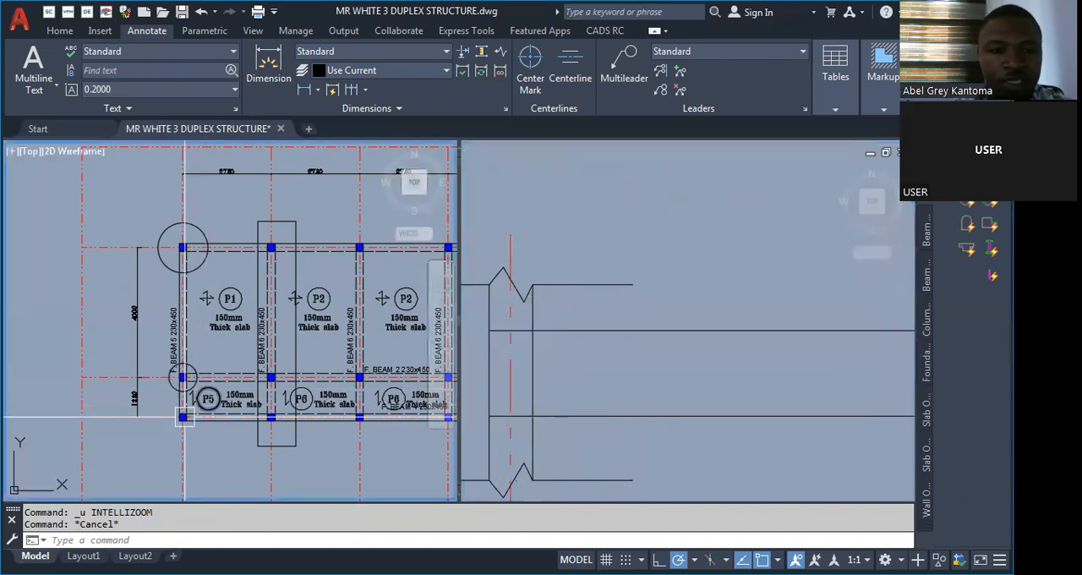
{"action": "scroll", "coordinate": [186, 359], "scroll_direction": "up", "scroll_amount": 2}
{"action": "scroll", "coordinate": [252, 359], "scroll_direction": "down", "scroll_amount": 2}
{"action": "scroll", "coordinate": [252, 360], "scroll_direction": "up", "scroll_amount": 2}
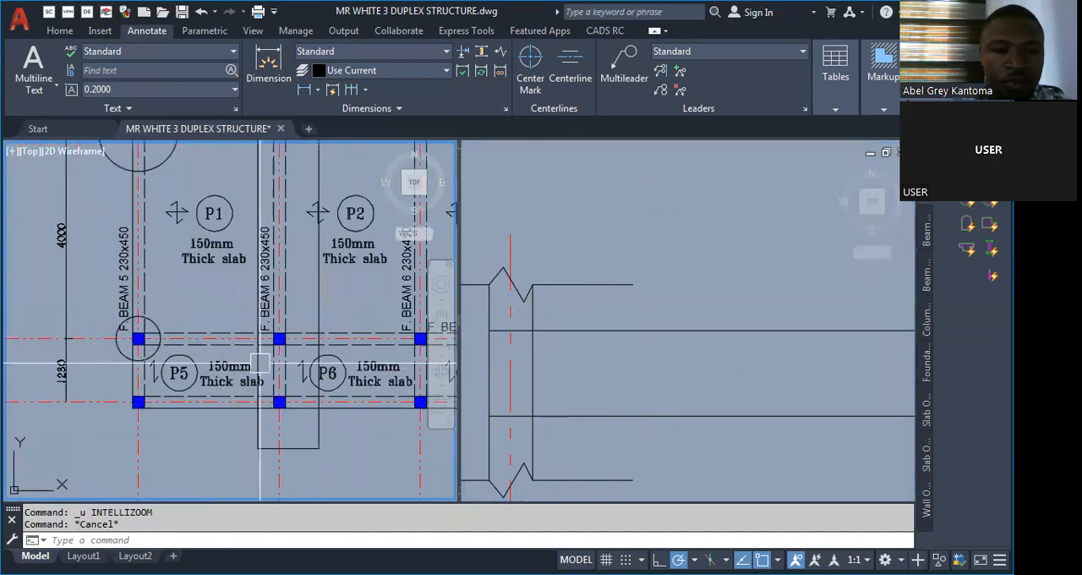
{"action": "scroll", "coordinate": [43, 386], "scroll_direction": "up", "scroll_amount": 2}
{"action": "scroll", "coordinate": [42, 386], "scroll_direction": "up", "scroll_amount": 2}
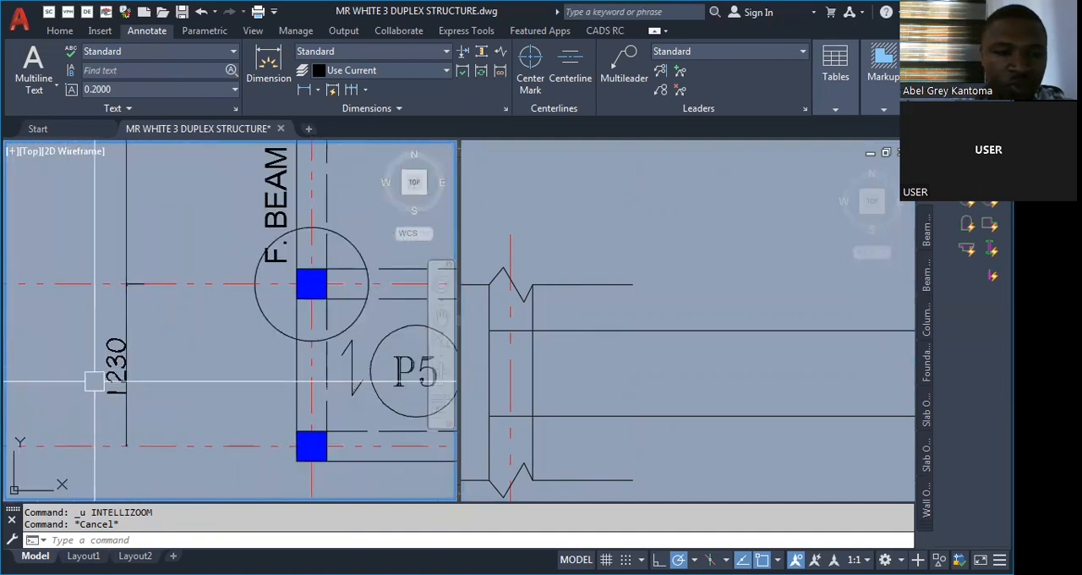
{"action": "left_click", "coordinate": [571, 361]}
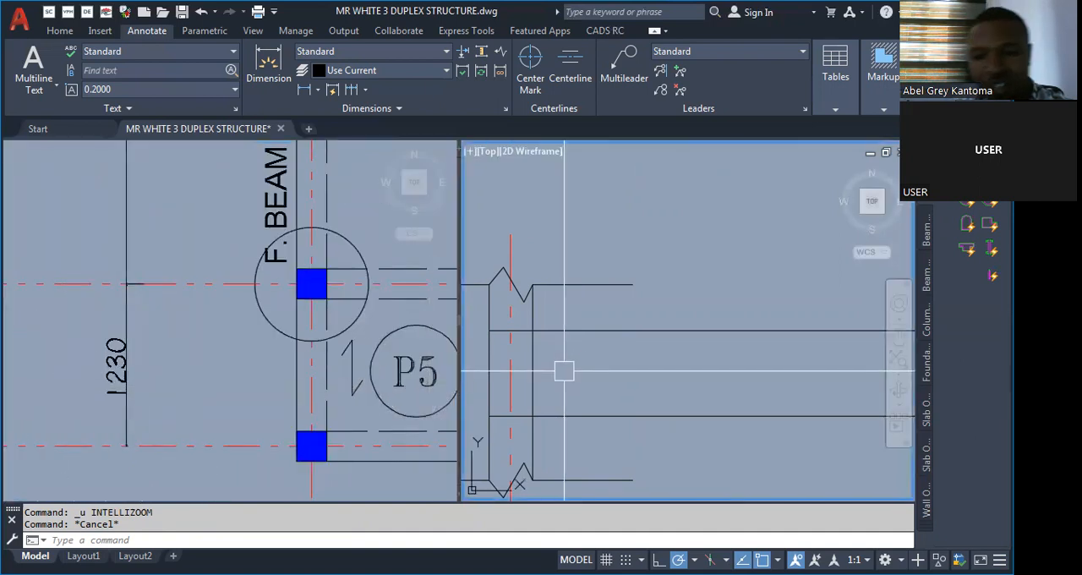
{"action": "type", "text": "o"}
{"action": "key", "text": "Return"}
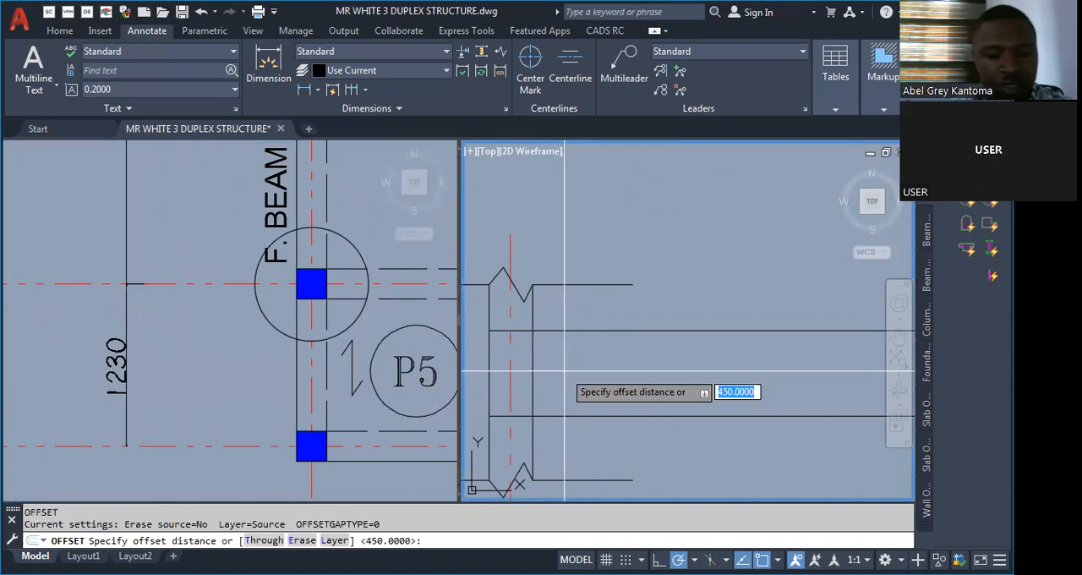
{"action": "type", "text": "1230"}
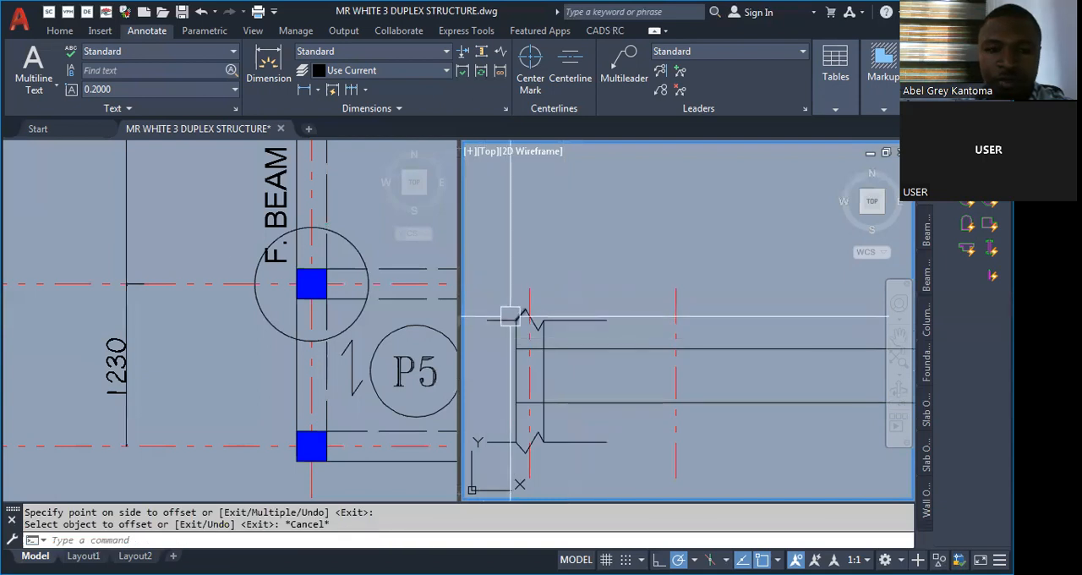
Shorten the lower break line's horizontal stub on the beam side of the column.
{"action": "left_click", "coordinate": [234, 269]}
{"action": "scroll", "coordinate": [101, 299], "scroll_direction": "down", "scroll_amount": 4}
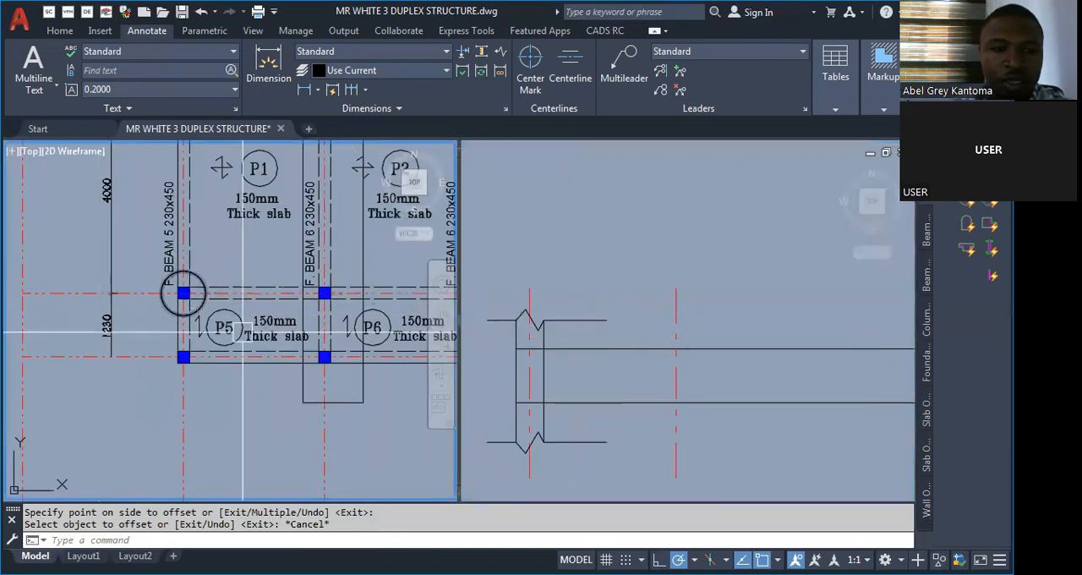
{"action": "scroll", "coordinate": [341, 293], "scroll_direction": "up", "scroll_amount": 4}
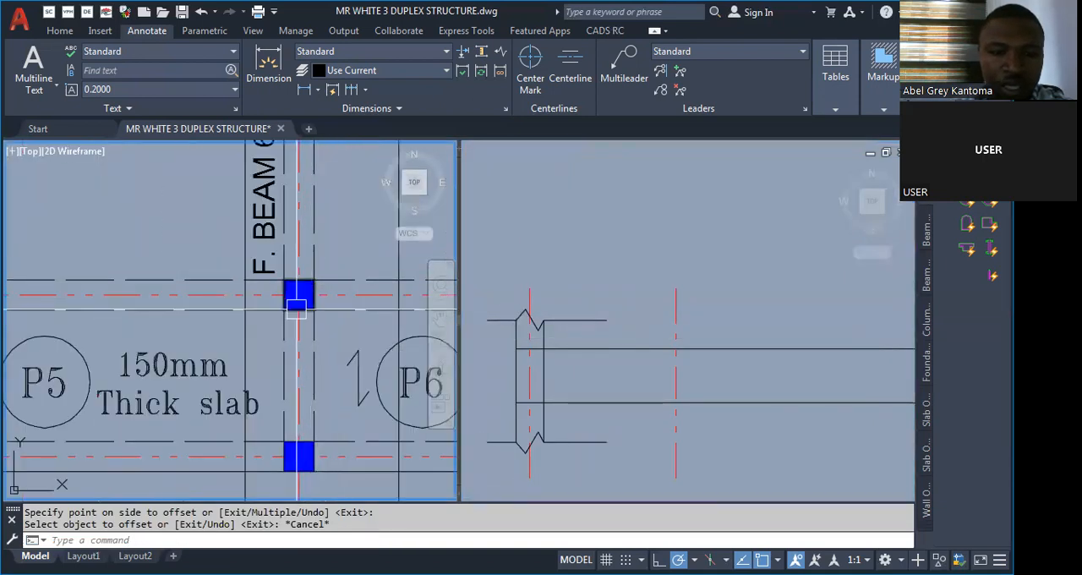
{"action": "left_click", "coordinate": [497, 339]}
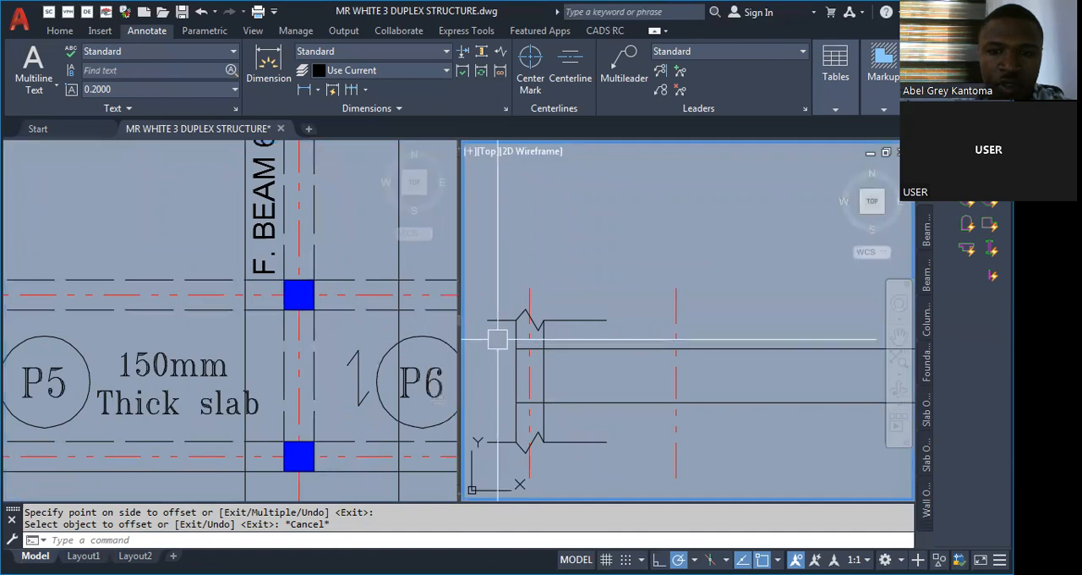
{"action": "scroll", "coordinate": [641, 296], "scroll_direction": "down", "scroll_amount": 2}
{"action": "scroll", "coordinate": [579, 378], "scroll_direction": "up", "scroll_amount": 4}
{"action": "scroll", "coordinate": [584, 392], "scroll_direction": "up", "scroll_amount": 3}
{"action": "left_click", "coordinate": [725, 407]}
{"action": "scroll", "coordinate": [834, 402], "scroll_direction": "up", "scroll_amount": 1}
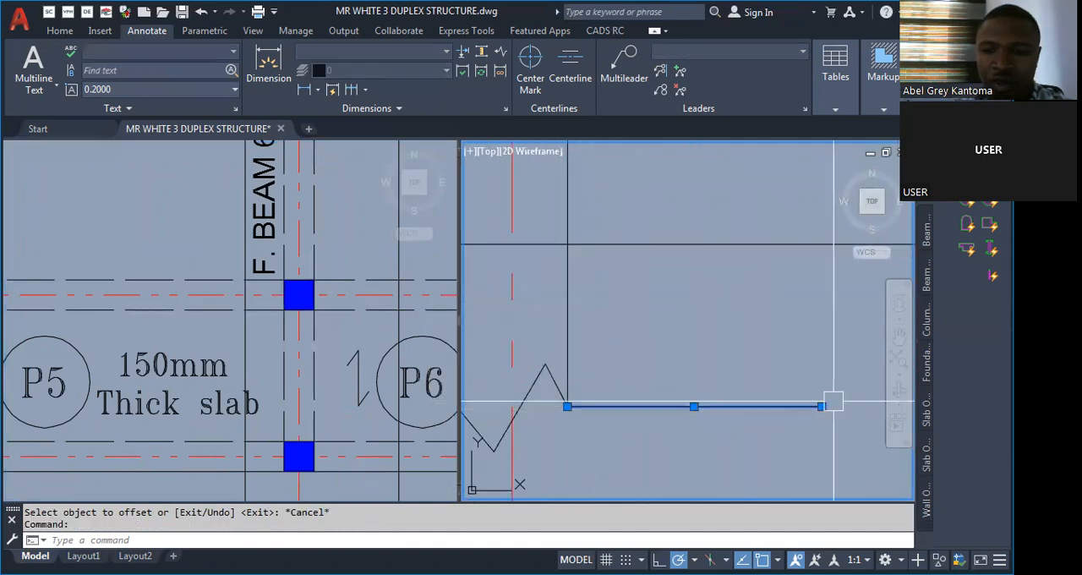
{"action": "left_click", "coordinate": [827, 405]}
{"action": "left_click", "coordinate": [821, 407]}
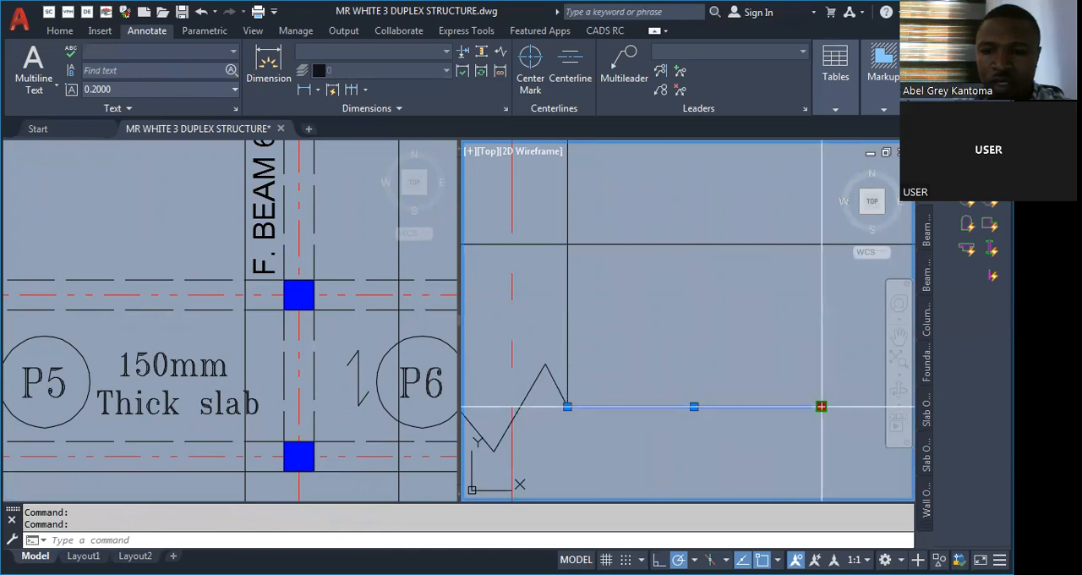
{"action": "left_click", "coordinate": [611, 407]}
{"action": "key", "text": "Escape"}
Shorten the lower break line's horizontal stub on the column's outer side.
{"action": "scroll", "coordinate": [667, 395], "scroll_direction": "down", "scroll_amount": 3}
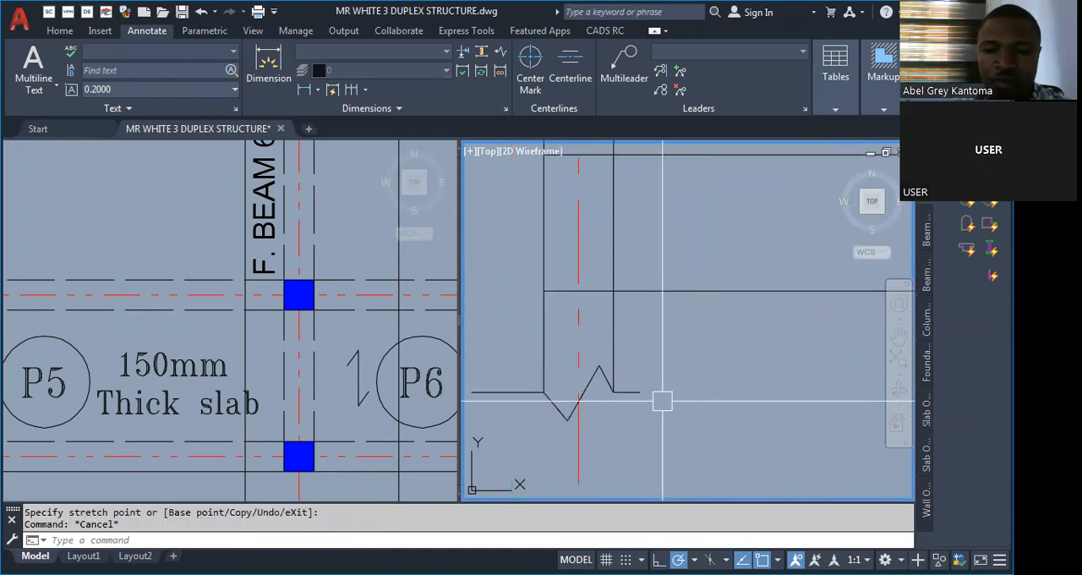
{"action": "scroll", "coordinate": [498, 391], "scroll_direction": "up", "scroll_amount": 3}
{"action": "left_click", "coordinate": [629, 394]}
{"action": "left_click", "coordinate": [633, 390]}
{"action": "left_click", "coordinate": [606, 392]}
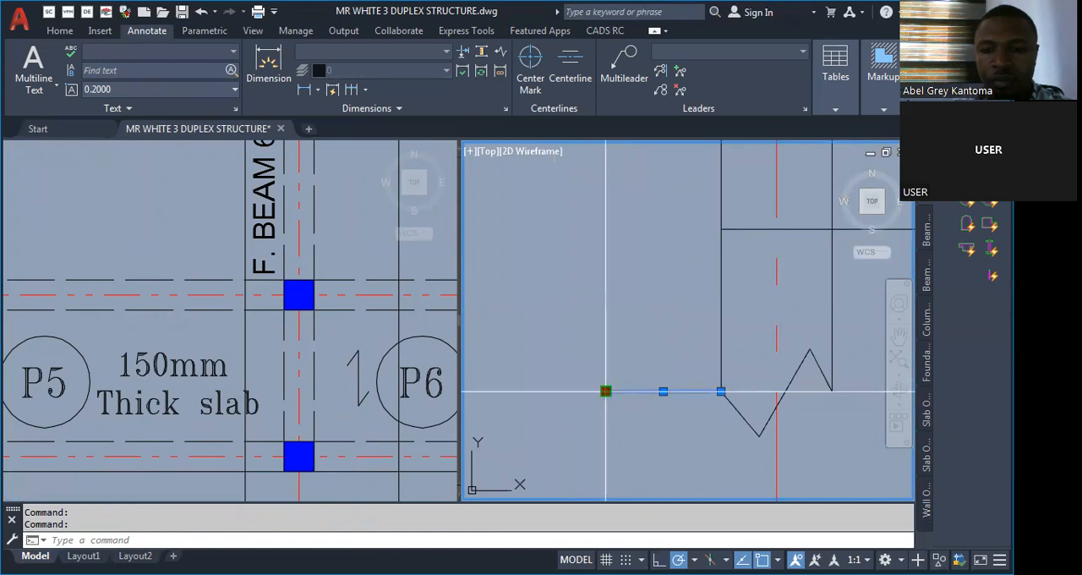
{"action": "left_click", "coordinate": [660, 389]}
{"action": "key", "text": "Escape"}
Shorten the upper break line's horizontal stub on the beam side of the column.
{"action": "scroll", "coordinate": [559, 353], "scroll_direction": "down", "scroll_amount": 6}
{"action": "scroll", "coordinate": [570, 181], "scroll_direction": "up", "scroll_amount": 2}
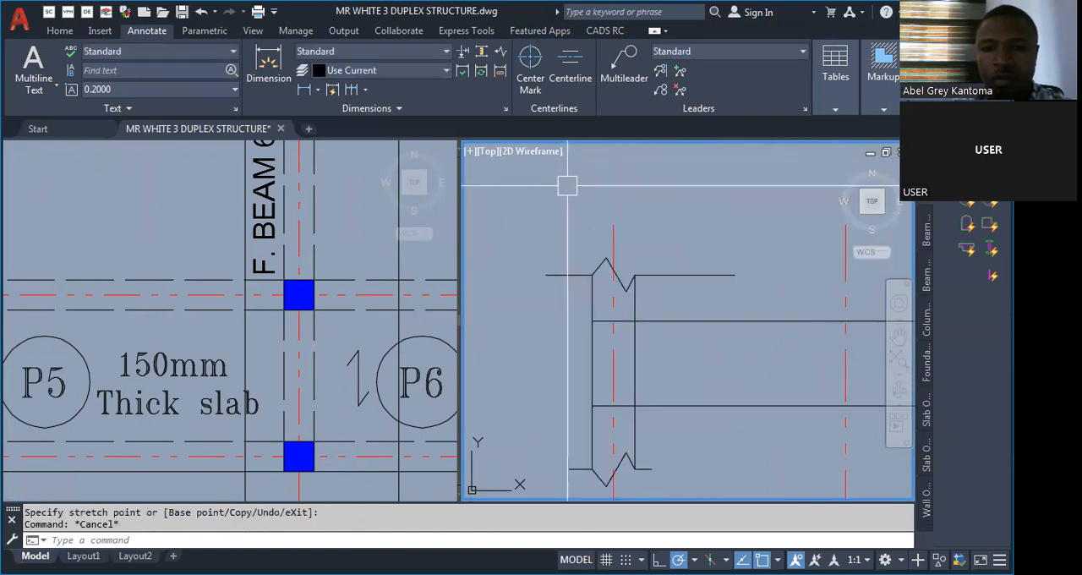
{"action": "left_click", "coordinate": [674, 277]}
{"action": "left_click", "coordinate": [734, 275]}
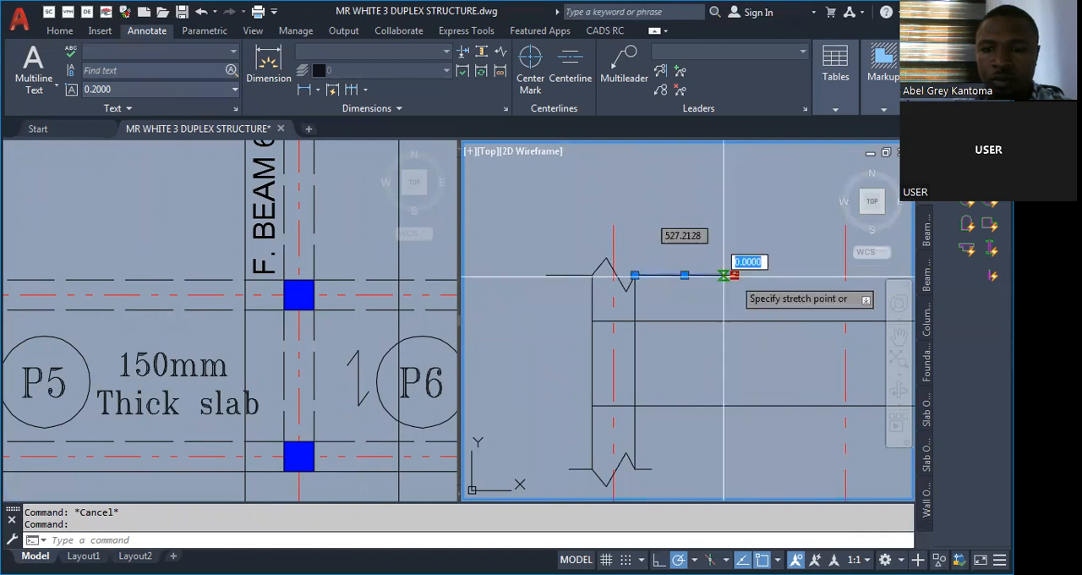
{"action": "left_click", "coordinate": [653, 275]}
{"action": "key", "text": "Escape"}
Copy the column faces and break lines from the first centreline to the centreline 1230 away.
{"action": "middle_click_drag", "start_coordinate": [582, 335], "coordinate": [587, 287]}
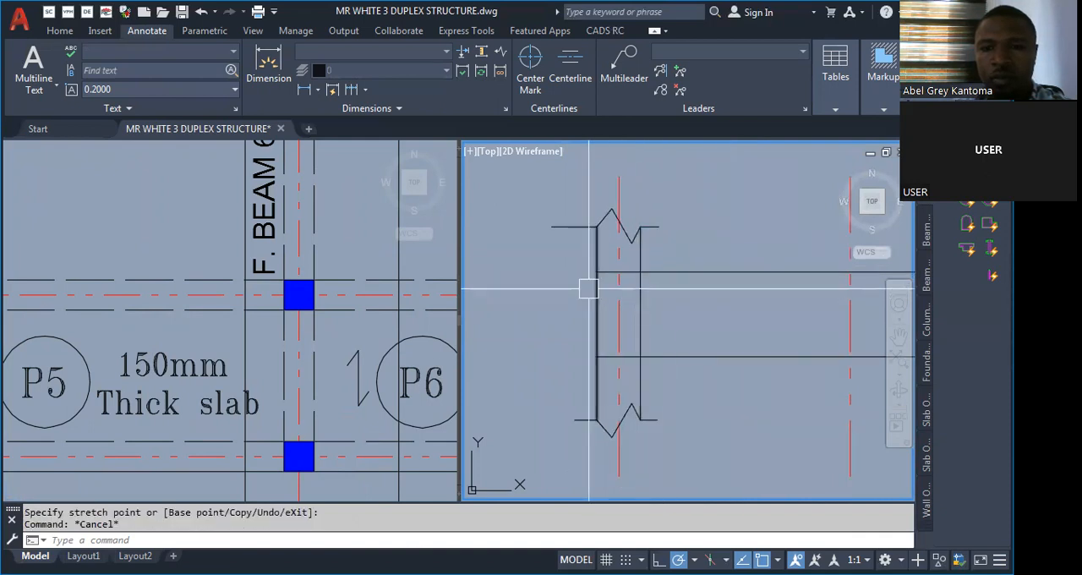
{"action": "scroll", "coordinate": [558, 234], "scroll_direction": "down", "scroll_amount": 2}
{"action": "scroll", "coordinate": [570, 191], "scroll_direction": "up", "scroll_amount": 2}
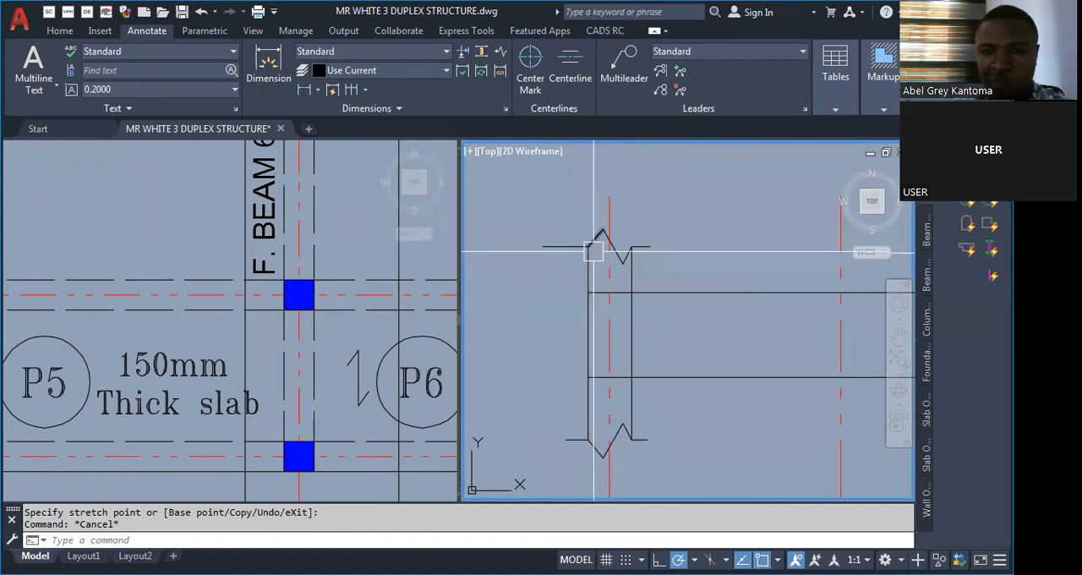
{"action": "scroll", "coordinate": [592, 267], "scroll_direction": "up", "scroll_amount": 4}
{"action": "scroll", "coordinate": [592, 255], "scroll_direction": "down", "scroll_amount": 8}
{"action": "type", "text": "Co"}
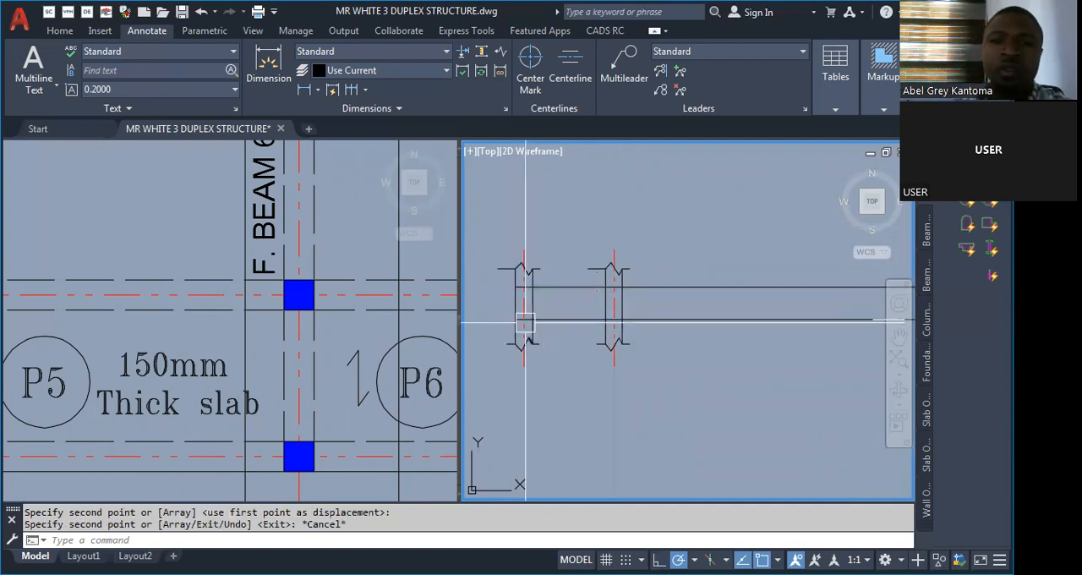
{"action": "scroll", "coordinate": [519, 309], "scroll_direction": "up", "scroll_amount": 4}
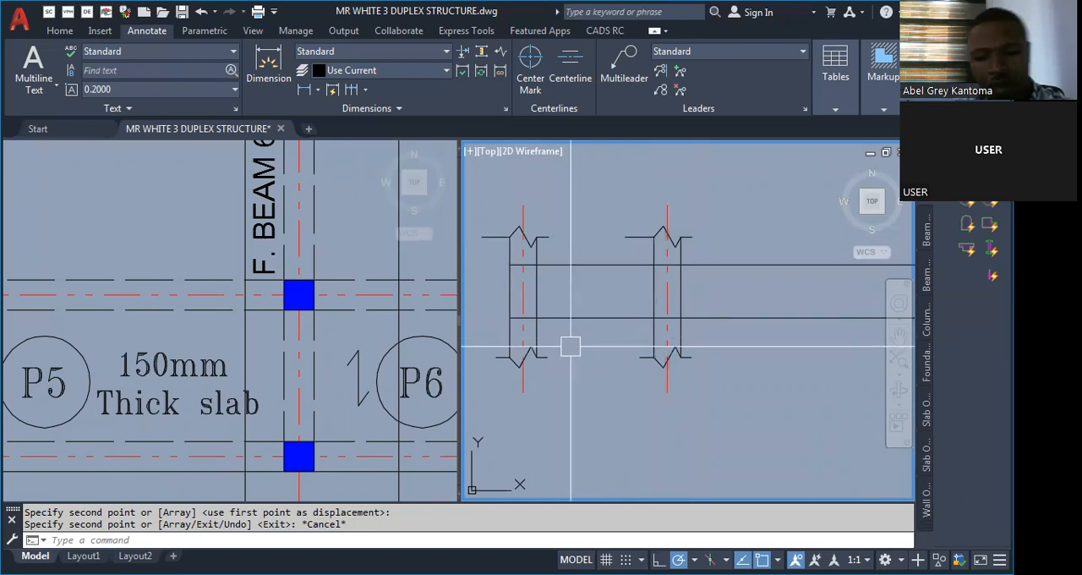
Add a linear dimension between the two column centrelines, placed just above the break symbols.
{"action": "type", "text": "DLii"}
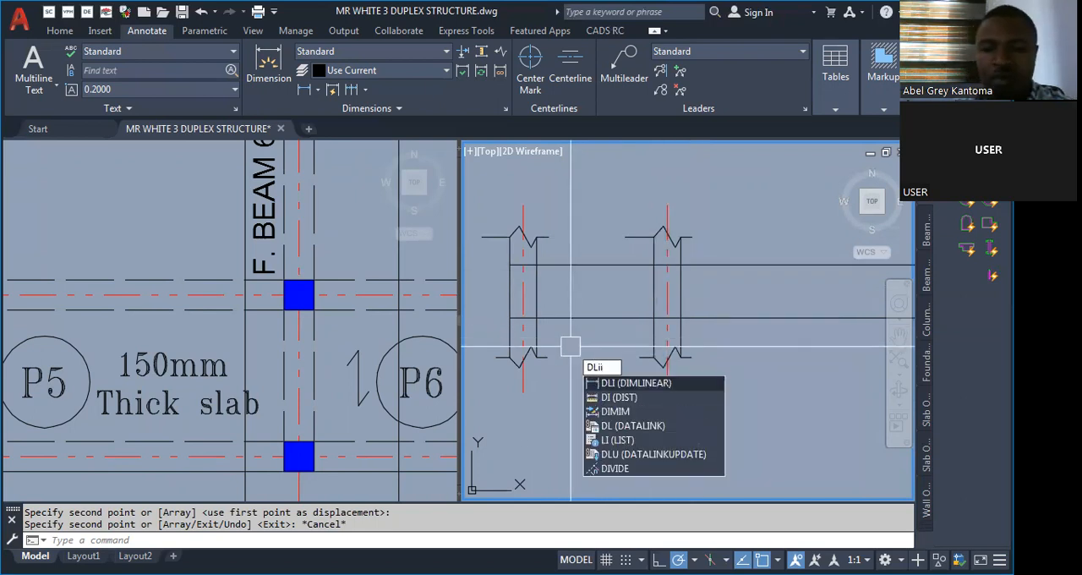
{"action": "key", "text": "Return"}
{"action": "type", "text": "DLi"}
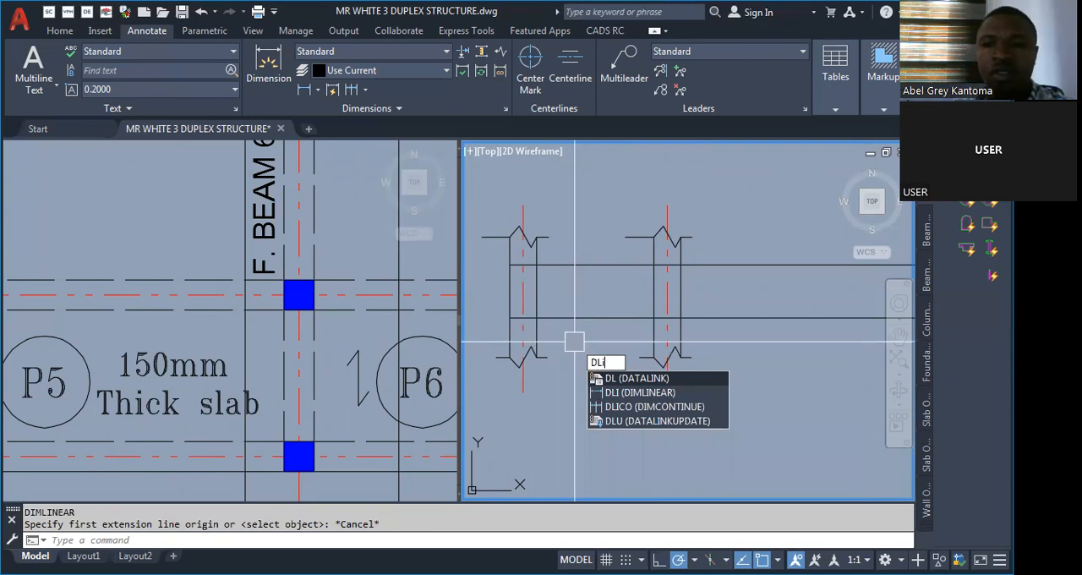
{"action": "key", "text": "Return"}
{"action": "left_click", "coordinate": [523, 241]}
{"action": "left_click", "coordinate": [667, 241]}
{"action": "left_click", "coordinate": [592, 219]}
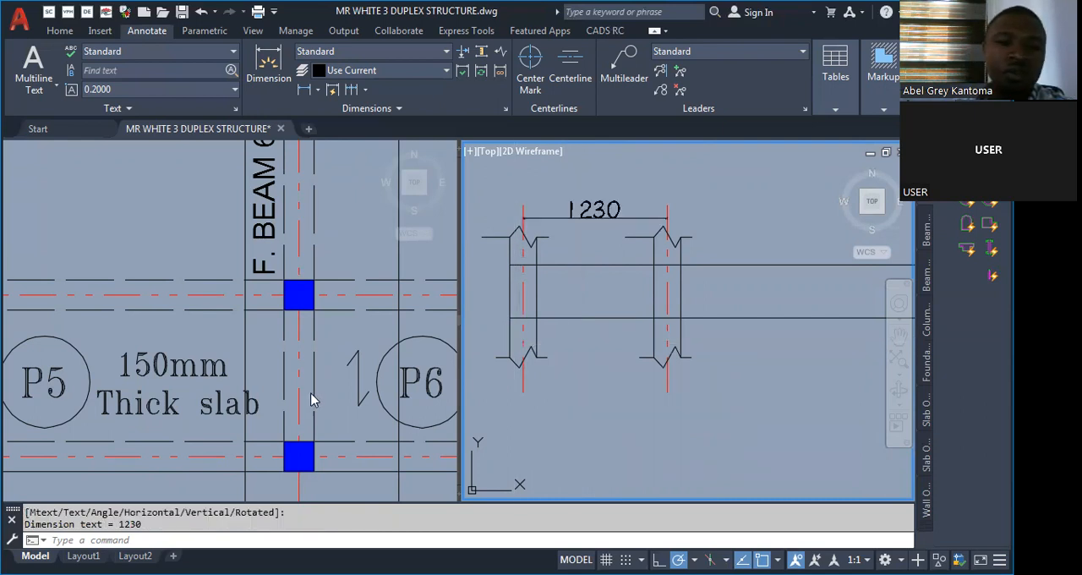
Offset the second column's centreline 4000 toward the beam's free end, matching the longer span on the floor plan.
{"action": "left_click", "coordinate": [309, 398]}
{"action": "scroll", "coordinate": [292, 355], "scroll_direction": "down", "scroll_amount": 2}
{"action": "scroll", "coordinate": [291, 355], "scroll_direction": "down", "scroll_amount": 3}
{"action": "scroll", "coordinate": [160, 375], "scroll_direction": "up", "scroll_amount": 3}
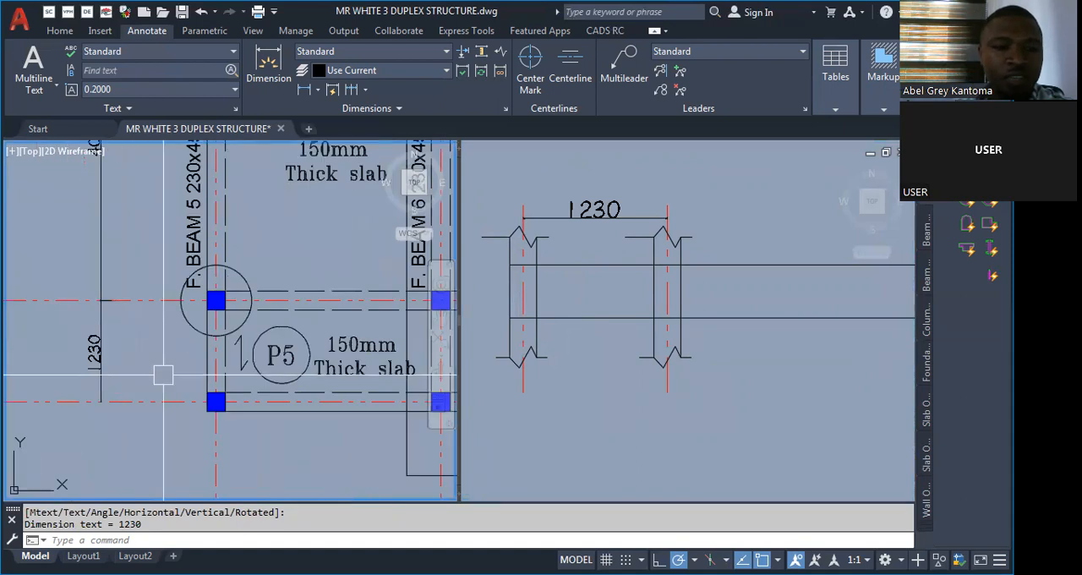
{"action": "scroll", "coordinate": [244, 358], "scroll_direction": "down", "scroll_amount": 3}
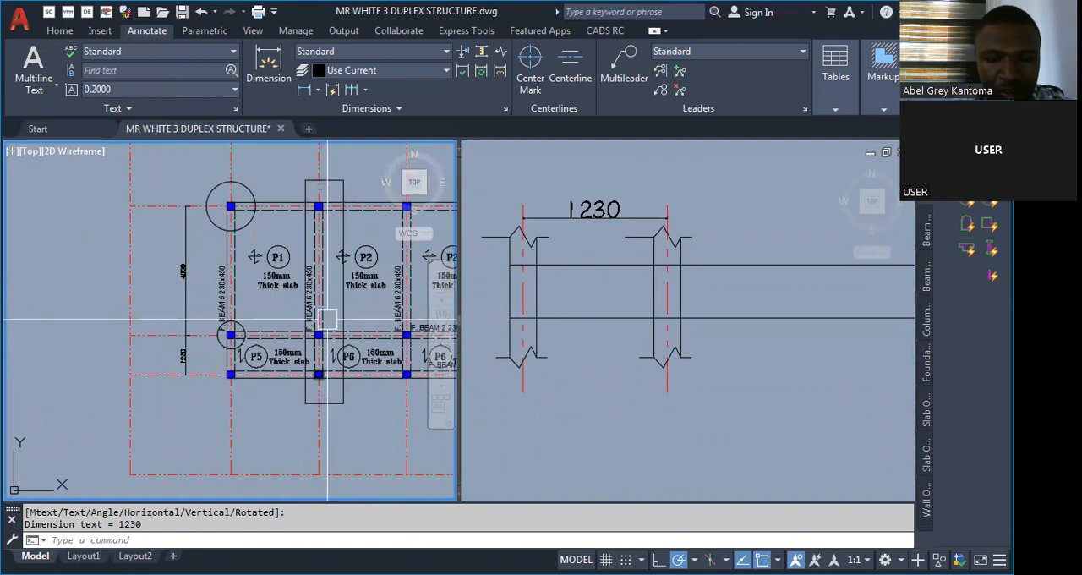
{"action": "left_click", "coordinate": [619, 336]}
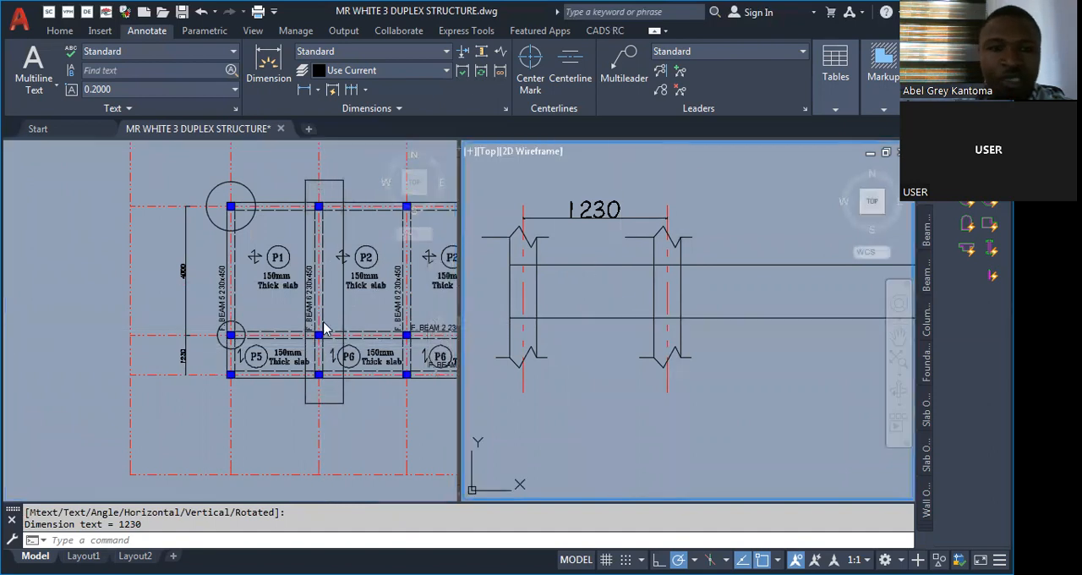
{"action": "left_click", "coordinate": [320, 354]}
{"action": "scroll", "coordinate": [183, 260], "scroll_direction": "up", "scroll_amount": 6}
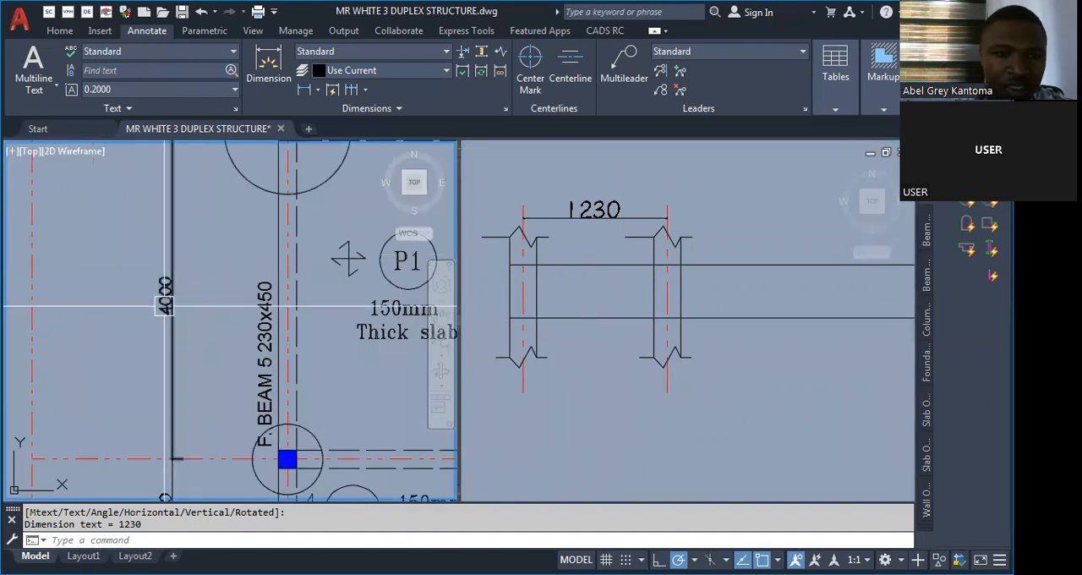
{"action": "left_click", "coordinate": [728, 357]}
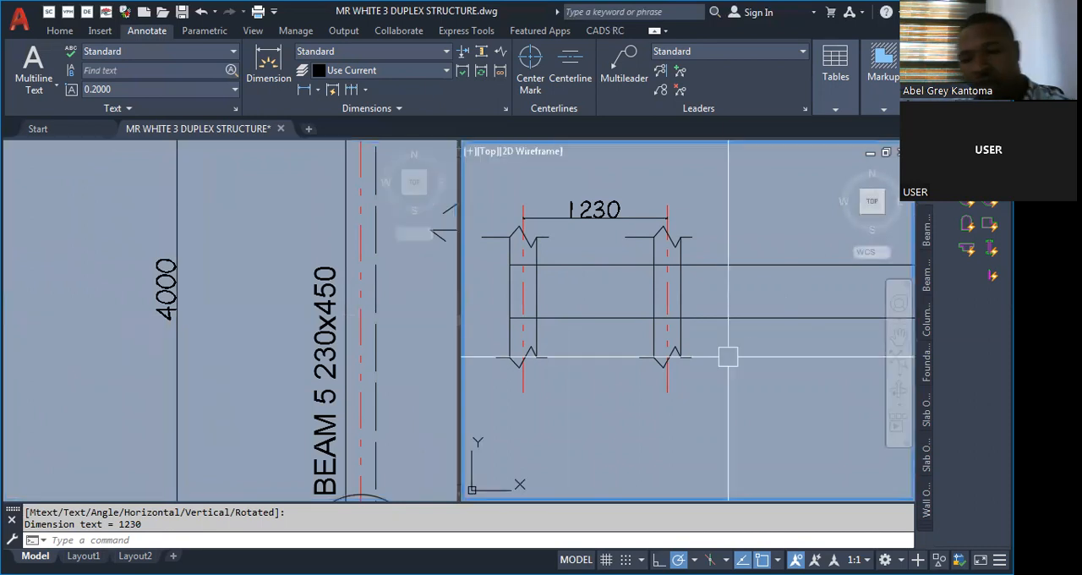
{"action": "type", "text": "o"}
{"action": "key", "text": "Return"}
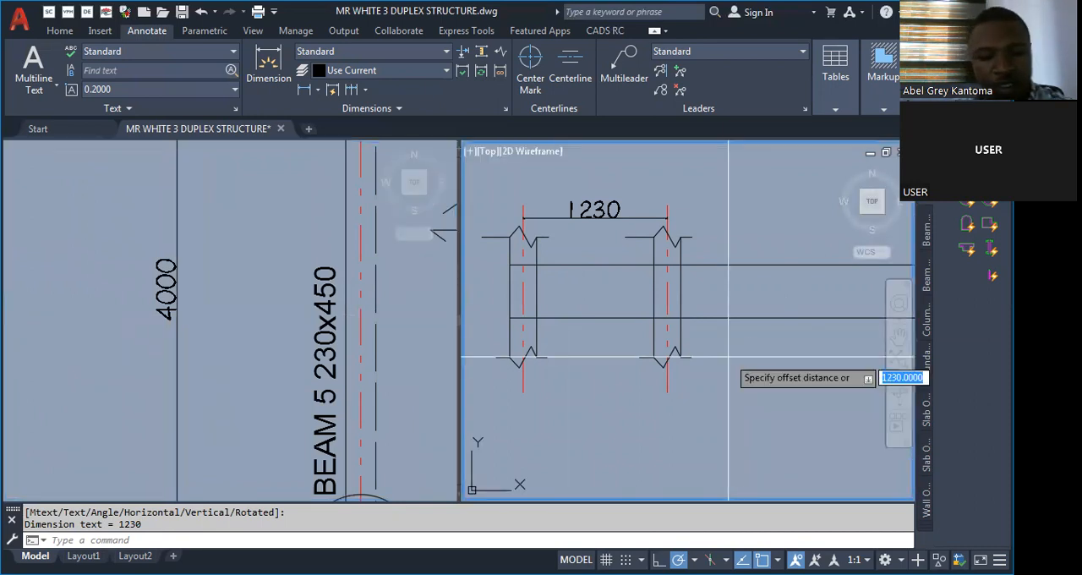
{"action": "type", "text": "4000"}
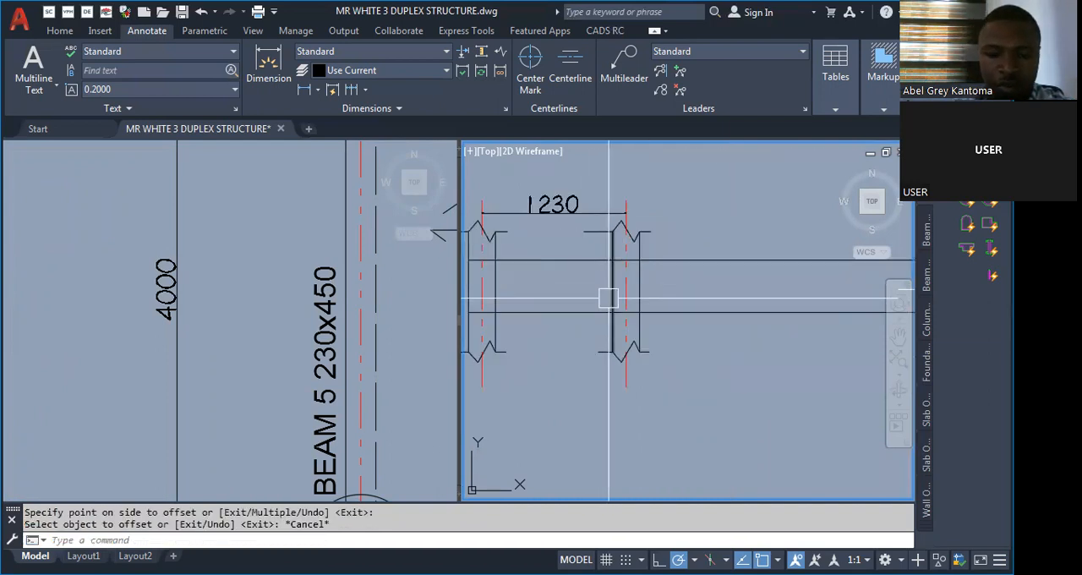
Copy the second column's faces and break lines onto the centreline 4000 away.
{"action": "type", "text": "co"}
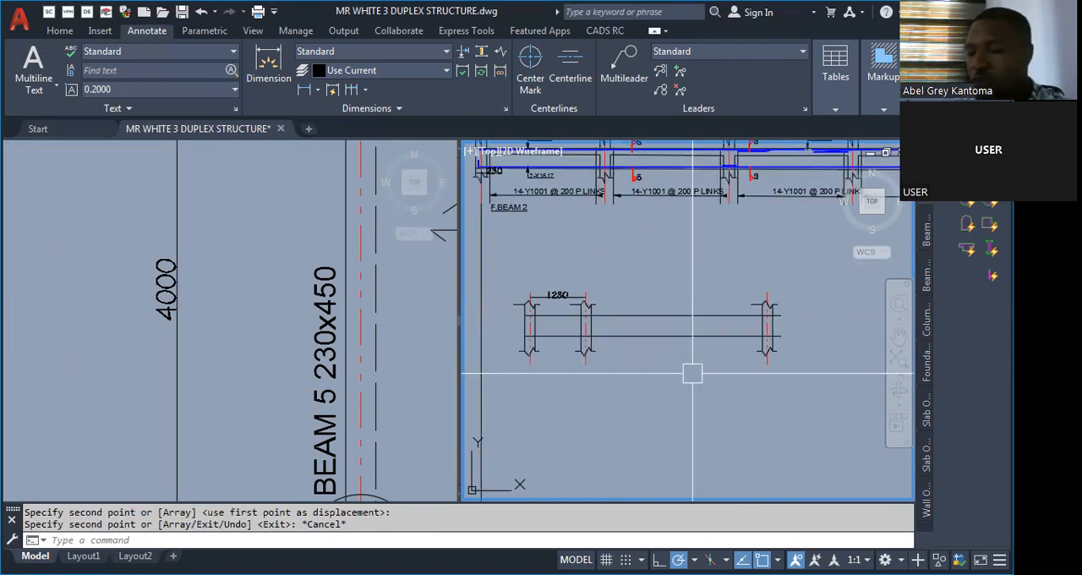
{"action": "scroll", "coordinate": [692, 373], "scroll_direction": "up", "scroll_amount": 5}
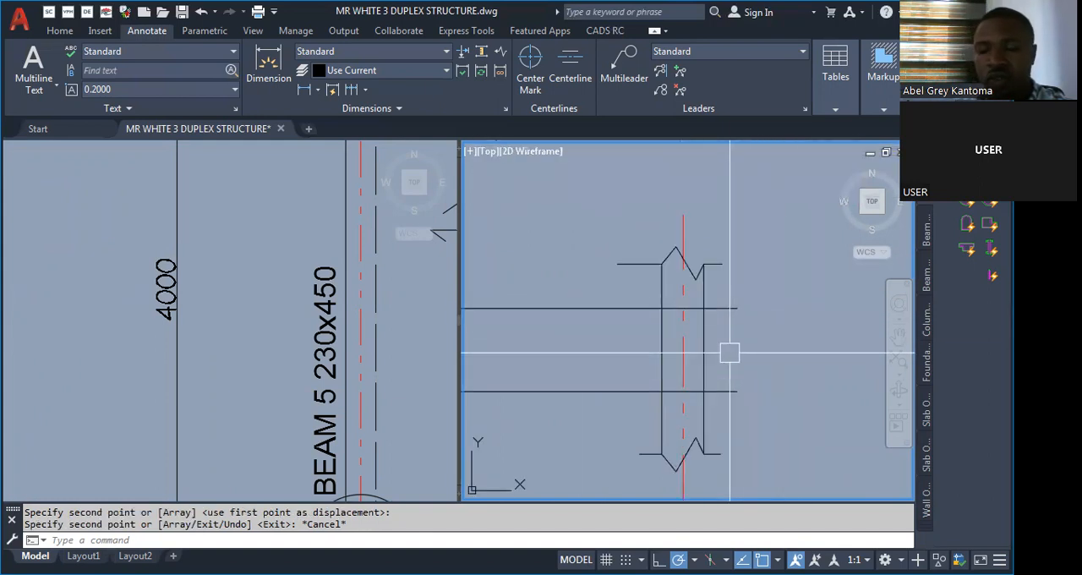
{"action": "scroll", "coordinate": [759, 334], "scroll_direction": "down", "scroll_amount": 4}
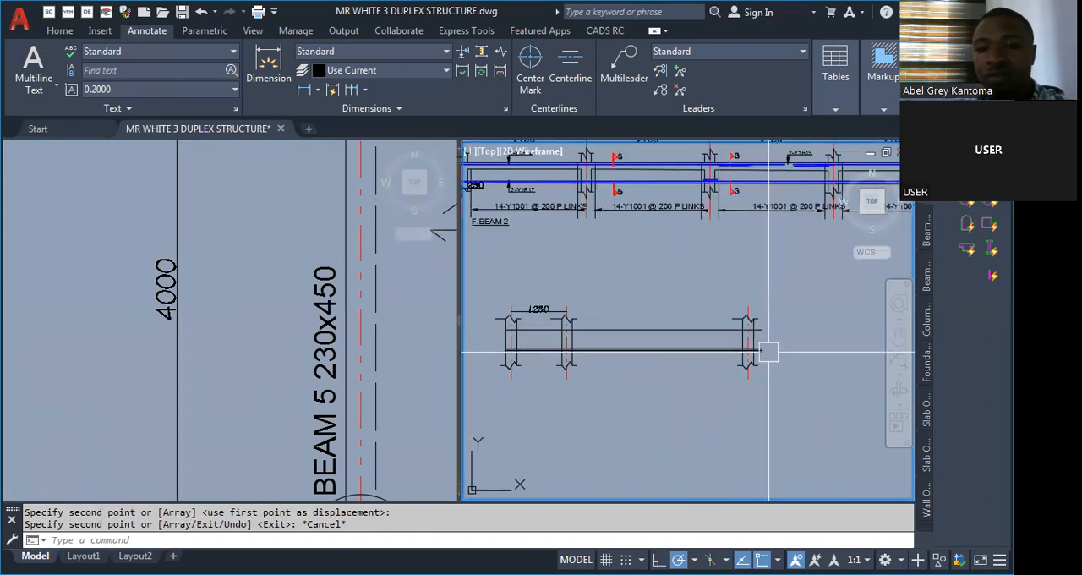
{"action": "scroll", "coordinate": [535, 346], "scroll_direction": "up", "scroll_amount": 2}
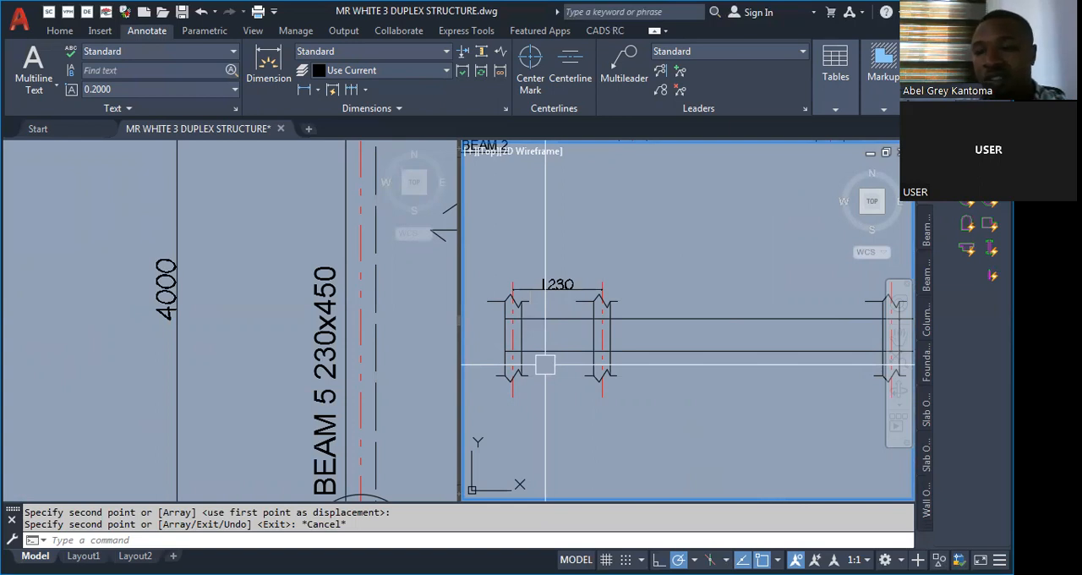
{"action": "scroll", "coordinate": [583, 359], "scroll_direction": "down", "scroll_amount": 4}
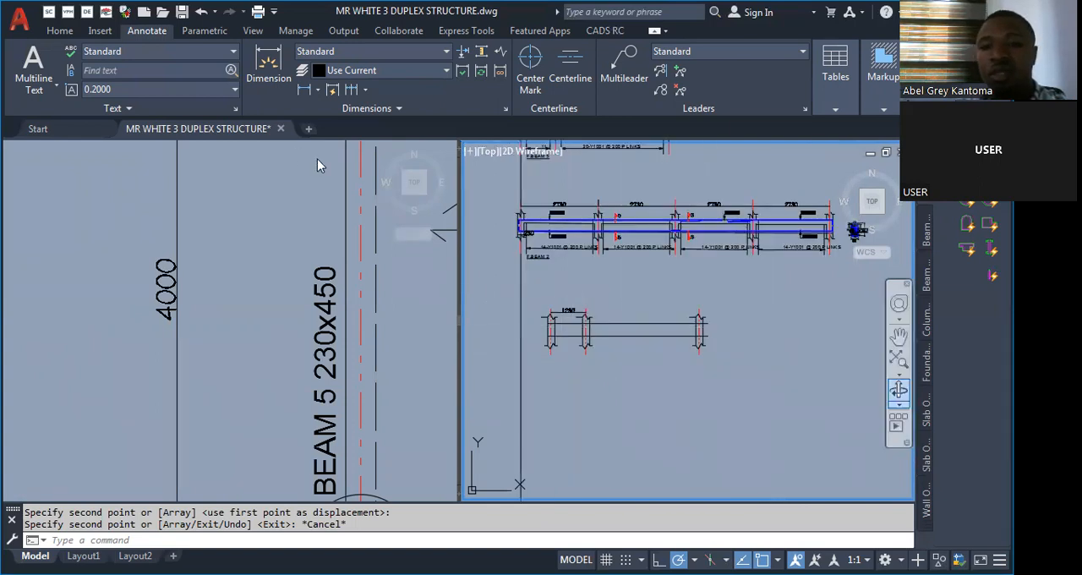
{"action": "scroll", "coordinate": [744, 343], "scroll_direction": "up", "scroll_amount": 4}
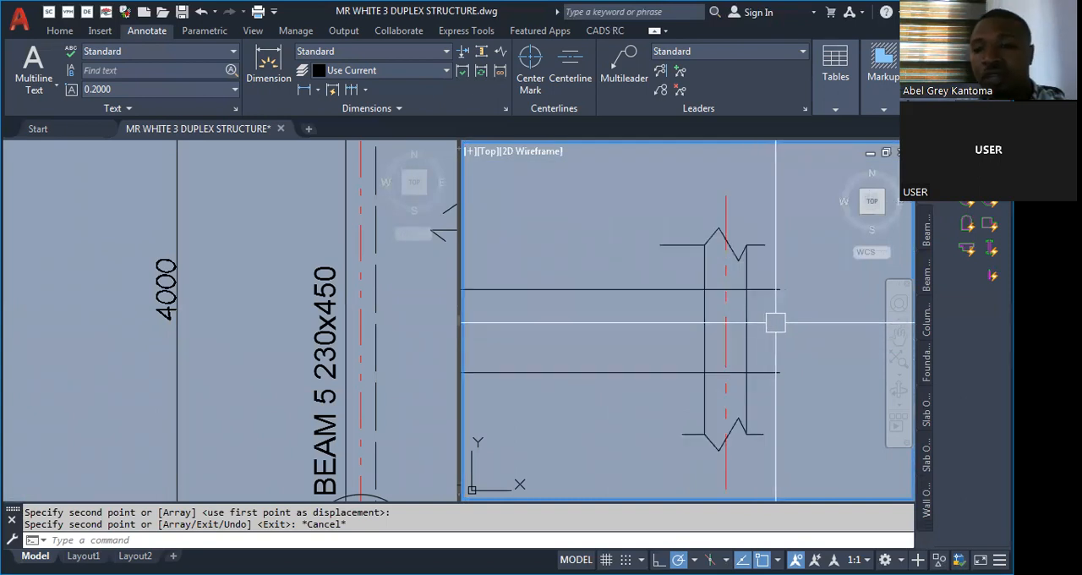
Trim the ends of the two horizontal beam lines back to the outer face of the third column.
{"action": "scroll", "coordinate": [781, 317], "scroll_direction": "up", "scroll_amount": 2}
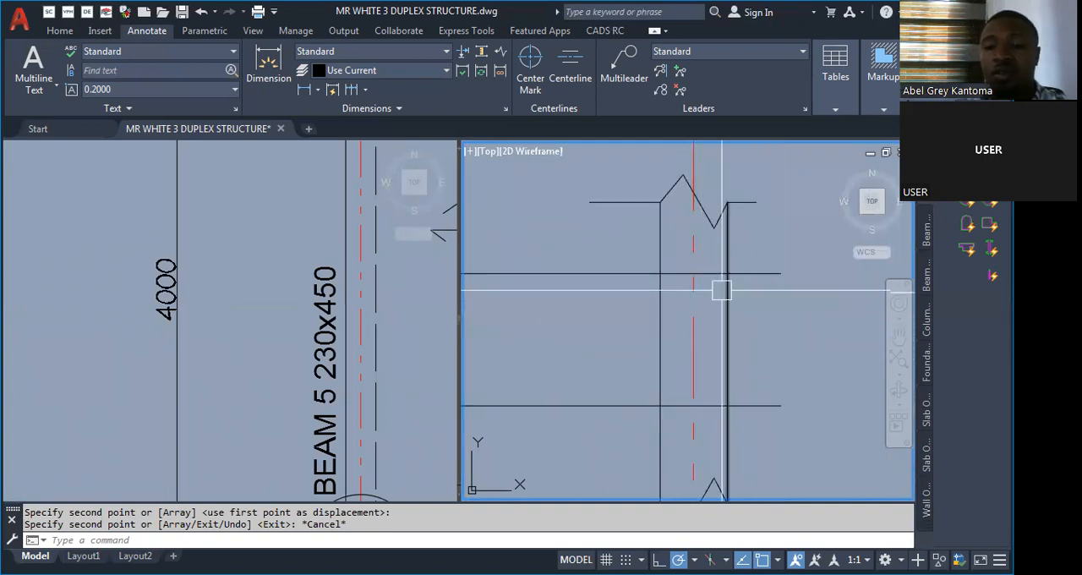
{"action": "scroll", "coordinate": [721, 296], "scroll_direction": "down", "scroll_amount": 3}
{"action": "scroll", "coordinate": [735, 342], "scroll_direction": "down", "scroll_amount": 3}
{"action": "scroll", "coordinate": [749, 304], "scroll_direction": "up", "scroll_amount": 6}
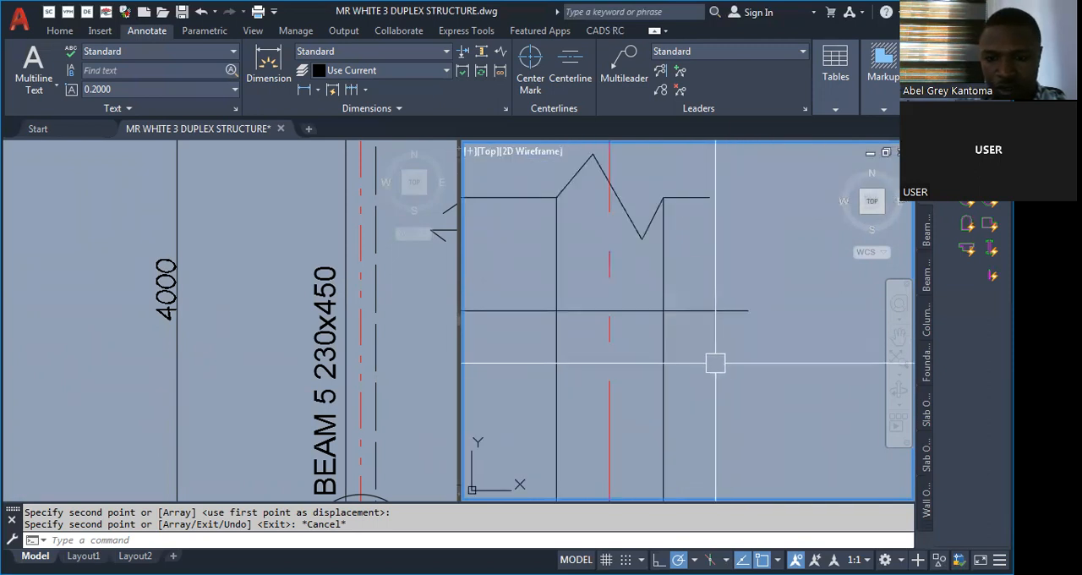
{"action": "scroll", "coordinate": [715, 355], "scroll_direction": "down", "scroll_amount": 2}
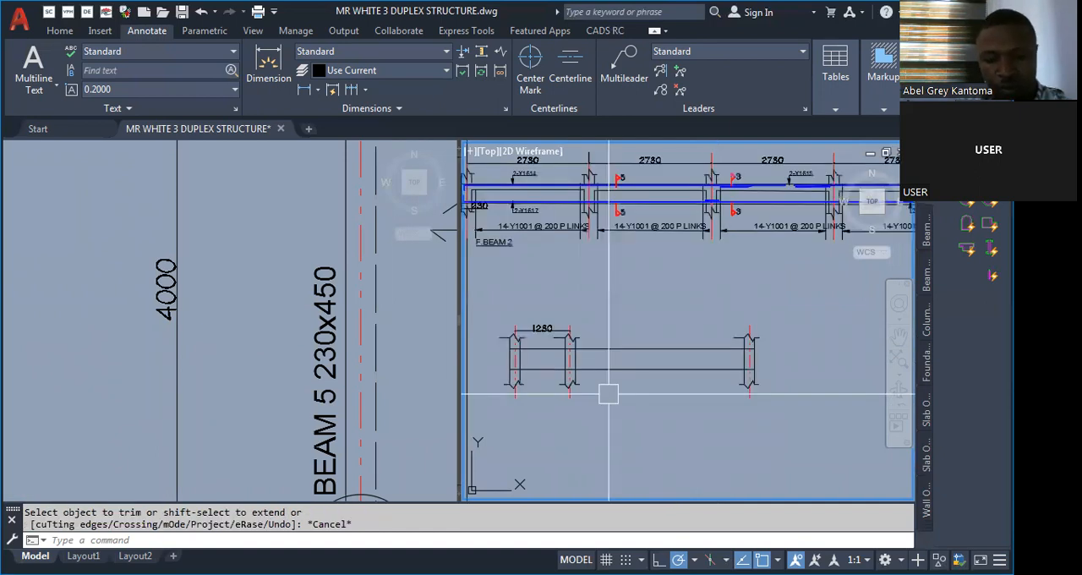
Add a continued dimension between the second and third column centrelines, in line with the 1230 dimension.
{"action": "type", "text": "DLI"}
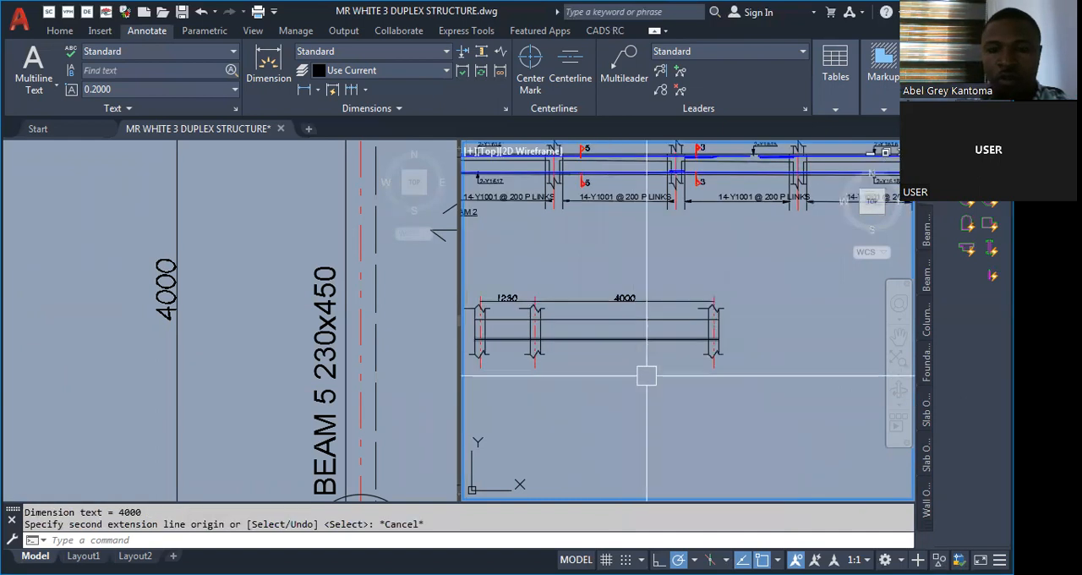
{"action": "scroll", "coordinate": [677, 378], "scroll_direction": "down", "scroll_amount": 2}
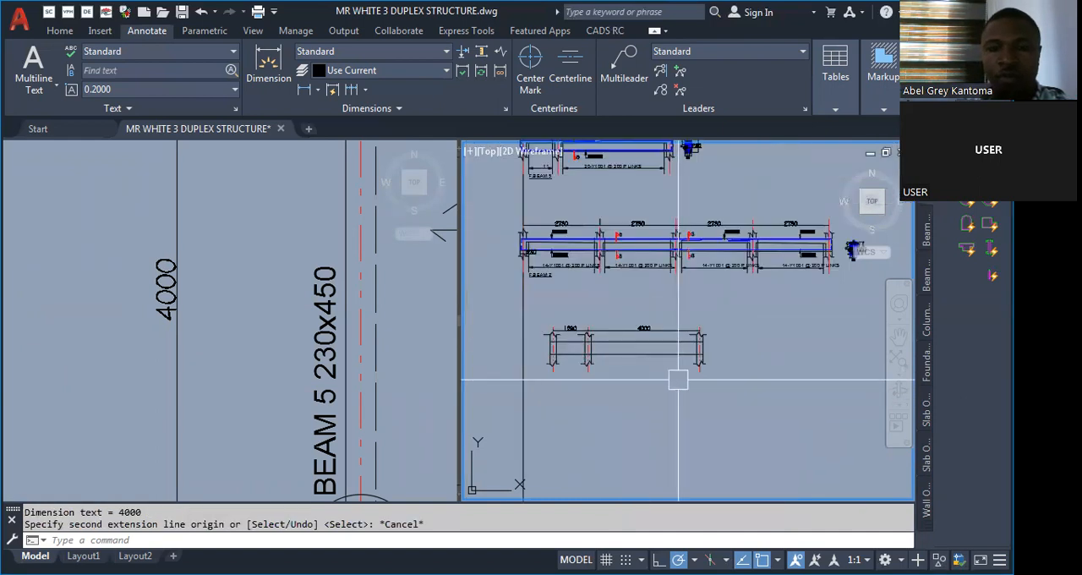
{"action": "scroll", "coordinate": [605, 338], "scroll_direction": "up", "scroll_amount": 2}
{"action": "scroll", "coordinate": [541, 385], "scroll_direction": "down", "scroll_amount": 3}
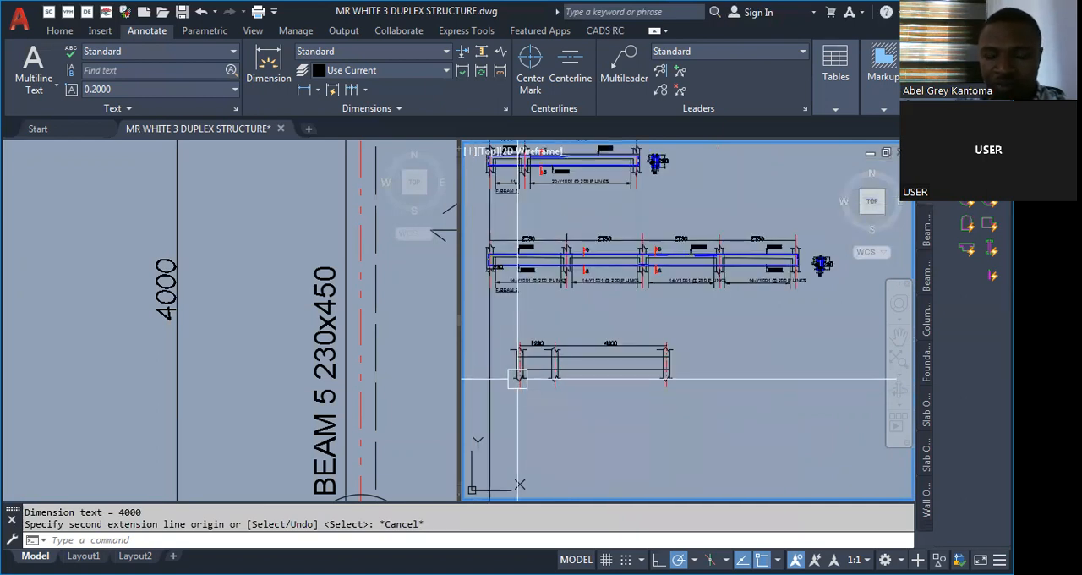
{"action": "scroll", "coordinate": [518, 378], "scroll_direction": "up", "scroll_amount": 3}
{"action": "scroll", "coordinate": [534, 366], "scroll_direction": "up", "scroll_amount": 3}
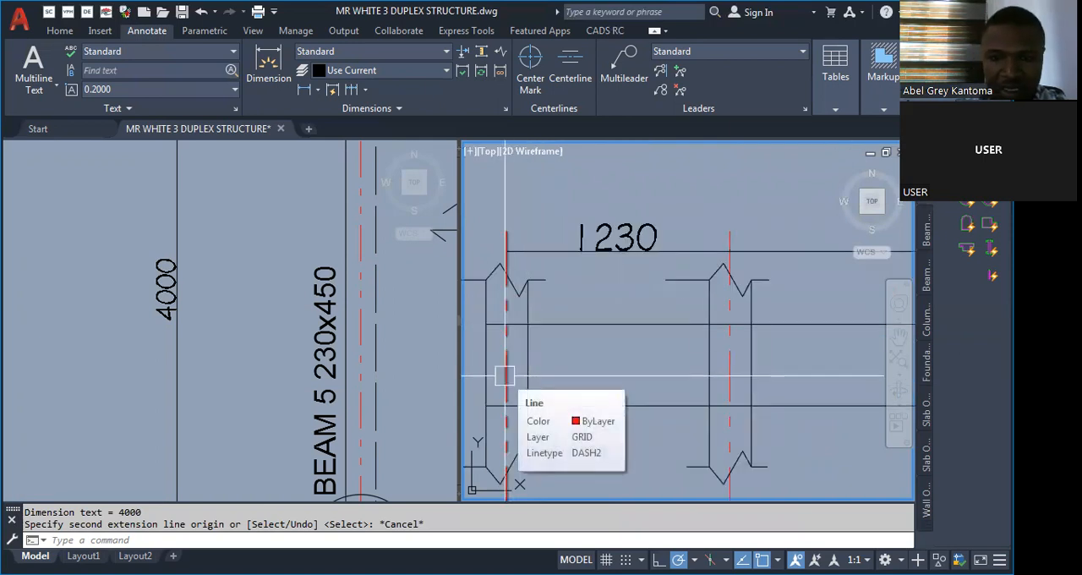
{"action": "scroll", "coordinate": [508, 378], "scroll_direction": "down", "scroll_amount": 3}
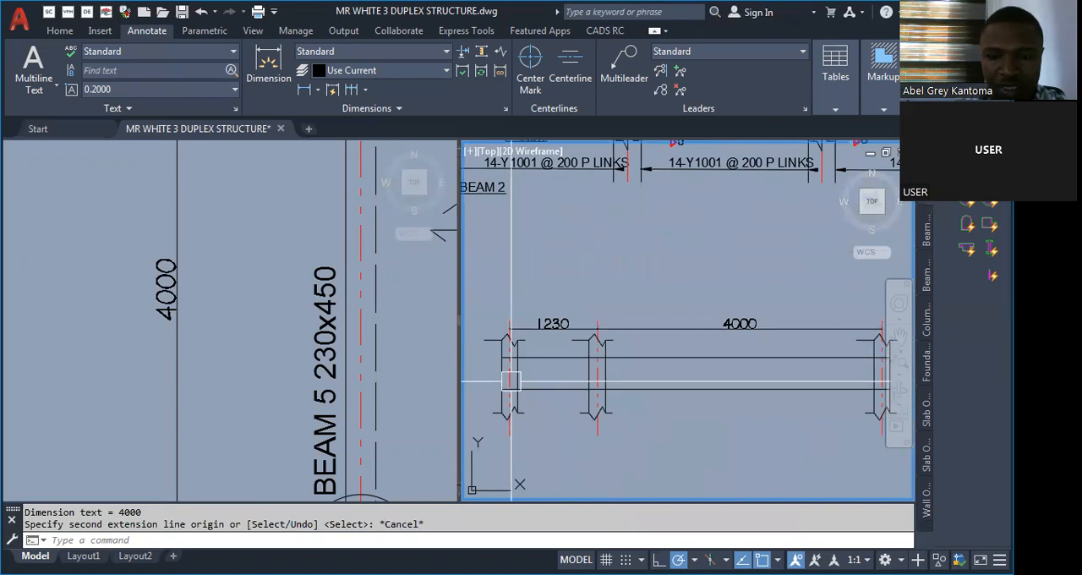
{"action": "scroll", "coordinate": [510, 380], "scroll_direction": "up", "scroll_amount": 3}
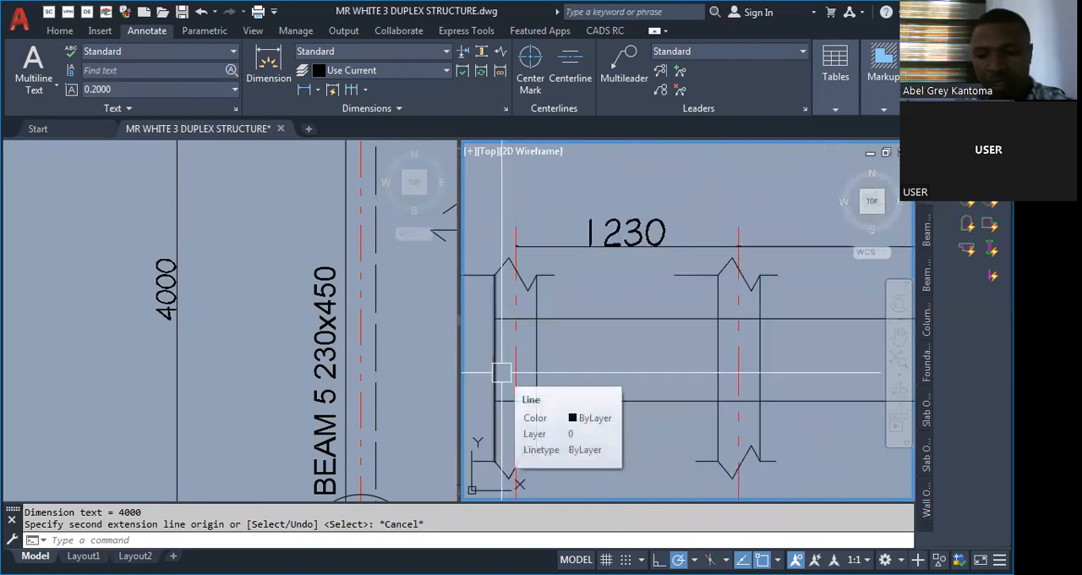
{"action": "type", "text": "o"}
{"action": "key", "text": "Return"}
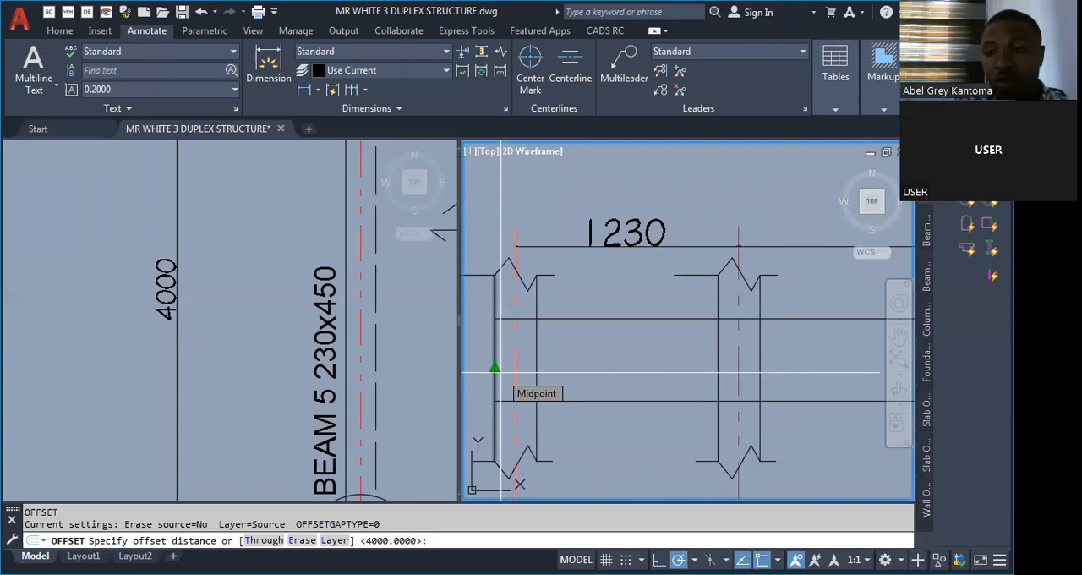
{"action": "type", "text": "o"}
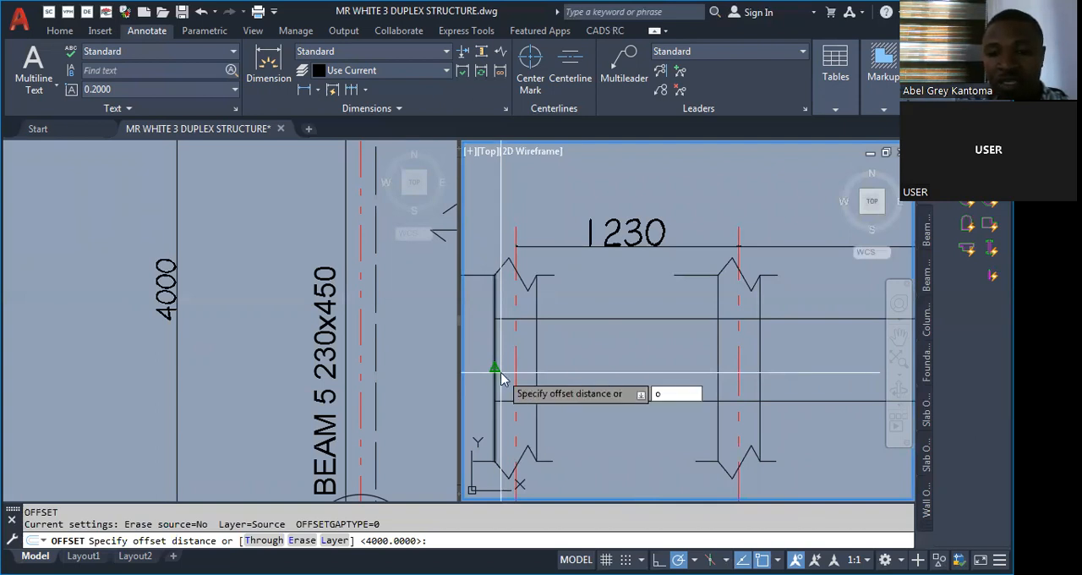
{"action": "key", "text": "Return"}
{"action": "key", "text": "Escape"}
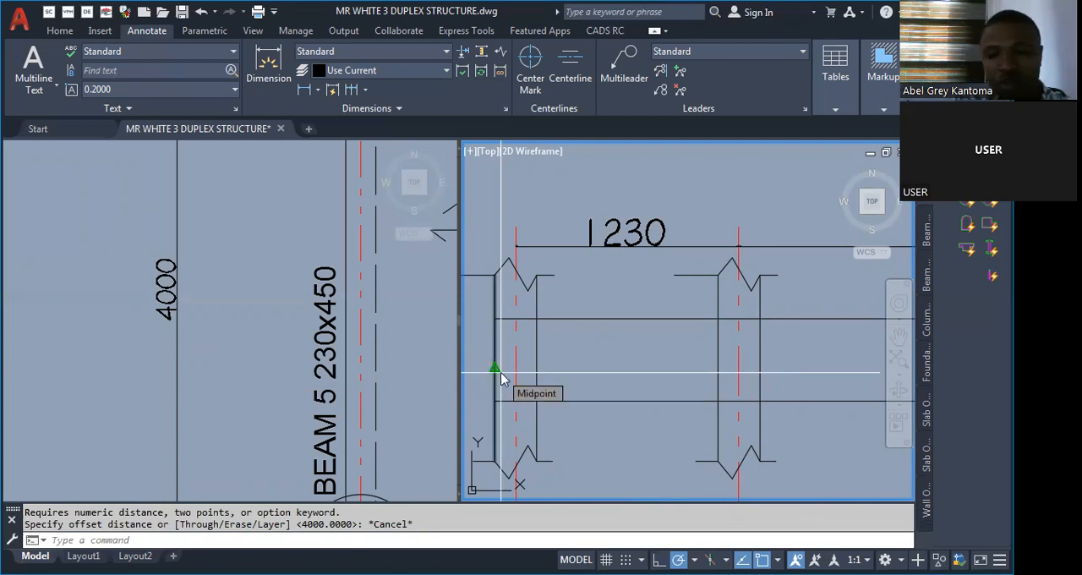
Offset the outer faces of the first and third columns 25 inward as cover lines.
{"action": "type", "text": "o"}
{"action": "key", "text": "Return"}
{"action": "type", "text": "25"}
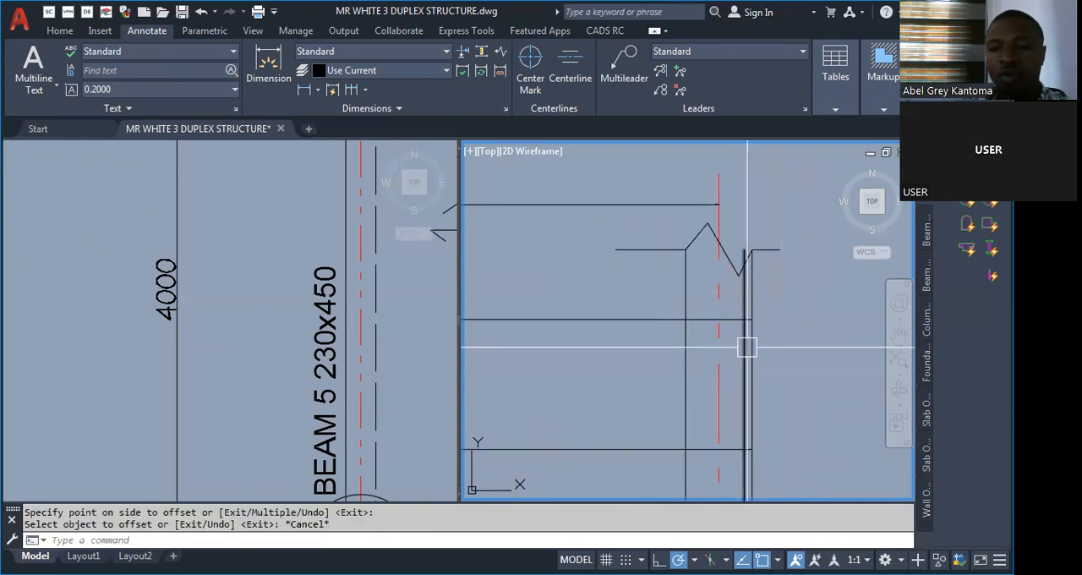
{"action": "scroll", "coordinate": [751, 323], "scroll_direction": "up", "scroll_amount": 4}
{"action": "scroll", "coordinate": [791, 305], "scroll_direction": "down", "scroll_amount": 2}
{"action": "scroll", "coordinate": [790, 305], "scroll_direction": "down", "scroll_amount": 5}
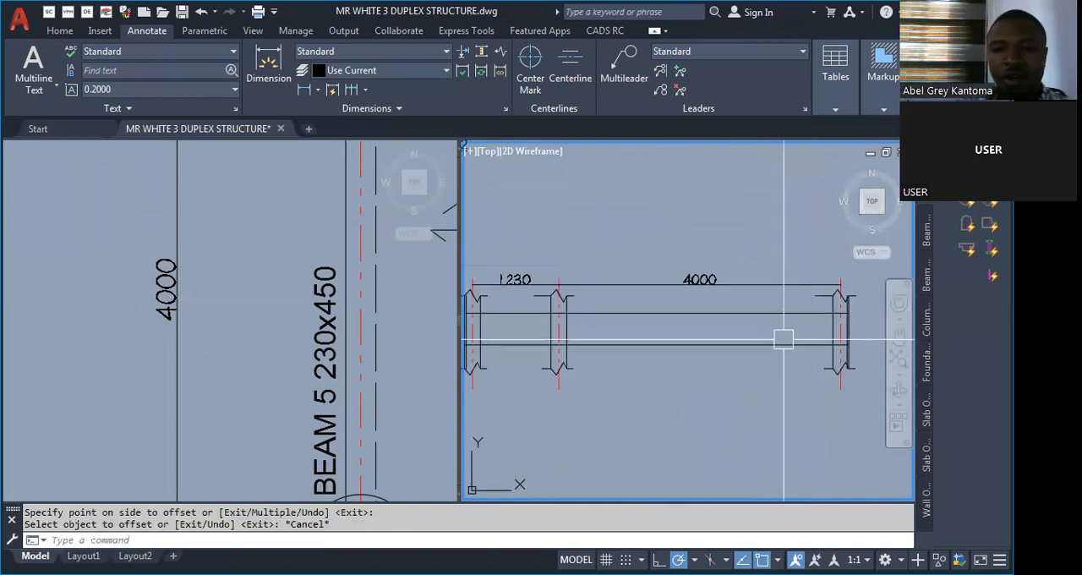
{"action": "scroll", "coordinate": [592, 334], "scroll_direction": "down", "scroll_amount": 2}
{"action": "scroll", "coordinate": [520, 324], "scroll_direction": "up", "scroll_amount": 5}
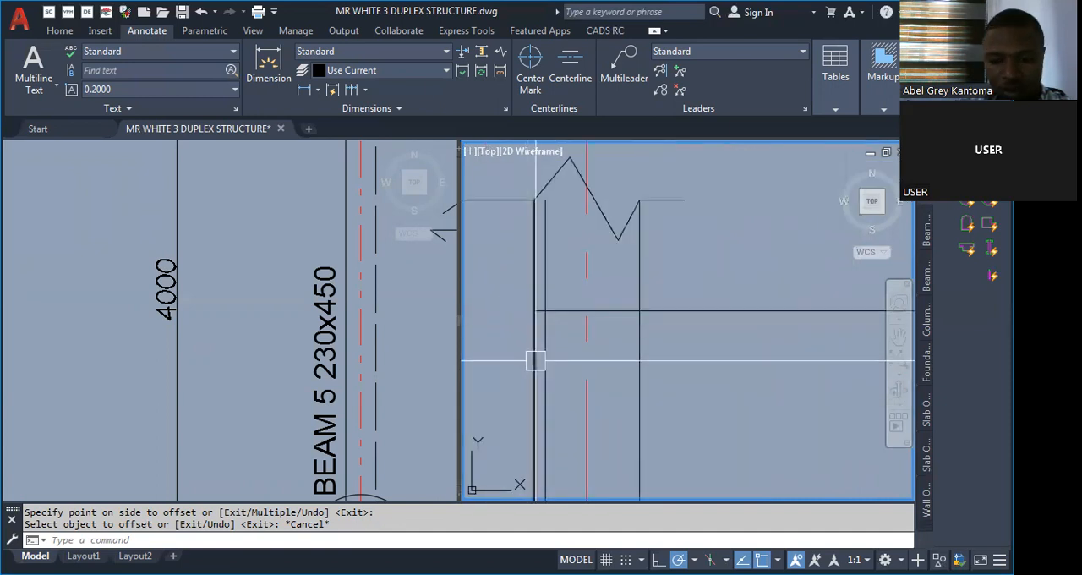
Draw the reinforcement polyline inside the beam between the end cover lines and check its gap to the beam edge.
{"action": "type", "text": "PL"}
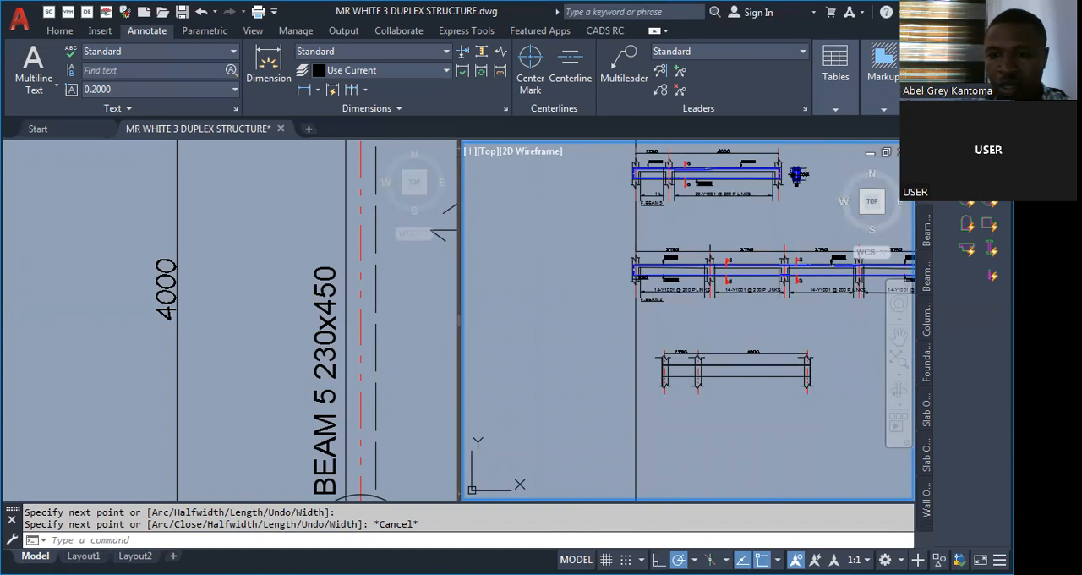
{"action": "scroll", "coordinate": [796, 175], "scroll_direction": "up", "scroll_amount": 10}
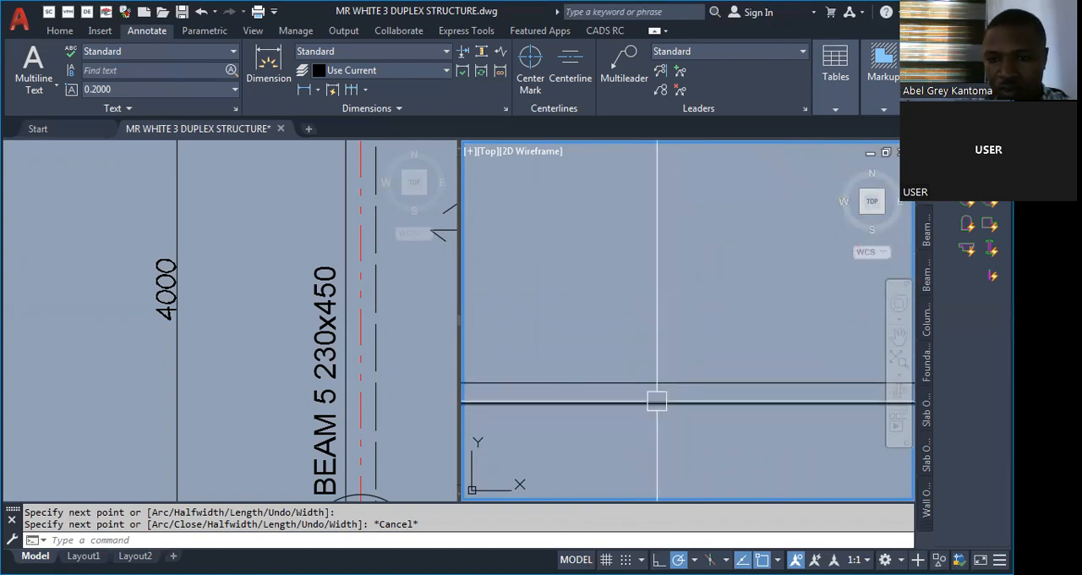
{"action": "type", "text": "DLI"}
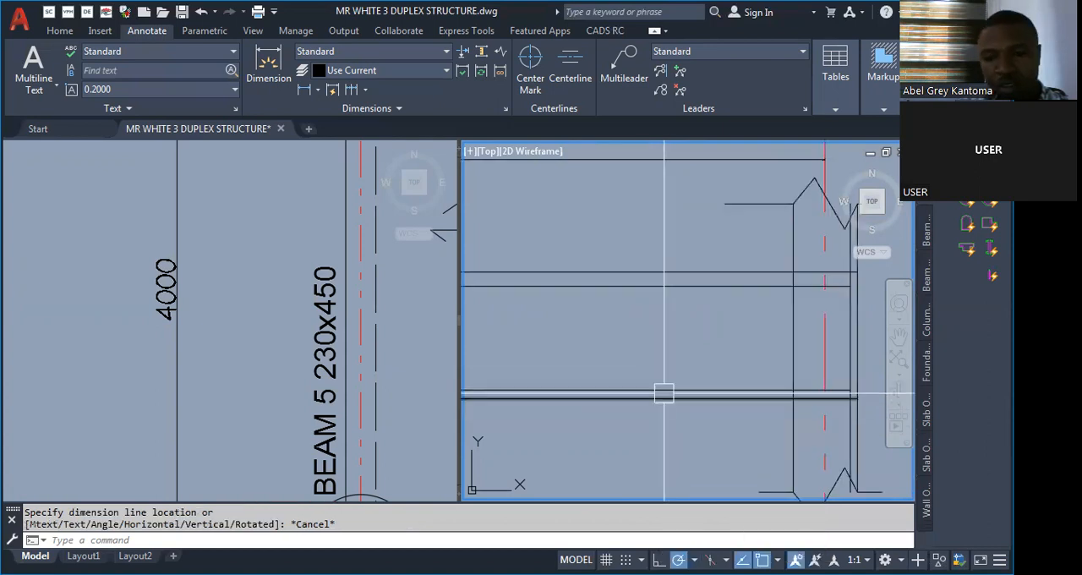
{"action": "scroll", "coordinate": [665, 393], "scroll_direction": "up", "scroll_amount": 3}
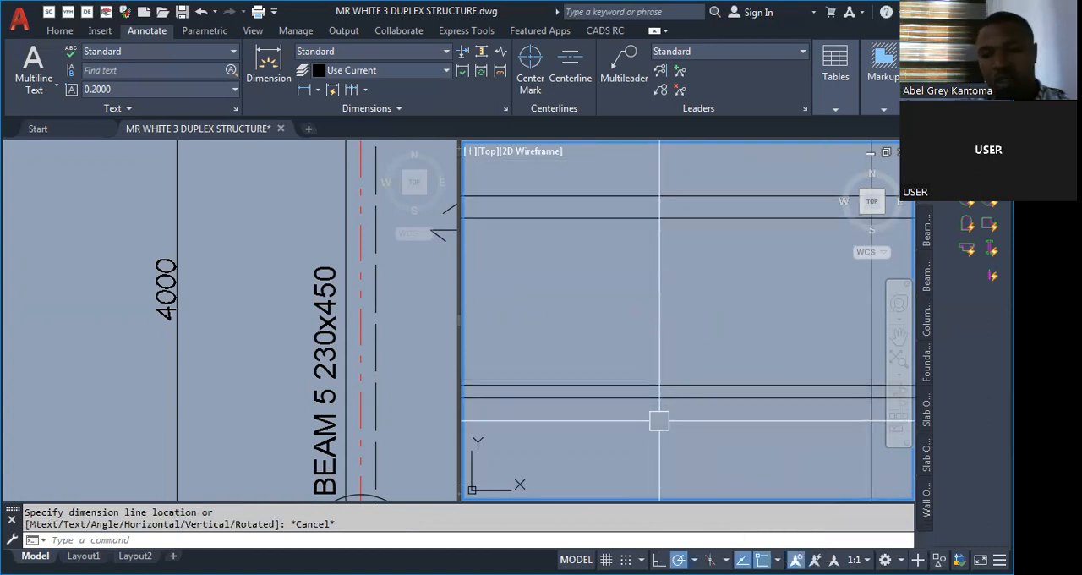
Align the lower reinforcement line with a 25 offset of the beam's bottom edge.
{"action": "type", "text": "o"}
{"action": "key", "text": "Return"}
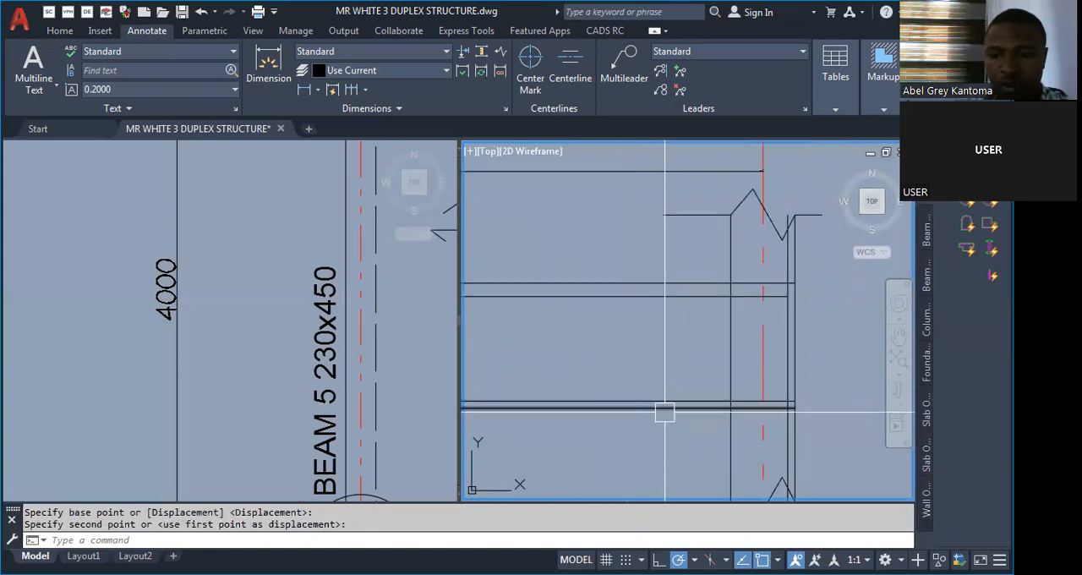
{"action": "key", "text": "Escape"}
{"action": "scroll", "coordinate": [835, 406], "scroll_direction": "up", "scroll_amount": 2}
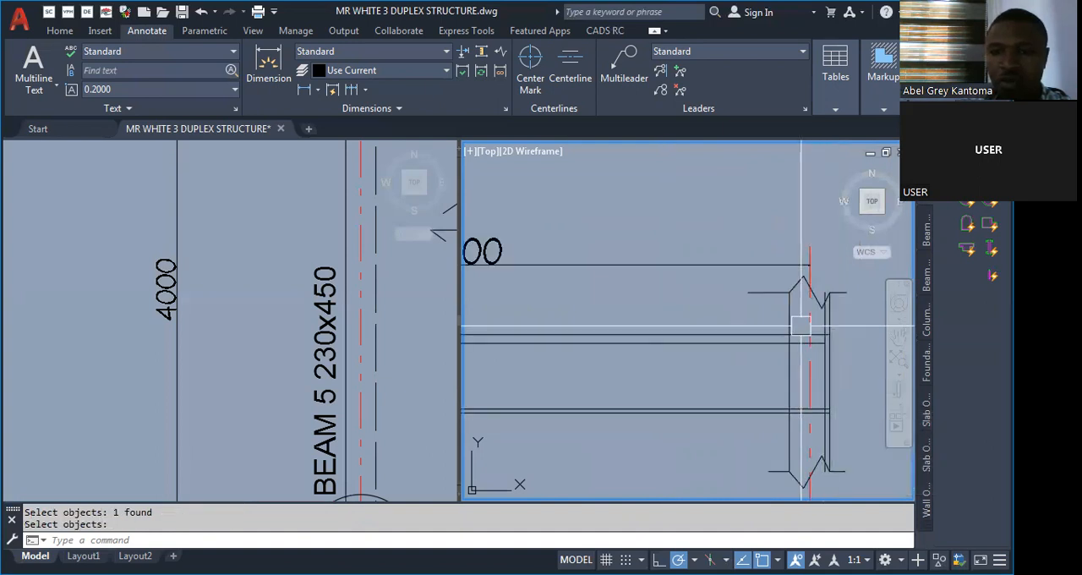
Offset the beam's top edge 25 inward and move the upper reinforcement line onto the offset line.
{"action": "scroll", "coordinate": [735, 334], "scroll_direction": "up", "scroll_amount": 4}
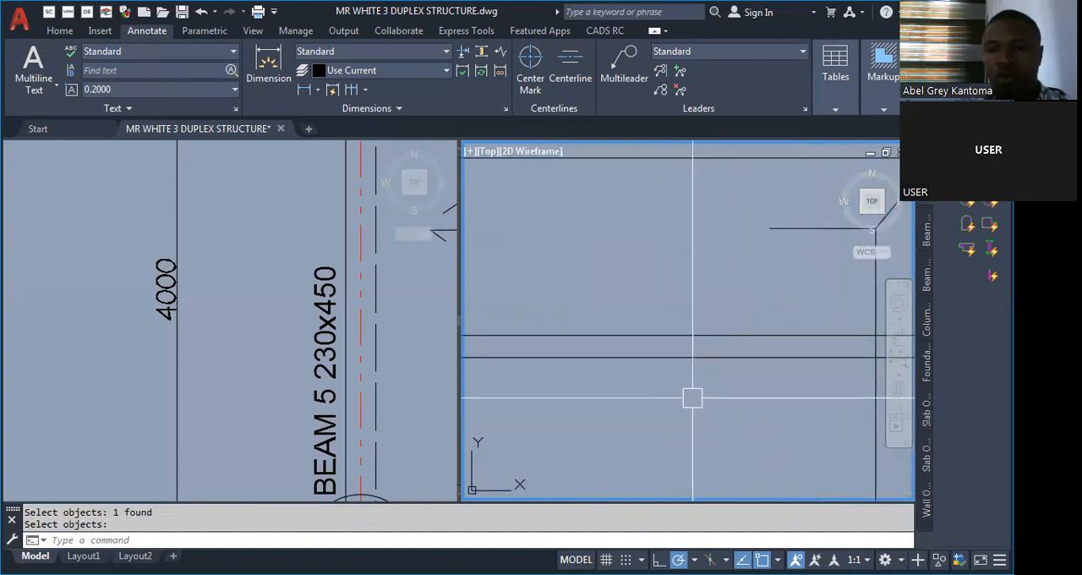
{"action": "type", "text": "o"}
{"action": "key", "text": "Return"}
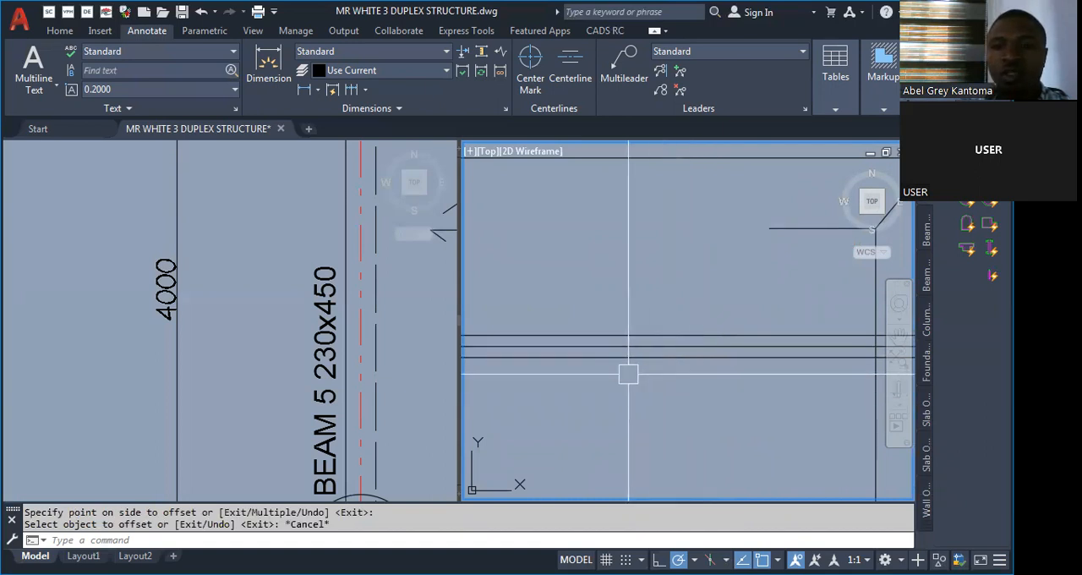
{"action": "scroll", "coordinate": [635, 376], "scroll_direction": "down", "scroll_amount": 2}
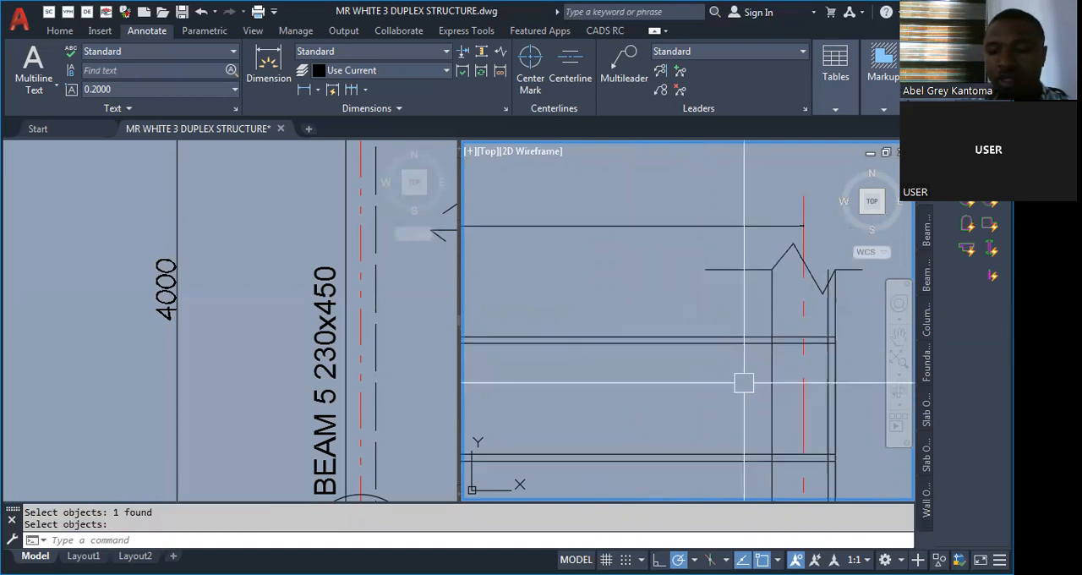
{"action": "scroll", "coordinate": [802, 333], "scroll_direction": "down", "scroll_amount": 6}
{"action": "scroll", "coordinate": [815, 333], "scroll_direction": "up", "scroll_amount": 4}
{"action": "scroll", "coordinate": [815, 348], "scroll_direction": "up", "scroll_amount": 4}
Erase the vertical cover line inside the third column's outer face, and undo the erasure.
{"action": "scroll", "coordinate": [769, 365], "scroll_direction": "down", "scroll_amount": 3}
{"action": "scroll", "coordinate": [759, 359], "scroll_direction": "up", "scroll_amount": 2}
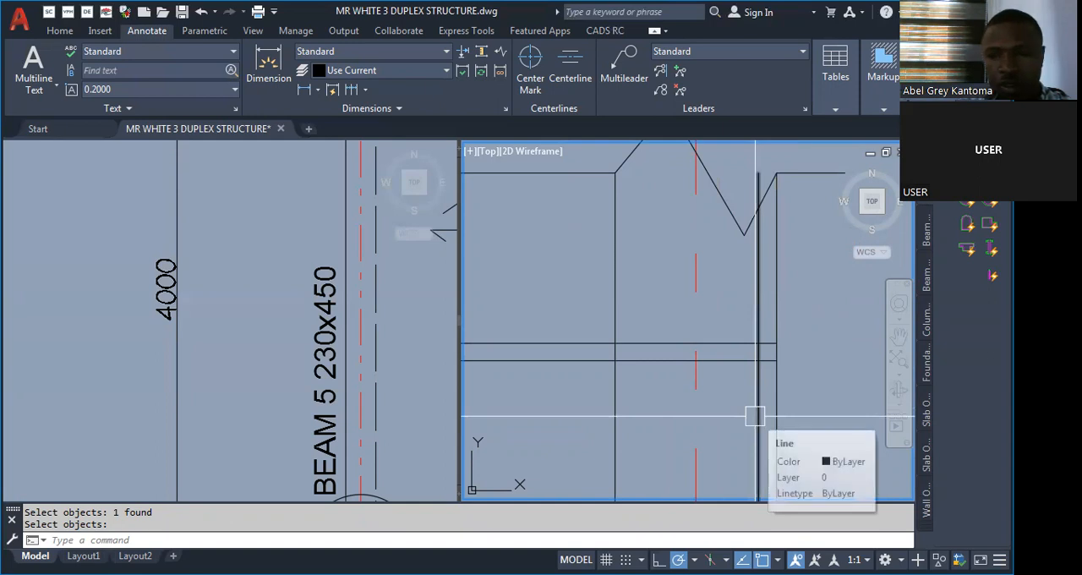
{"action": "scroll", "coordinate": [761, 338], "scroll_direction": "down", "scroll_amount": 4}
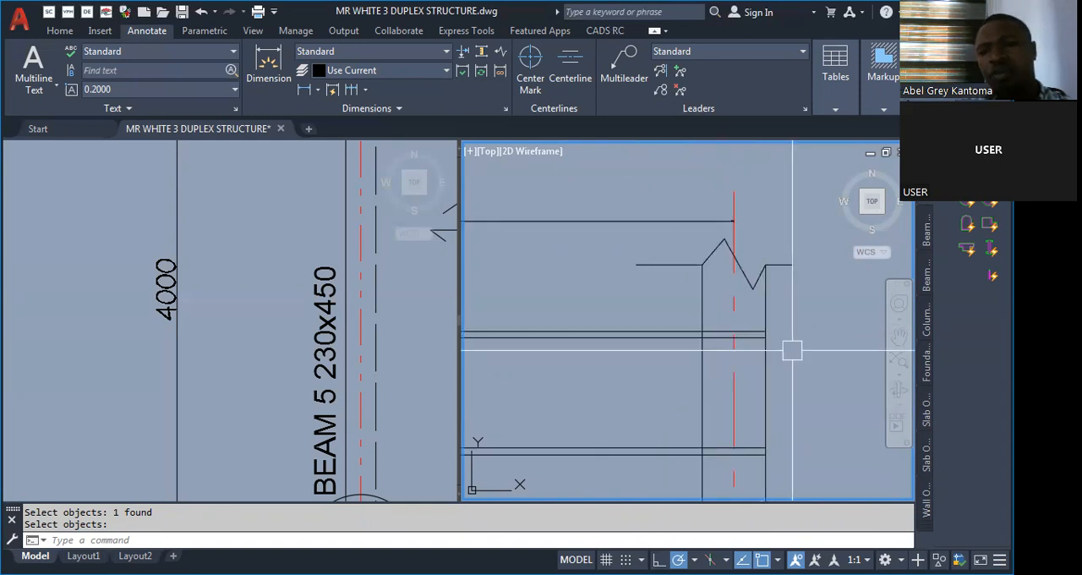
{"action": "key", "text": "ctrl+z"}
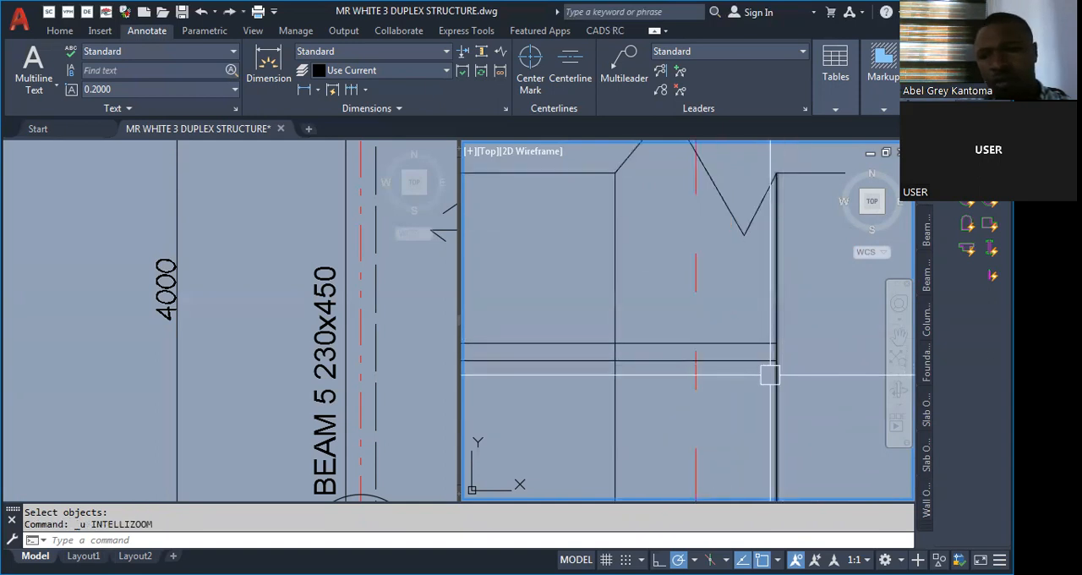
{"action": "key", "text": "ctrl+z"}
{"action": "scroll", "coordinate": [778, 363], "scroll_direction": "down", "scroll_amount": 3}
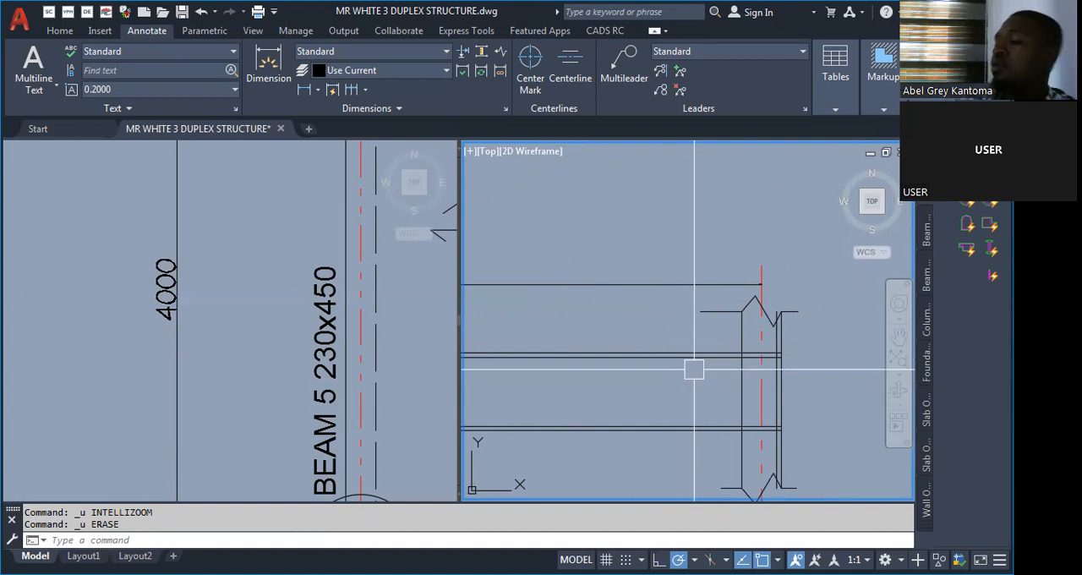
{"action": "scroll", "coordinate": [701, 363], "scroll_direction": "up", "scroll_amount": 4}
{"action": "scroll", "coordinate": [707, 383], "scroll_direction": "up", "scroll_amount": 4}
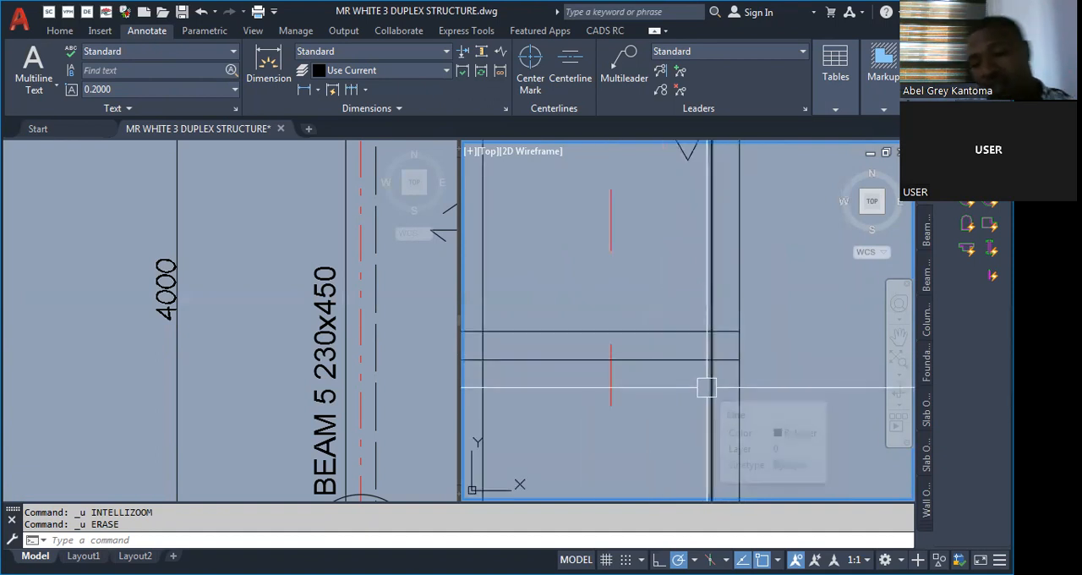
{"action": "type", "text": "p"}
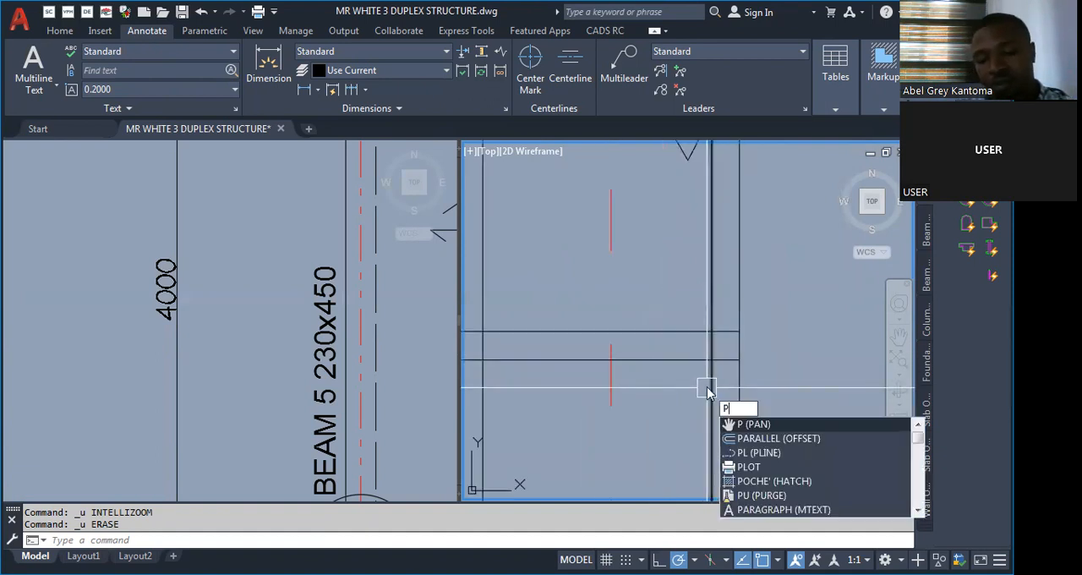
{"action": "key", "text": "Escape"}
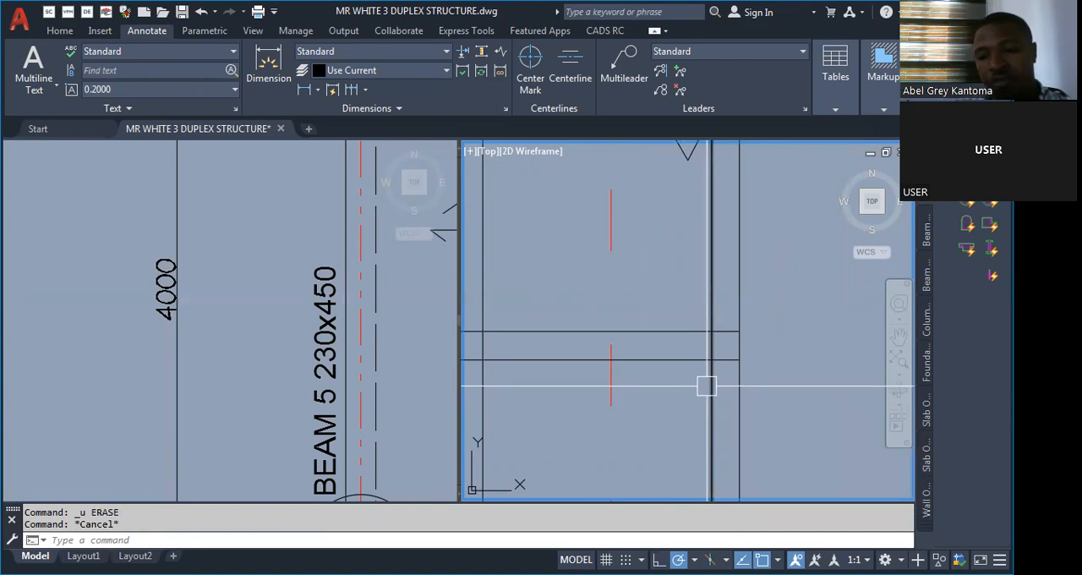
{"action": "scroll", "coordinate": [626, 394], "scroll_direction": "down", "scroll_amount": 10}
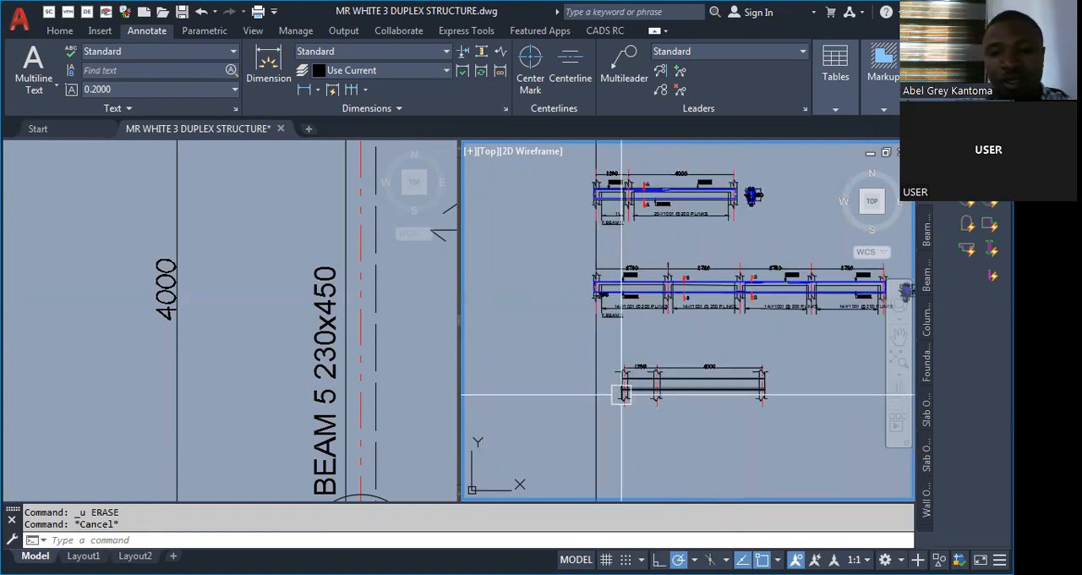
{"action": "key", "text": "space"}
{"action": "key", "text": "Escape"}
{"action": "scroll", "coordinate": [592, 405], "scroll_direction": "up", "scroll_amount": 6}
{"action": "scroll", "coordinate": [589, 408], "scroll_direction": "up", "scroll_amount": 3}
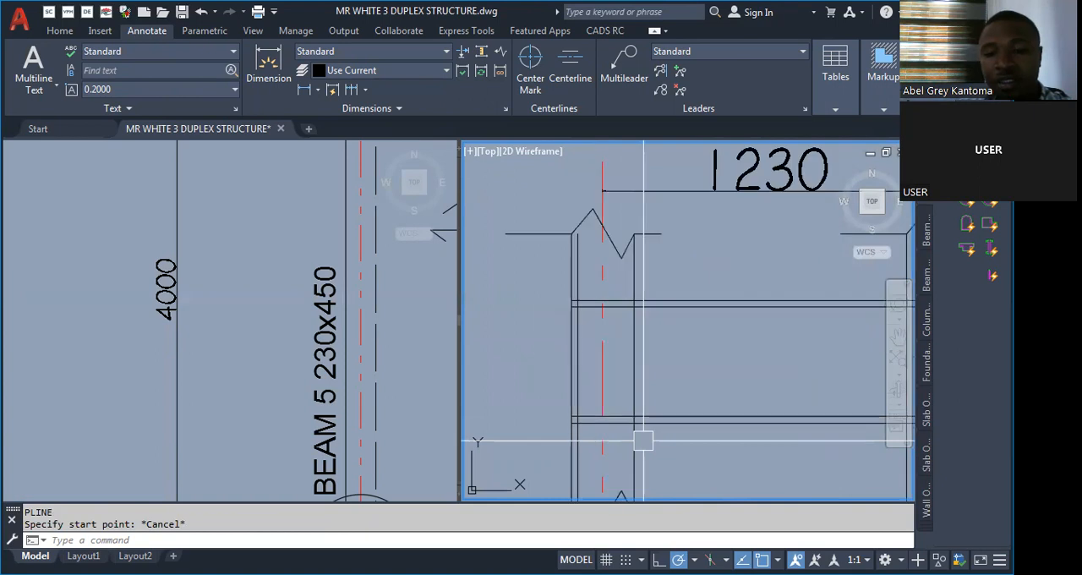
{"action": "scroll", "coordinate": [520, 386], "scroll_direction": "down", "scroll_amount": 3}
{"action": "scroll", "coordinate": [519, 386], "scroll_direction": "down", "scroll_amount": 2}
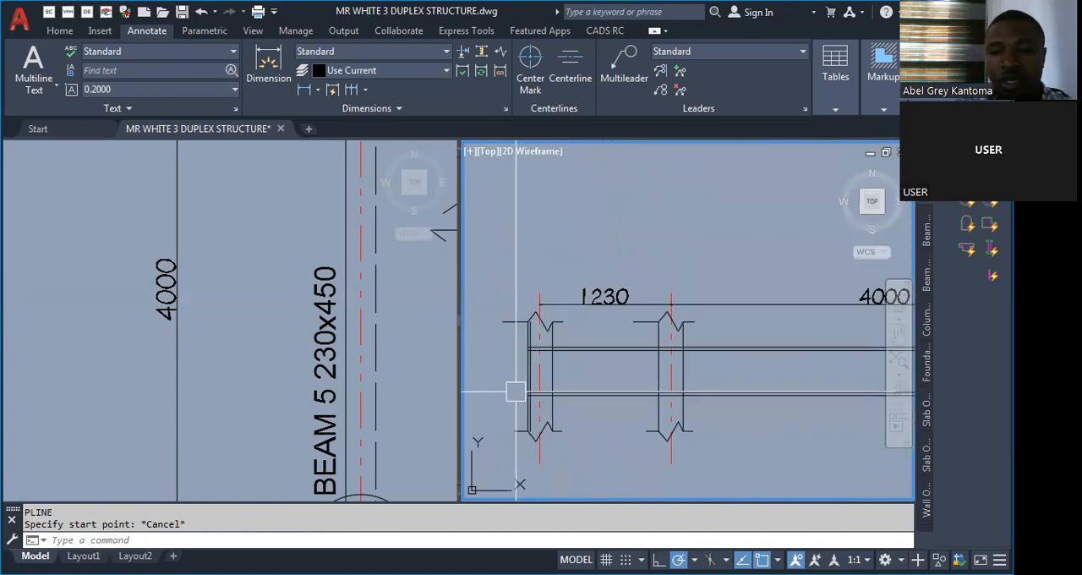
{"action": "scroll", "coordinate": [539, 361], "scroll_direction": "up", "scroll_amount": 3}
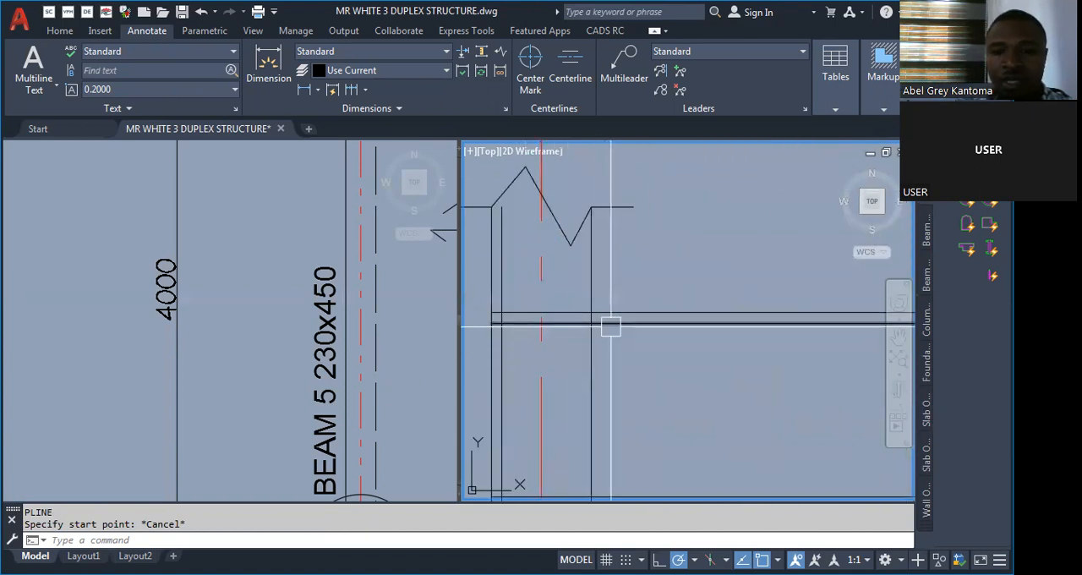
Look over the floor plans and the slab/beam layouts in the other viewport.
{"action": "key", "text": "Escape"}
{"action": "key", "text": "Escape"}
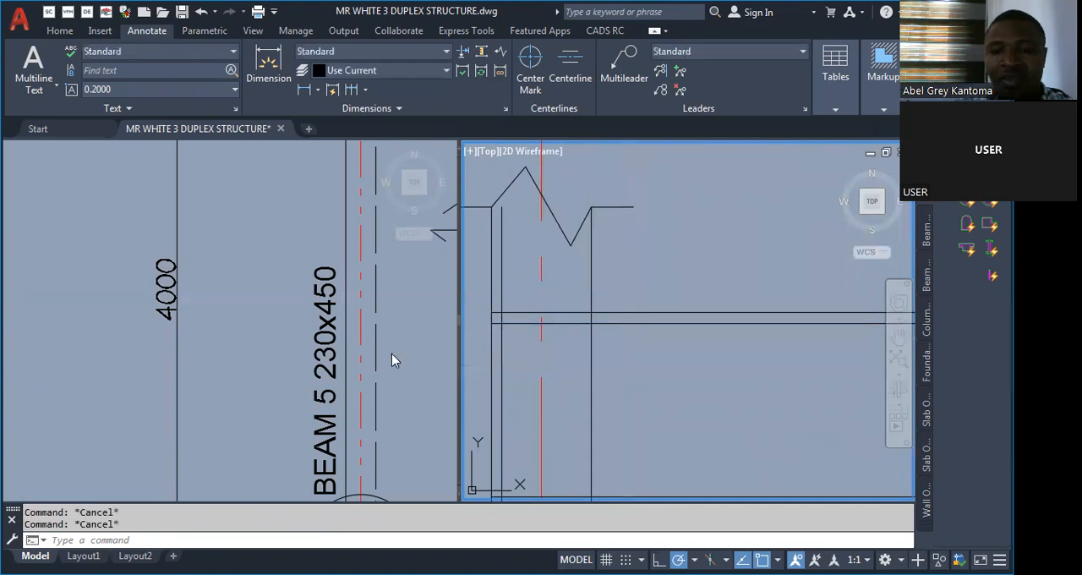
{"action": "left_click", "coordinate": [397, 364]}
{"action": "scroll", "coordinate": [157, 330], "scroll_direction": "down", "scroll_amount": 5}
{"action": "scroll", "coordinate": [155, 330], "scroll_direction": "down", "scroll_amount": 3}
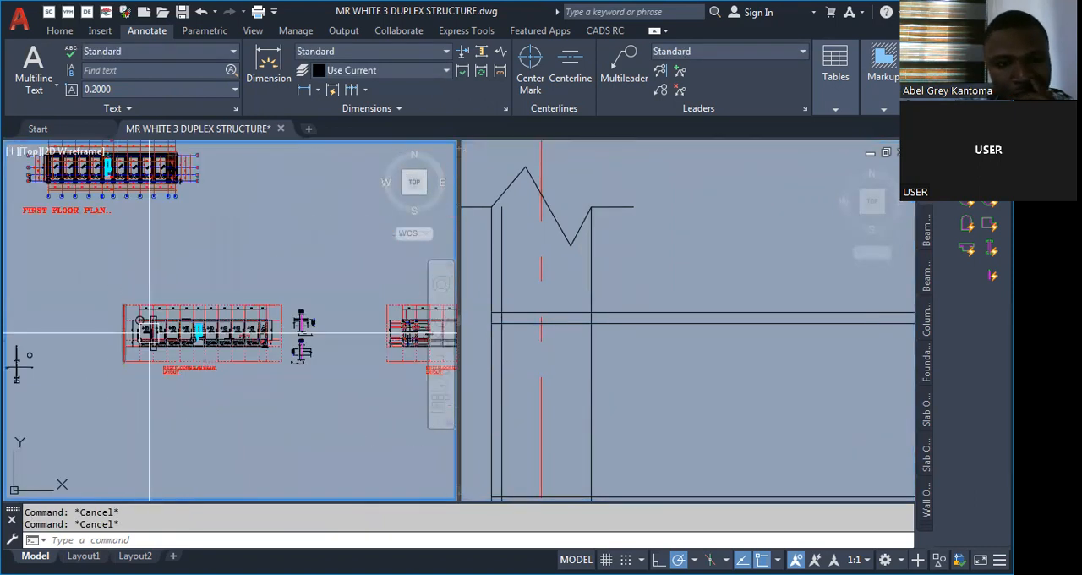
{"action": "scroll", "coordinate": [296, 345], "scroll_direction": "up", "scroll_amount": 2}
{"action": "scroll", "coordinate": [334, 353], "scroll_direction": "down", "scroll_amount": 2}
{"action": "scroll", "coordinate": [292, 359], "scroll_direction": "down", "scroll_amount": 4}
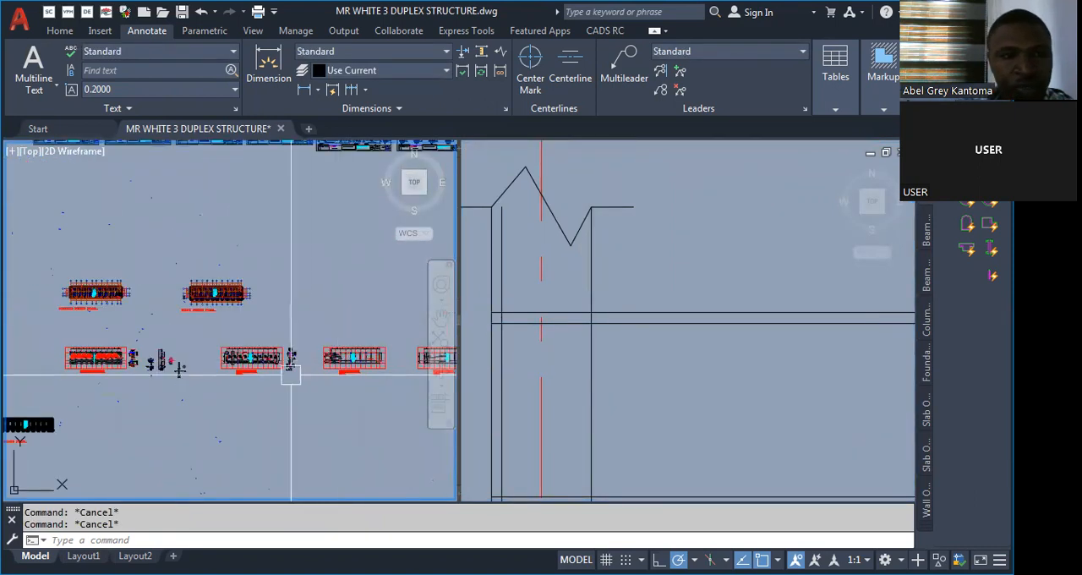
{"action": "scroll", "coordinate": [245, 366], "scroll_direction": "down", "scroll_amount": 2}
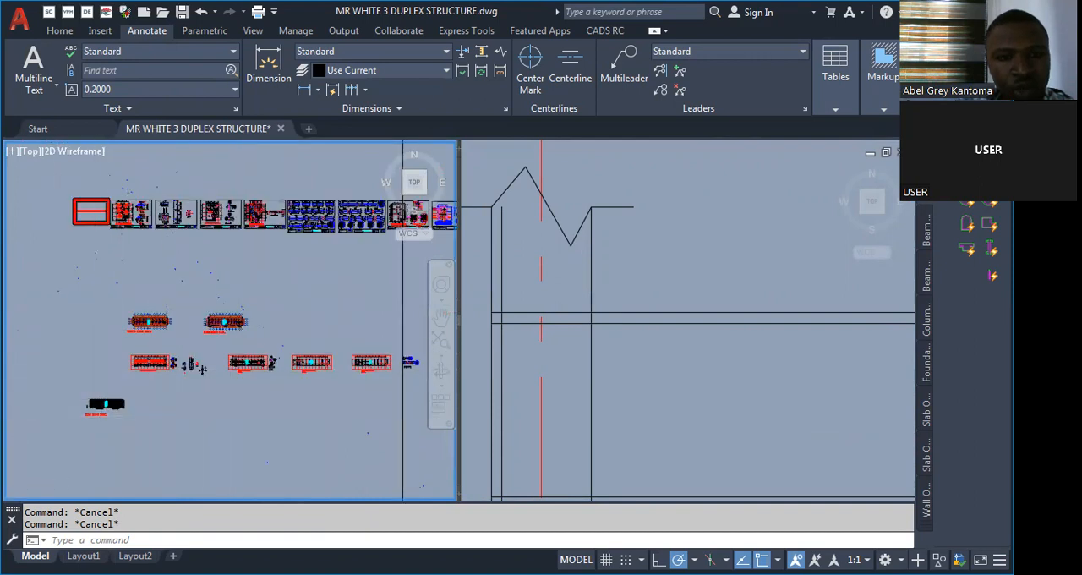
{"action": "scroll", "coordinate": [156, 402], "scroll_direction": "up", "scroll_amount": 5}
{"action": "scroll", "coordinate": [85, 398], "scroll_direction": "down", "scroll_amount": 4}
{"action": "scroll", "coordinate": [388, 307], "scroll_direction": "up", "scroll_amount": 6}
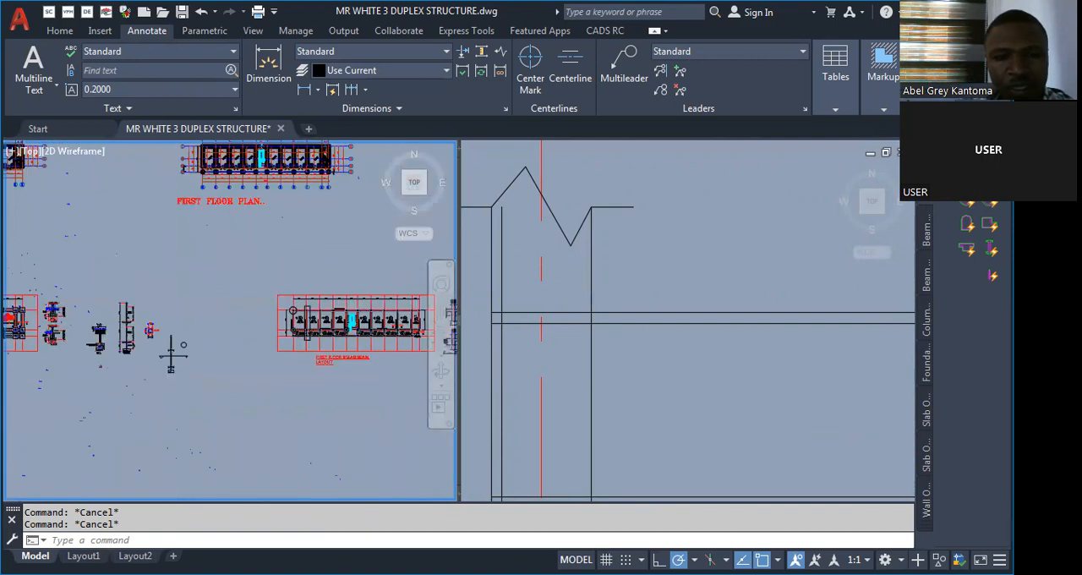
Select the upper reinforcement line in the beam detail and open its properties.
{"action": "left_click", "coordinate": [587, 398]}
{"action": "scroll", "coordinate": [549, 371], "scroll_direction": "down", "scroll_amount": 8}
{"action": "scroll", "coordinate": [588, 346], "scroll_direction": "down", "scroll_amount": 5}
{"action": "scroll", "coordinate": [600, 338], "scroll_direction": "up", "scroll_amount": 5}
{"action": "scroll", "coordinate": [613, 326], "scroll_direction": "down", "scroll_amount": 4}
{"action": "scroll", "coordinate": [613, 326], "scroll_direction": "up", "scroll_amount": 8}
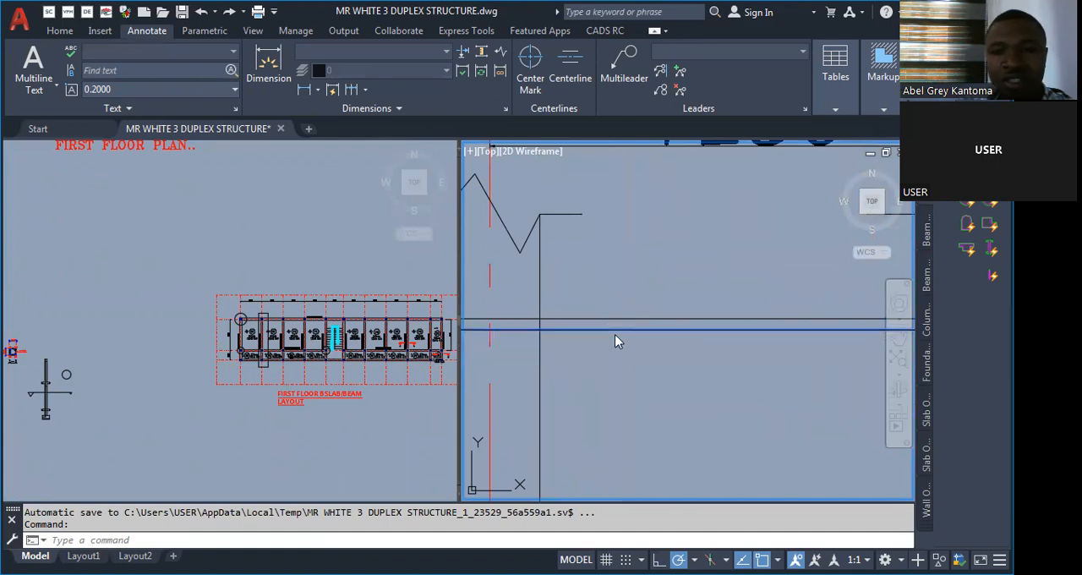
{"action": "right_click", "coordinate": [627, 437]}
{"action": "left_click", "coordinate": [663, 546]}
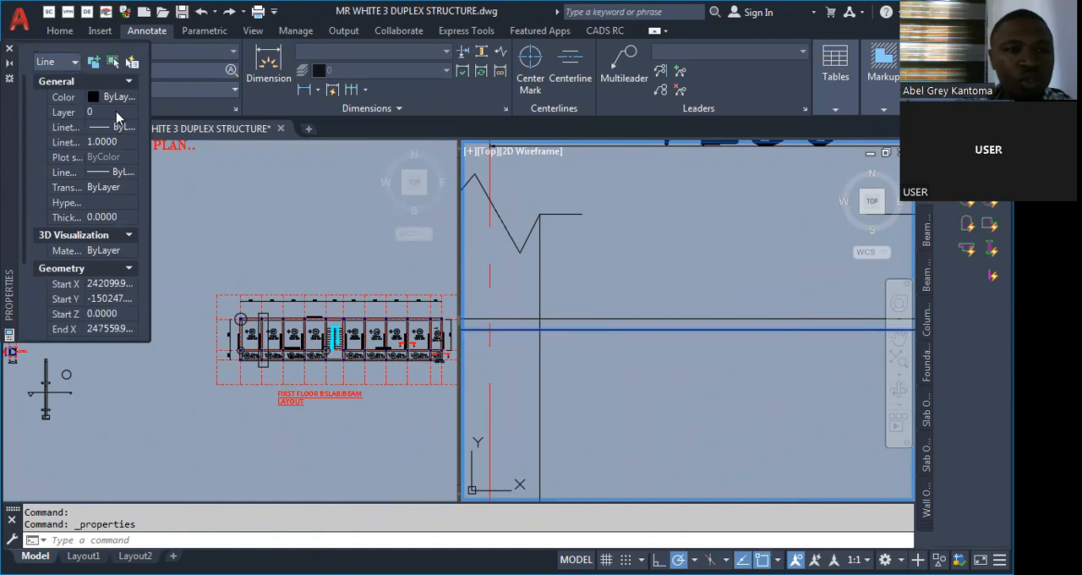
Look through the available linetypes and the linetype scale of the upper reinforcement line.
{"action": "left_click", "coordinate": [119, 127]}
{"action": "left_click", "coordinate": [131, 128]}
{"action": "left_click_drag", "start_coordinate": [132, 180], "coordinate": [132, 263]}
{"action": "left_click_drag", "start_coordinate": [137, 249], "coordinate": [142, 155]}
{"action": "left_click", "coordinate": [132, 128]}
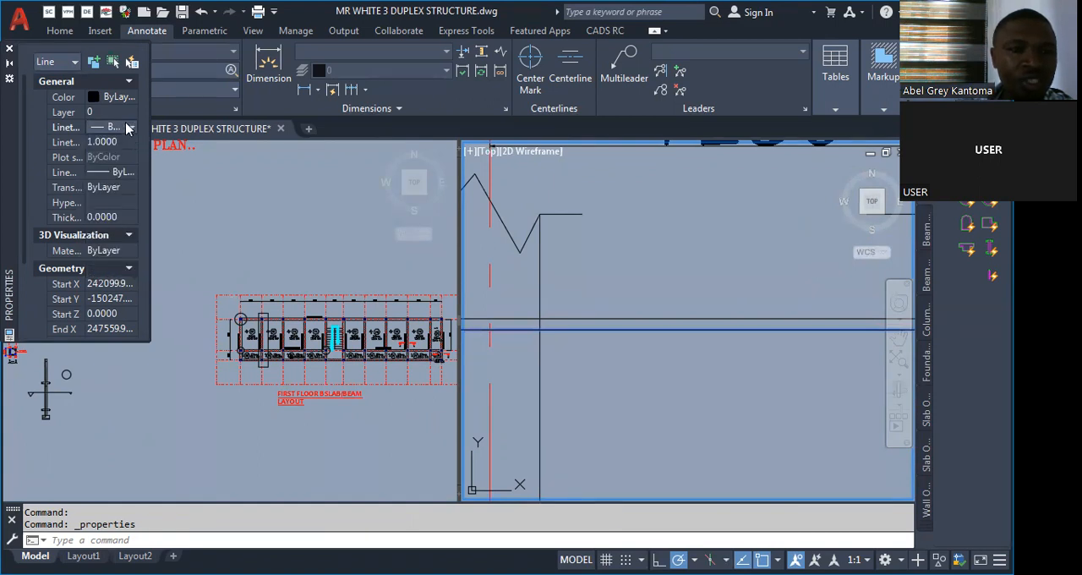
{"action": "left_click", "coordinate": [132, 128]}
{"action": "left_click_drag", "start_coordinate": [134, 198], "coordinate": [155, 151]}
{"action": "left_click", "coordinate": [138, 135]}
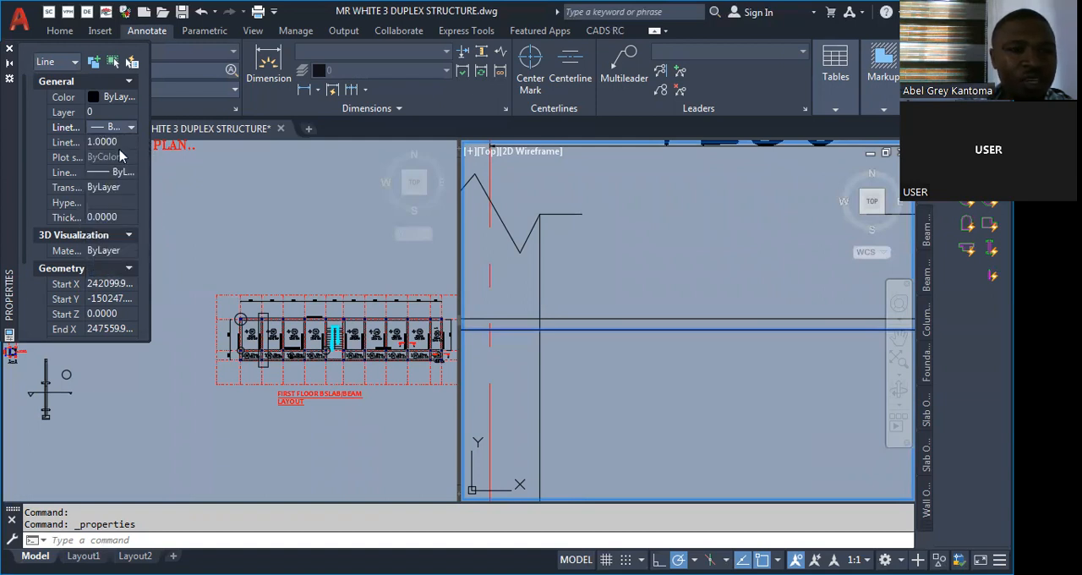
{"action": "left_click", "coordinate": [73, 142]}
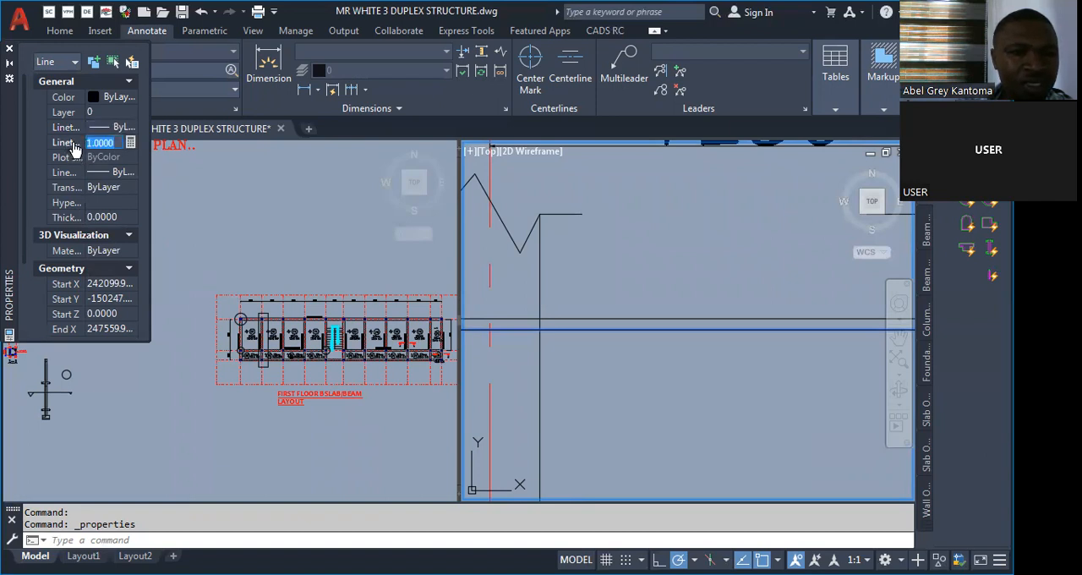
Set the upper reinforcement line's thickness to 50 and deselect it.
{"action": "left_click", "coordinate": [103, 218]}
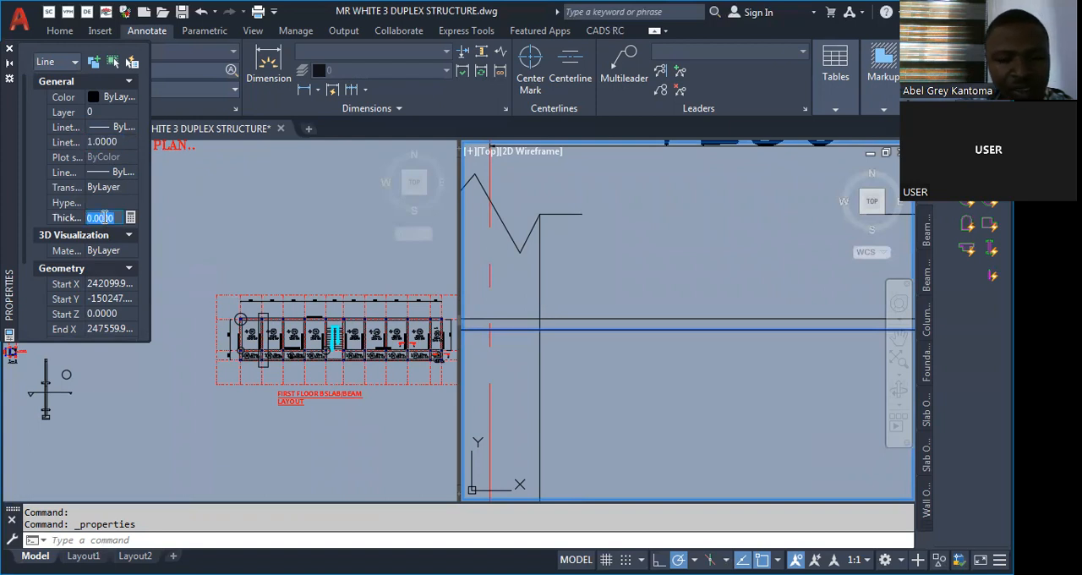
{"action": "type", "text": "50"}
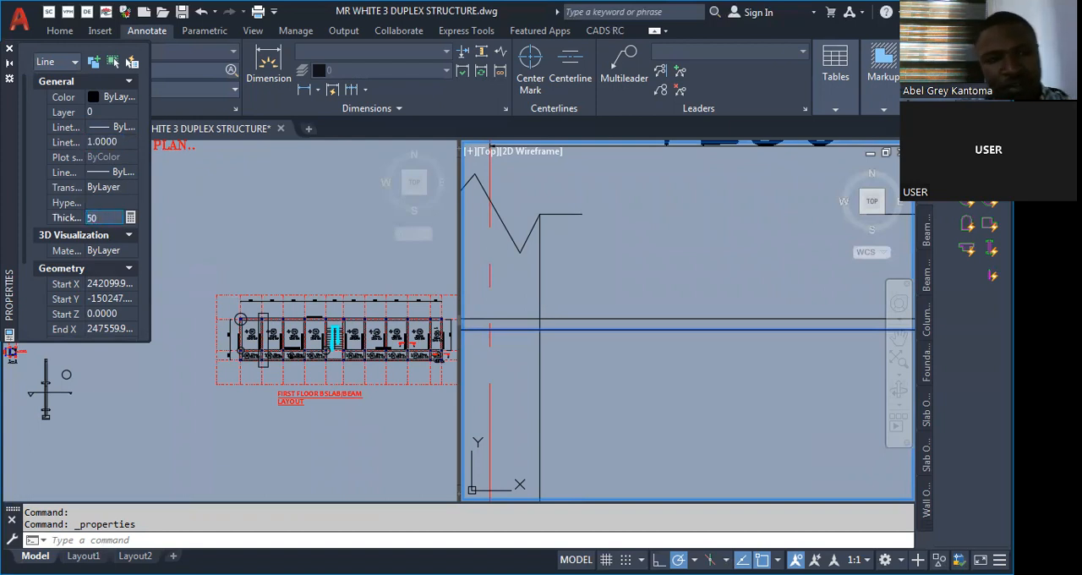
{"action": "left_click", "coordinate": [203, 278]}
{"action": "key", "text": "Escape"}
Reselect the upper reinforcement line, set its thickness to 200 and deselect it.
{"action": "left_click", "coordinate": [663, 333]}
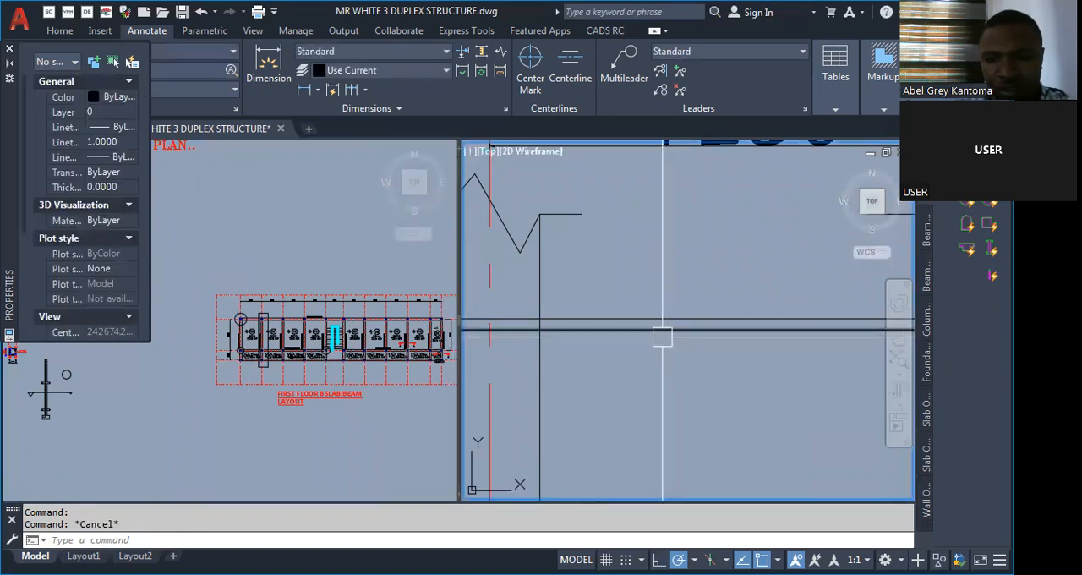
{"action": "left_click", "coordinate": [662, 330]}
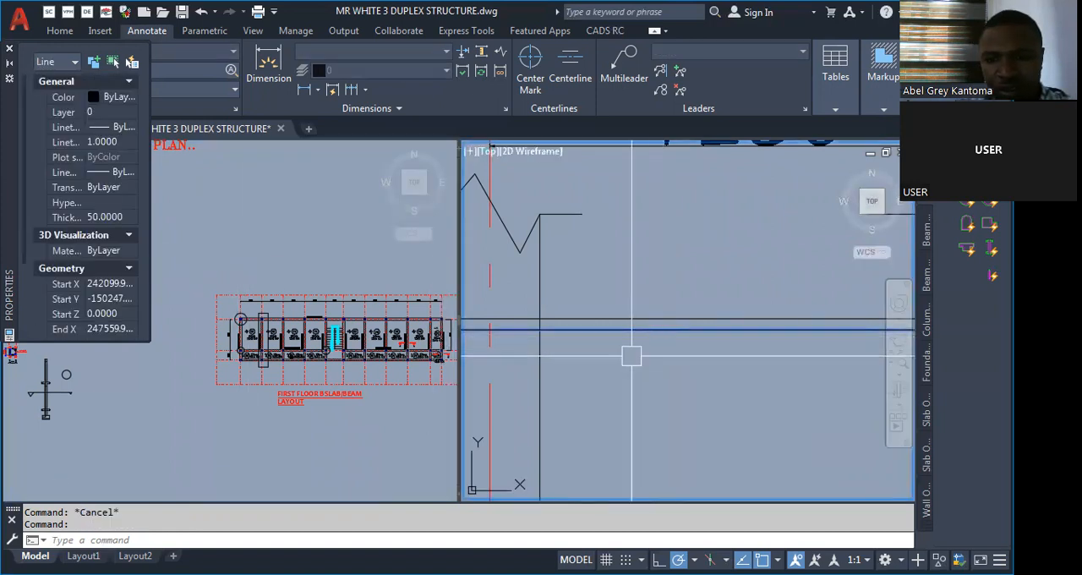
{"action": "left_click", "coordinate": [111, 217]}
{"action": "type", "text": "200"}
{"action": "key", "text": "Return"}
{"action": "left_click", "coordinate": [298, 254]}
{"action": "key", "text": "Escape"}
{"action": "left_click", "coordinate": [672, 355]}
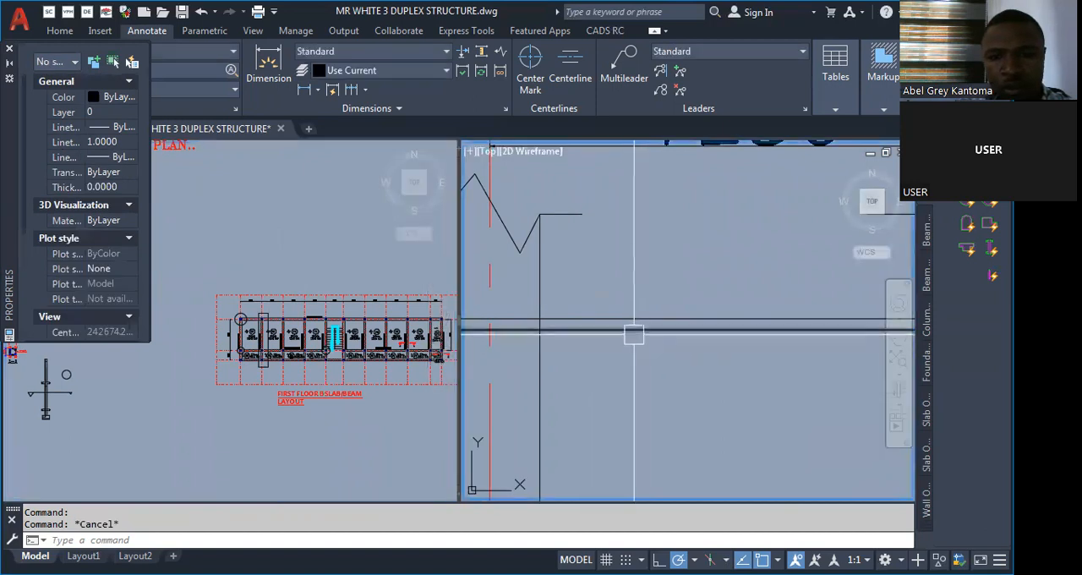
Set the current linetype scale to 50 with nothing selected, and check the upper reinforcement line's properties.
{"action": "left_click", "coordinate": [106, 142]}
{"action": "type", "text": "1"}
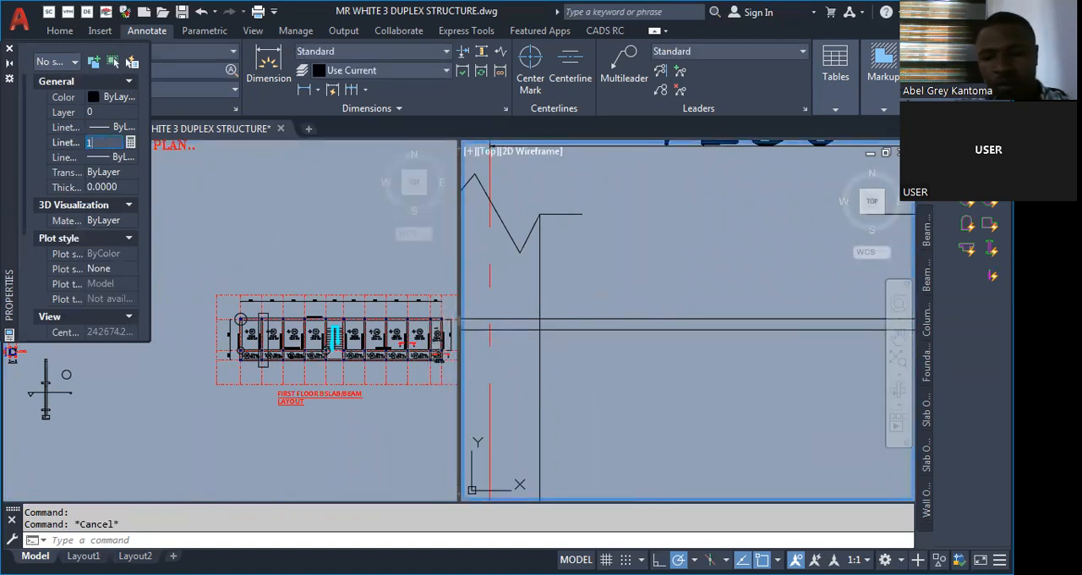
{"action": "key", "text": "BackSpace"}
{"action": "type", "text": "50"}
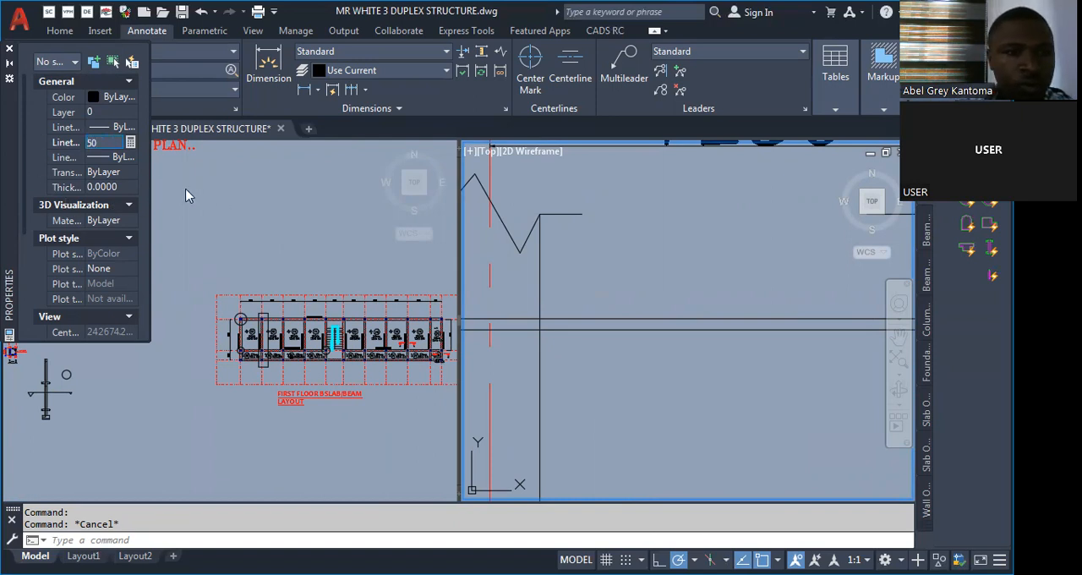
{"action": "left_click", "coordinate": [604, 331]}
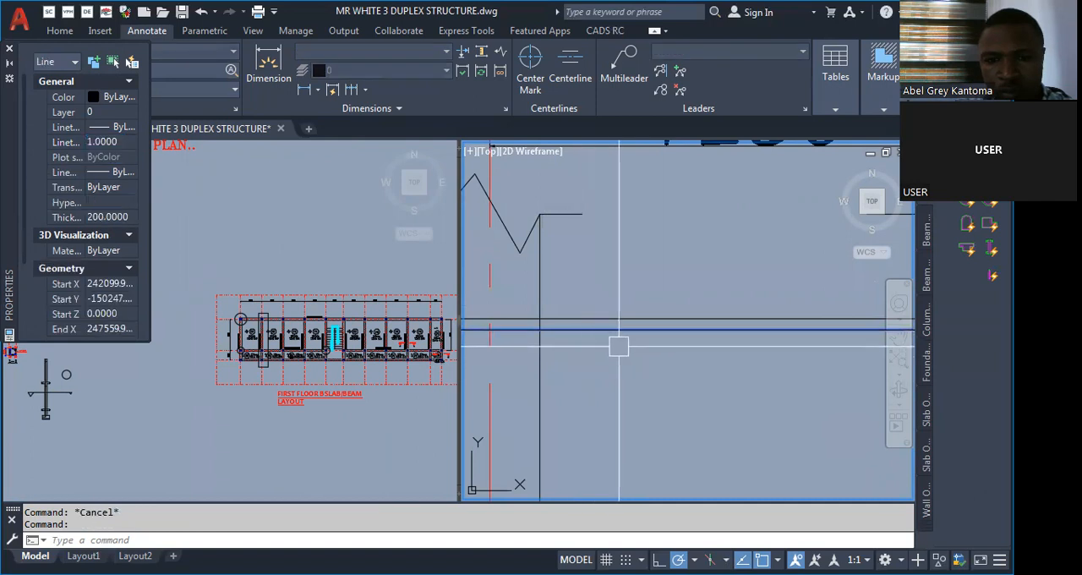
{"action": "key", "text": "Escape"}
Try to draw a polyline with a starting width of 20 from the upper reinforcement line's end at the first column.
{"action": "scroll", "coordinate": [669, 340], "scroll_direction": "down", "scroll_amount": 5}
{"action": "scroll", "coordinate": [502, 322], "scroll_direction": "up", "scroll_amount": 6}
{"action": "scroll", "coordinate": [519, 404], "scroll_direction": "up", "scroll_amount": 6}
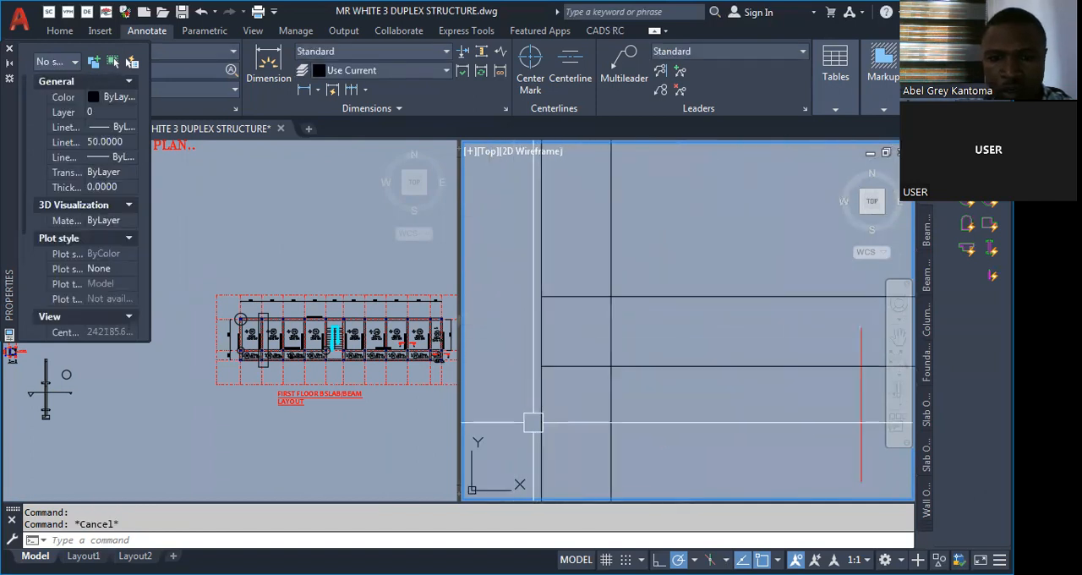
{"action": "type", "text": "PL"}
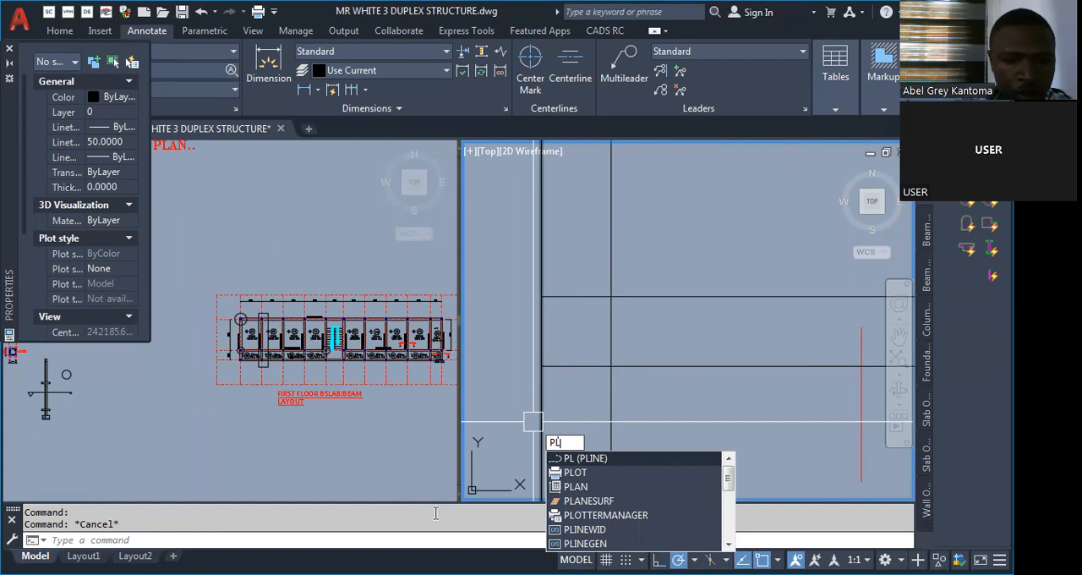
{"action": "key", "text": "Return"}
{"action": "left_click", "coordinate": [541, 366]}
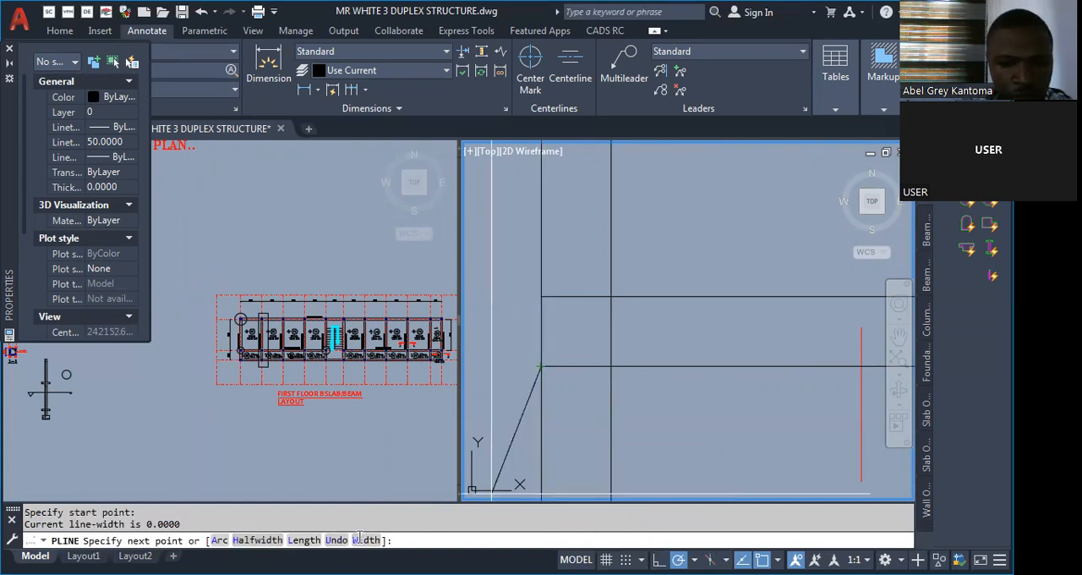
{"action": "left_click", "coordinate": [366, 540]}
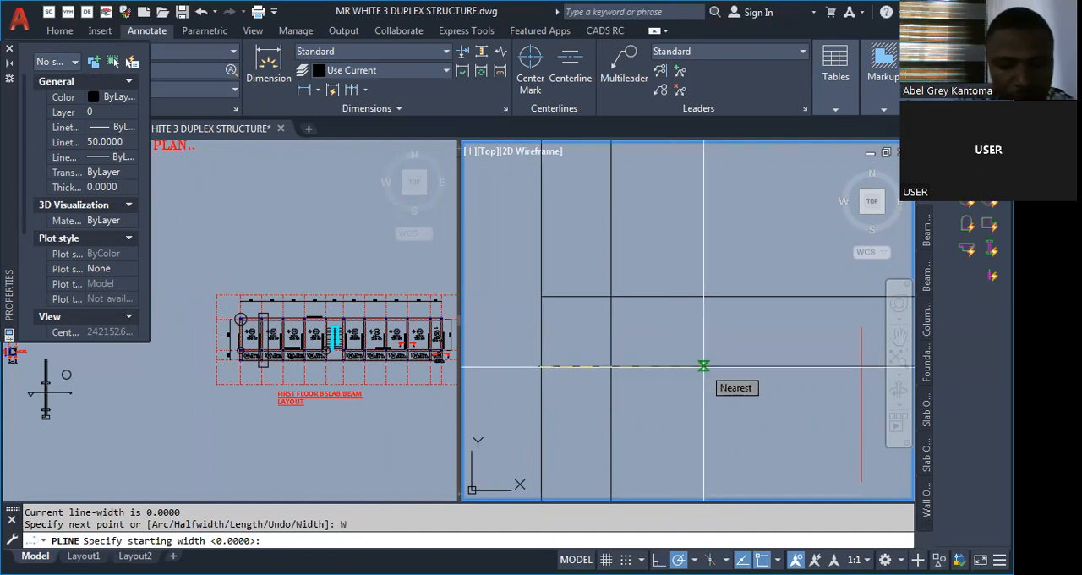
{"action": "type", "text": "20"}
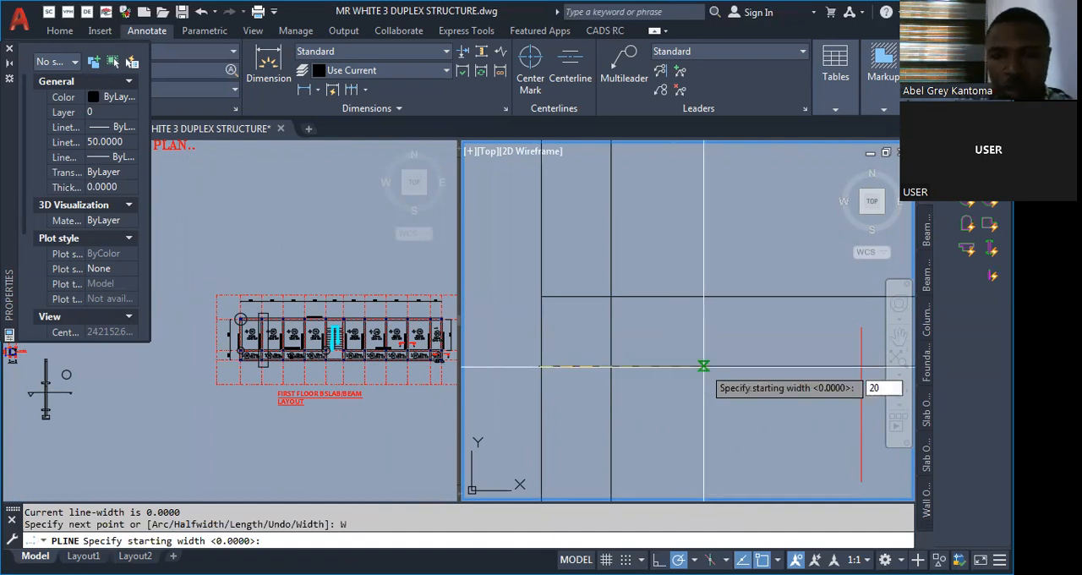
{"action": "key", "text": "Return"}
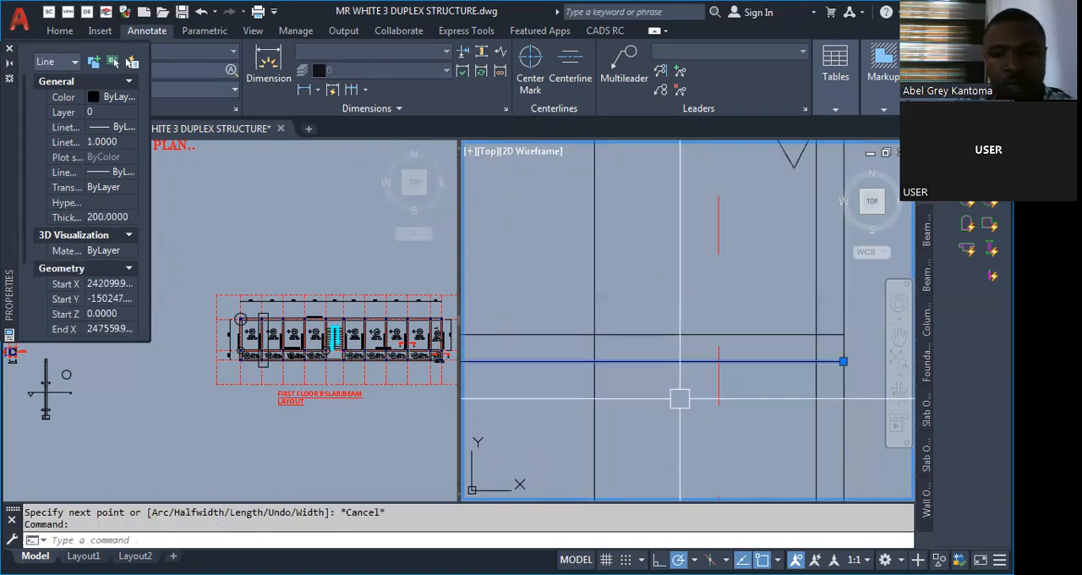
{"action": "type", "text": "W"}
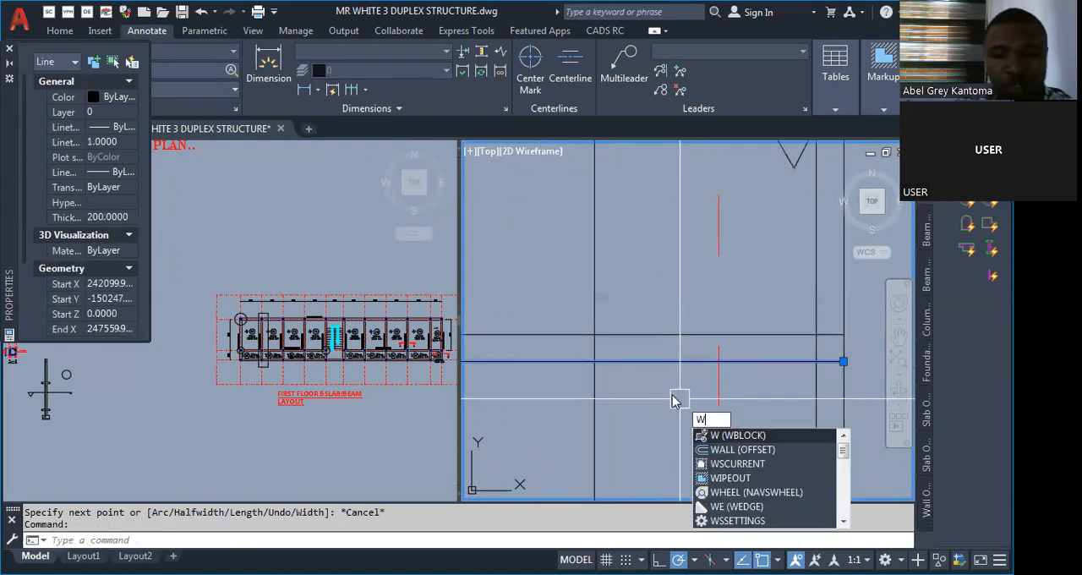
{"action": "key", "text": "Escape"}
Try erasing the object beneath the upper reinforcement line near the third column, and undo the erasure.
{"action": "type", "text": "E"}
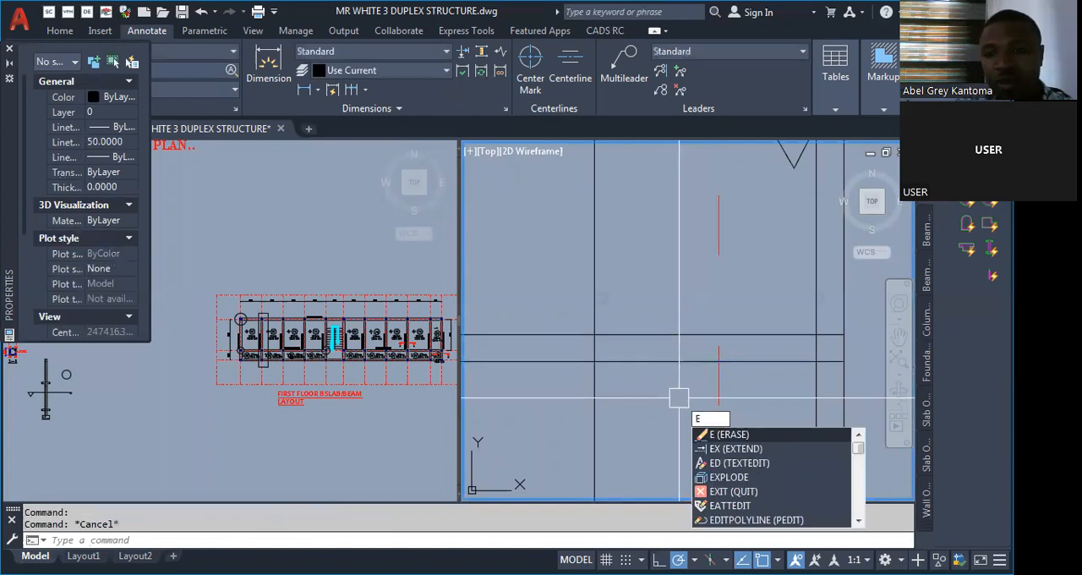
{"action": "key", "text": "Return"}
{"action": "left_click", "coordinate": [682, 398]}
{"action": "key", "text": "Return"}
{"action": "key", "text": "ctrl+z"}
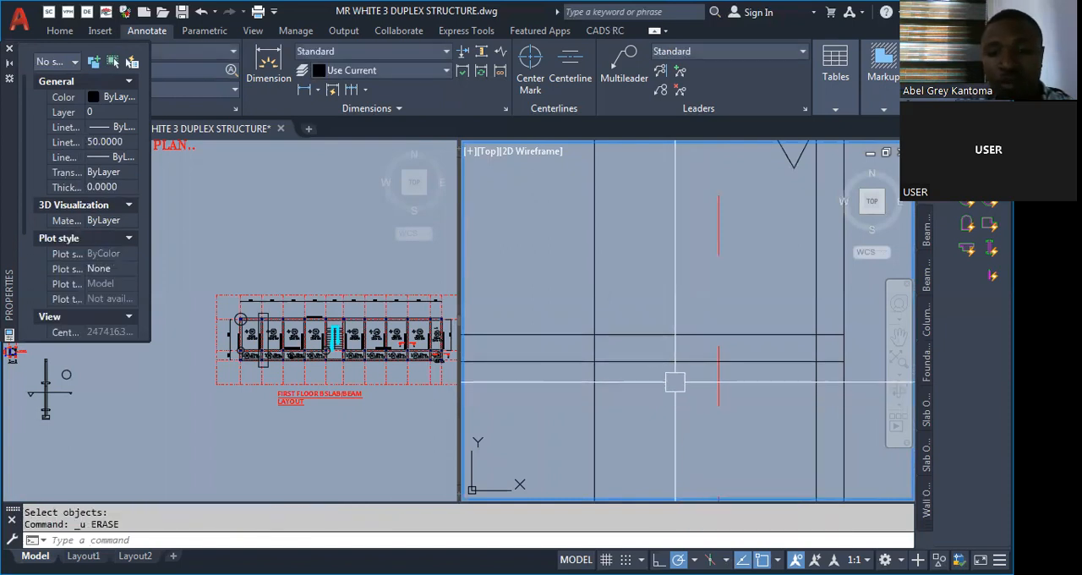
Try a polyline with starting and ending widths of 100 from the upper reinforcement line's end at the first column.
{"action": "scroll", "coordinate": [676, 383], "scroll_direction": "down", "scroll_amount": 14}
{"action": "scroll", "coordinate": [475, 392], "scroll_direction": "up", "scroll_amount": 8}
{"action": "type", "text": "PL"}
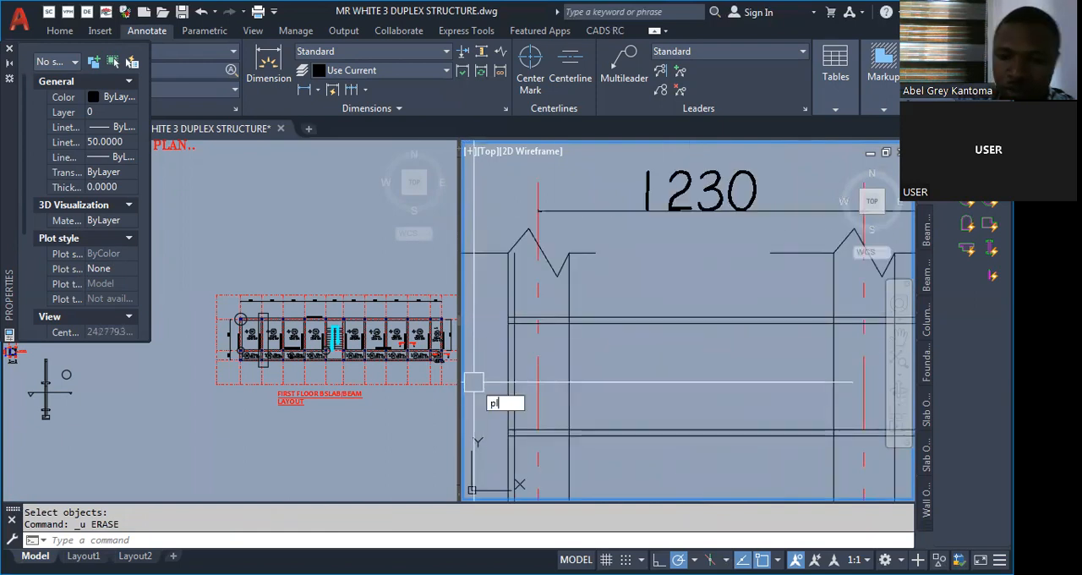
{"action": "key", "text": "Return"}
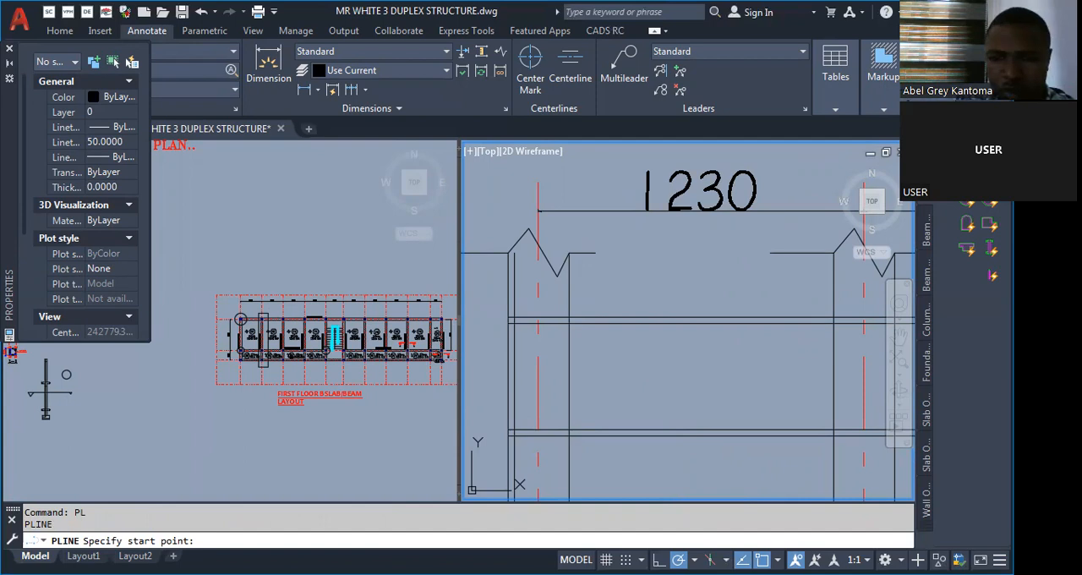
{"action": "left_click", "coordinate": [649, 364]}
{"action": "type", "text": "w"}
{"action": "key", "text": "Return"}
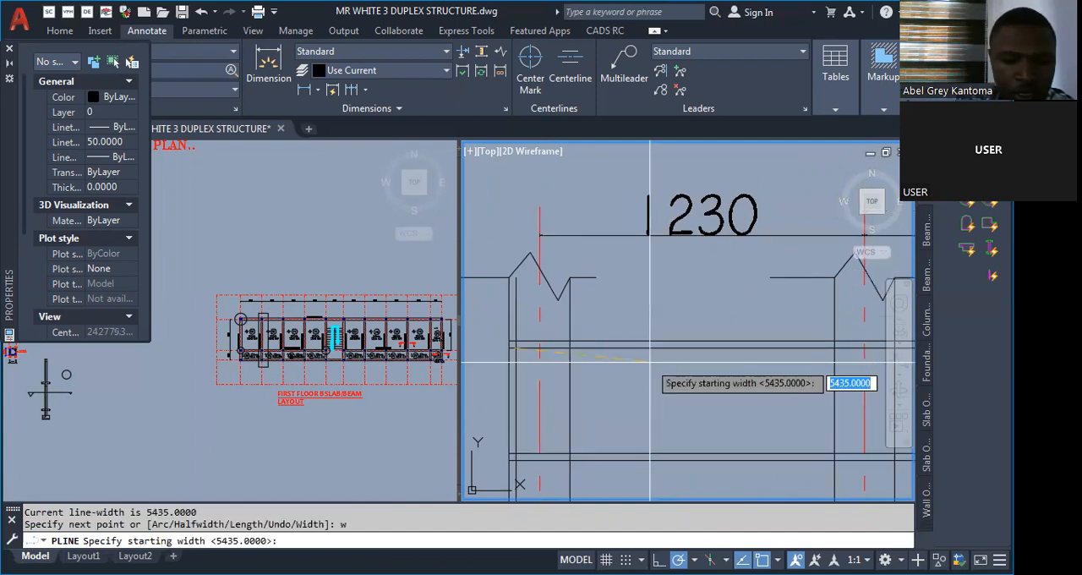
{"action": "type", "text": "100"}
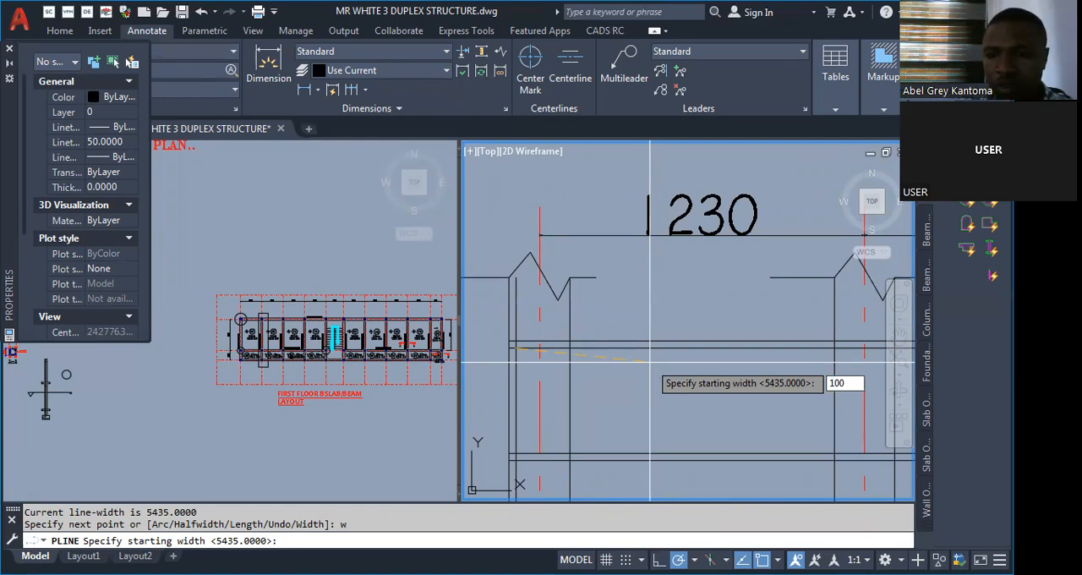
{"action": "key", "text": "Return"}
{"action": "scroll", "coordinate": [650, 362], "scroll_direction": "down", "scroll_amount": 6}
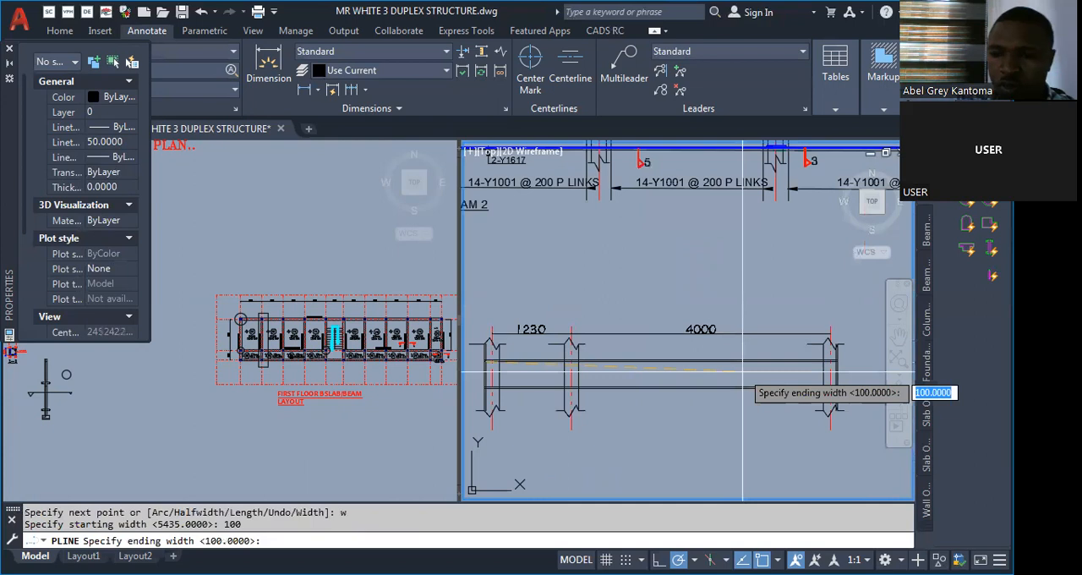
{"action": "key", "text": "Return"}
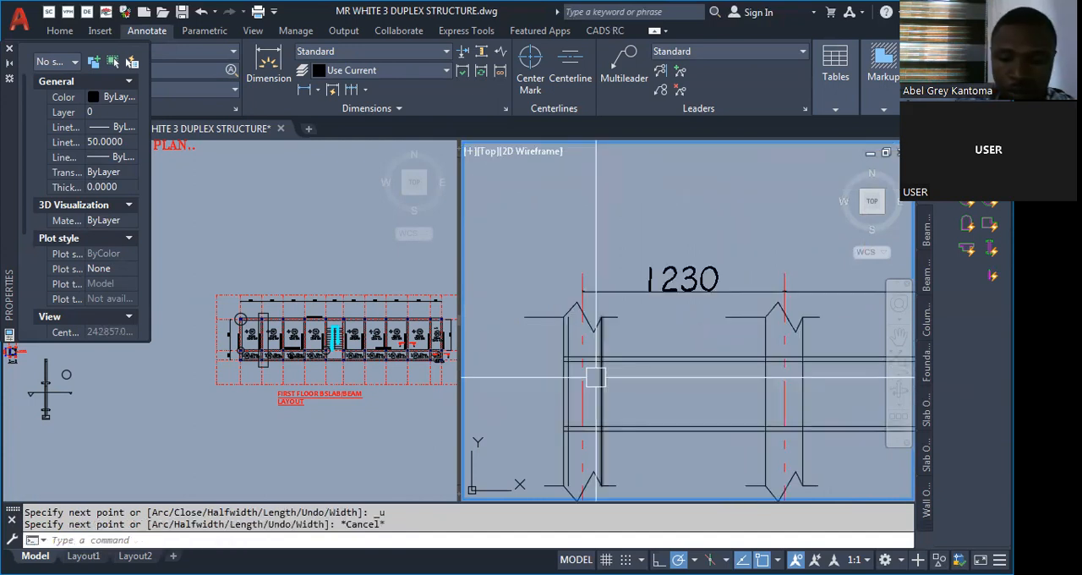
Draw a polyline with starting and ending widths of 30 along the upper reinforcement line, from its end at the first column.
{"action": "type", "text": "pl"}
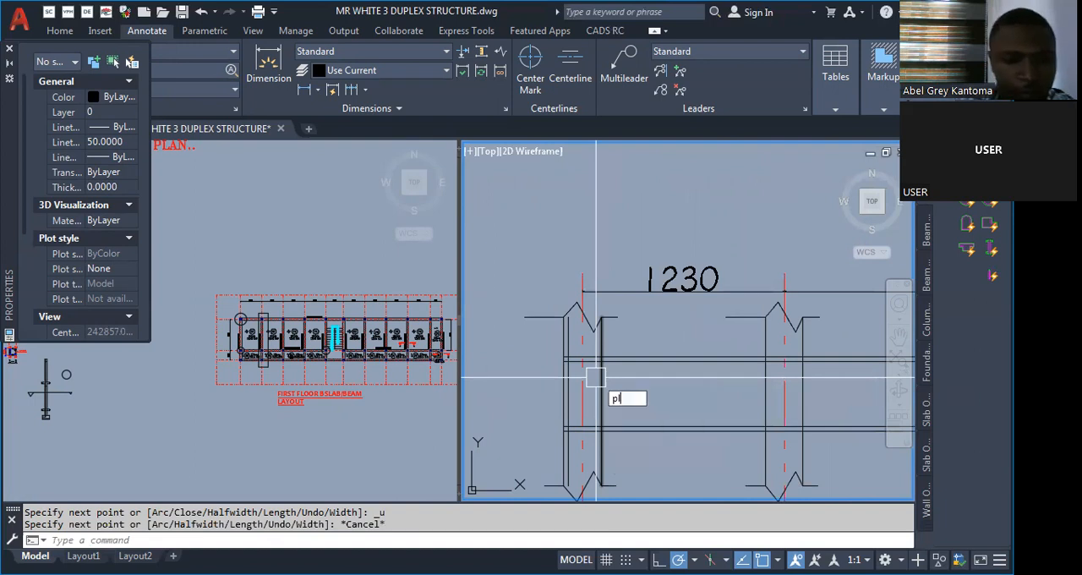
{"action": "key", "text": "Return"}
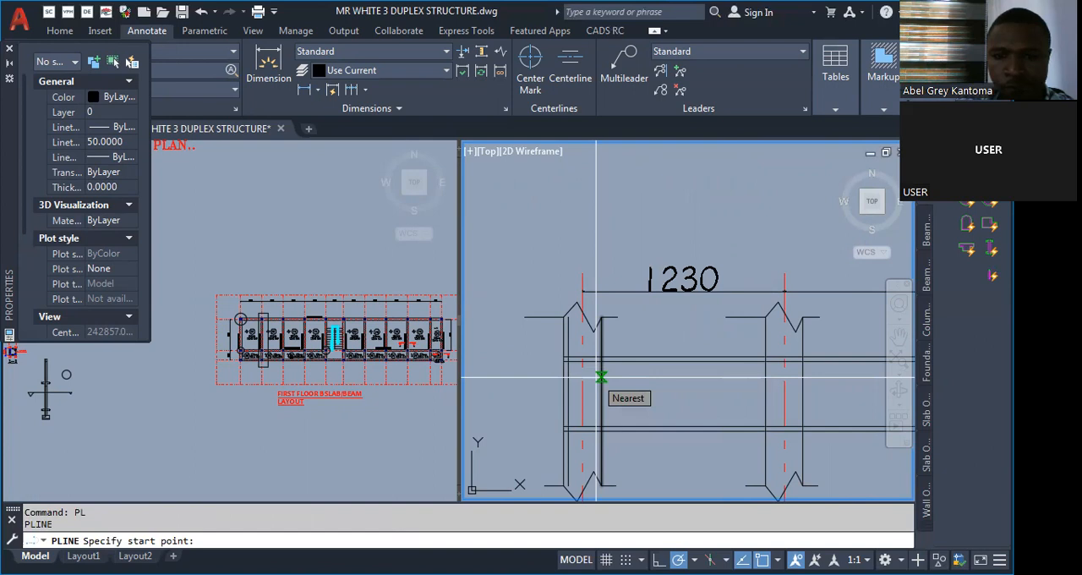
{"action": "left_click", "coordinate": [600, 377]}
{"action": "scroll", "coordinate": [703, 380], "scroll_direction": "up", "scroll_amount": 3}
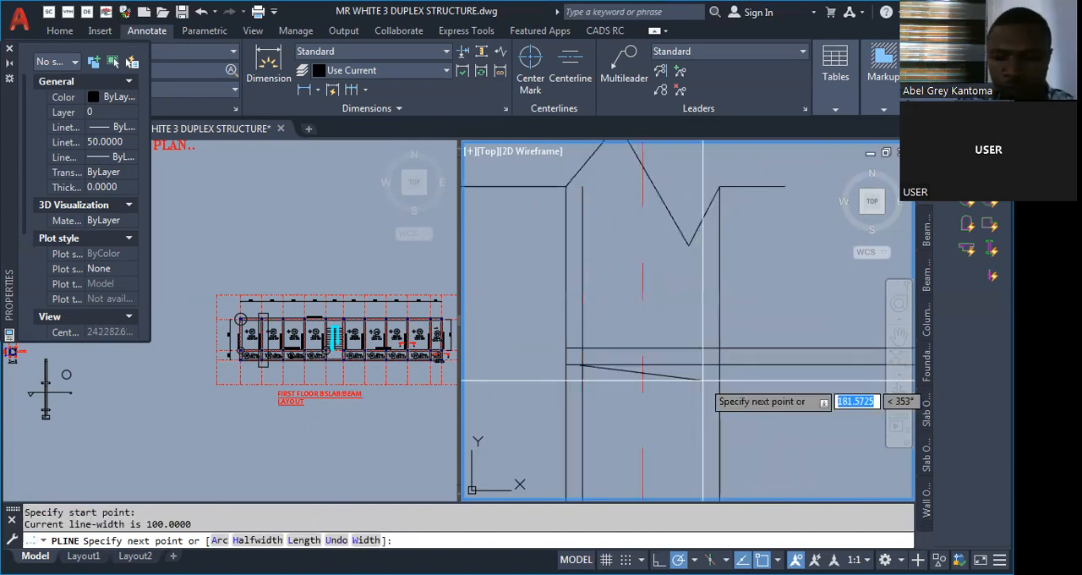
{"action": "type", "text": "w"}
{"action": "key", "text": "Return"}
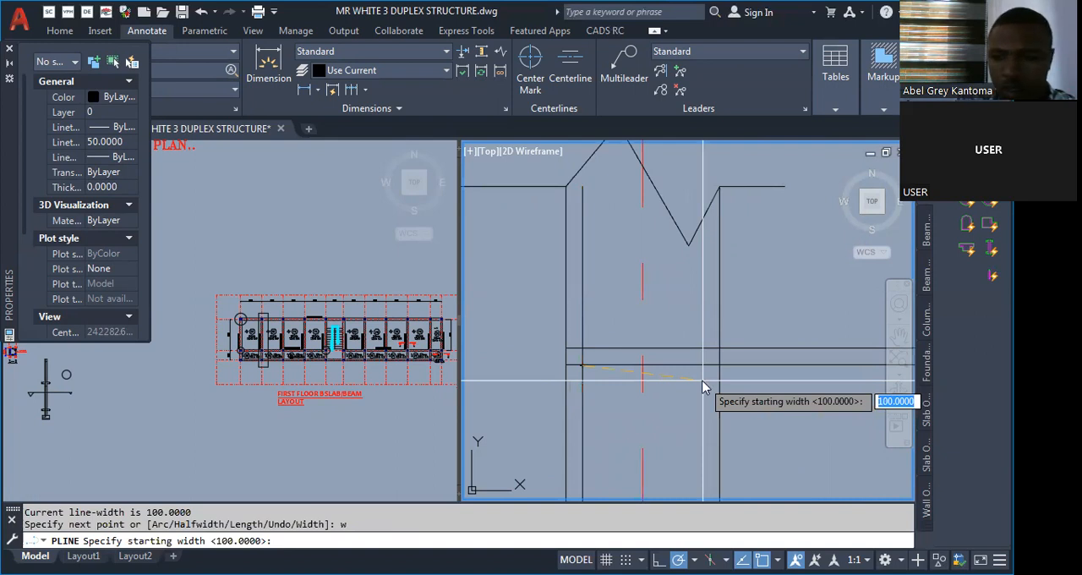
{"action": "type", "text": "30"}
{"action": "key", "text": "Return"}
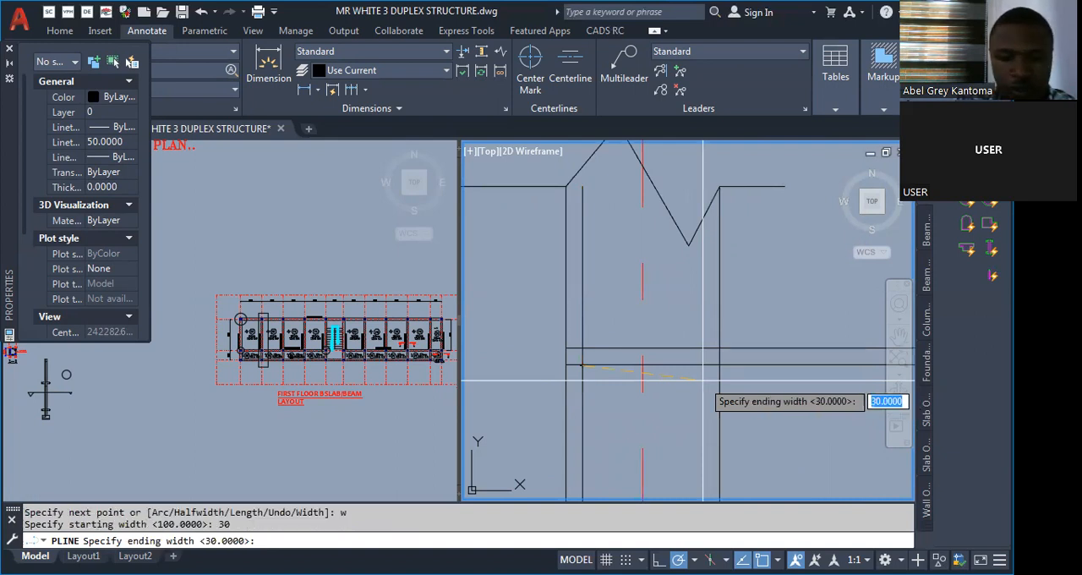
{"action": "key", "text": "Return"}
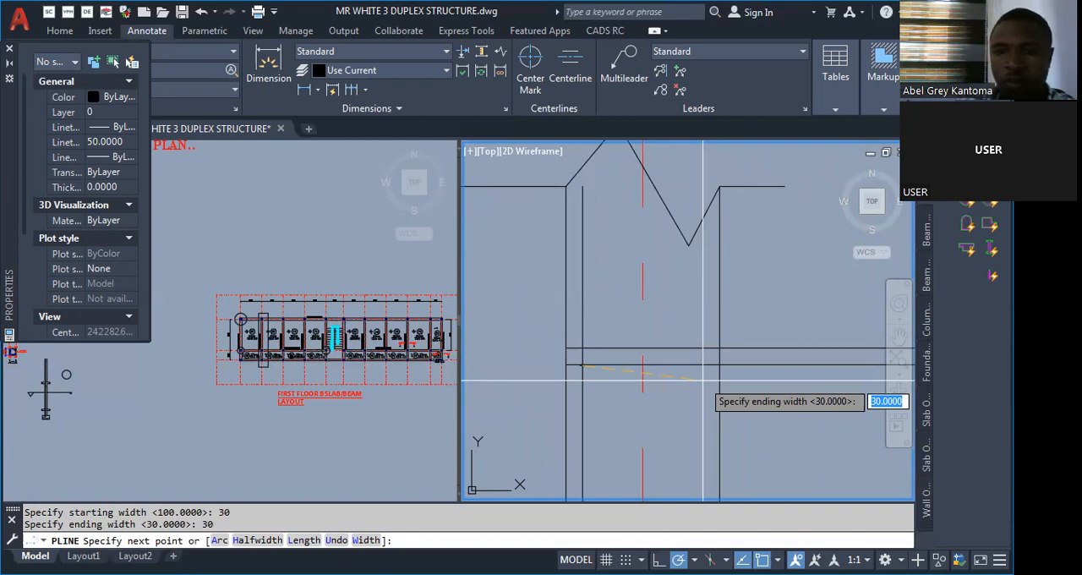
{"action": "key", "text": "Escape"}
{"action": "scroll", "coordinate": [706, 372], "scroll_direction": "down", "scroll_amount": 2}
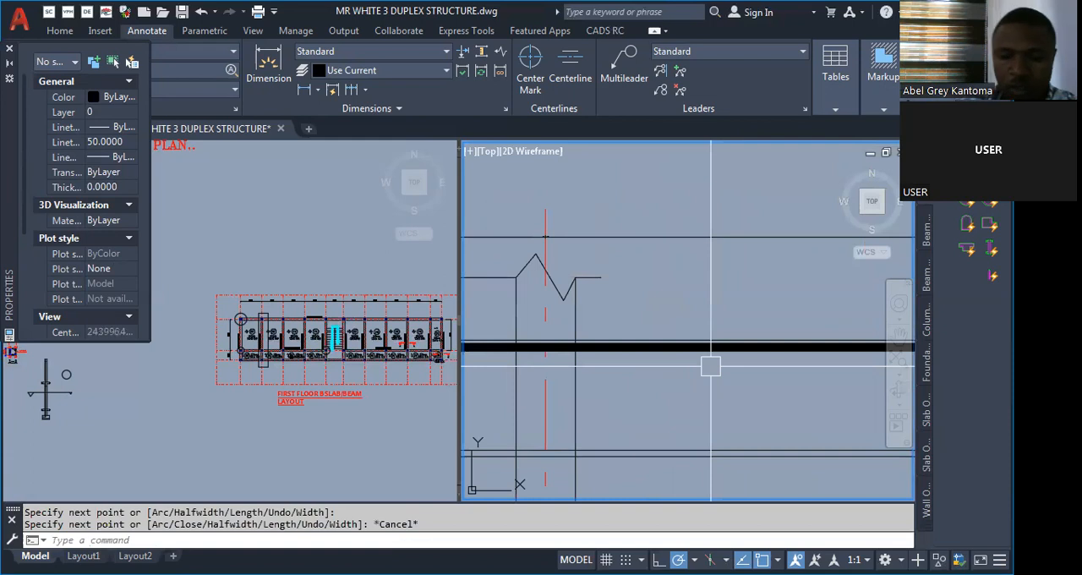
Try matching properties and erasing the lower reinforcement line at the first column, and undo the erasure.
{"action": "type", "text": "Ma"}
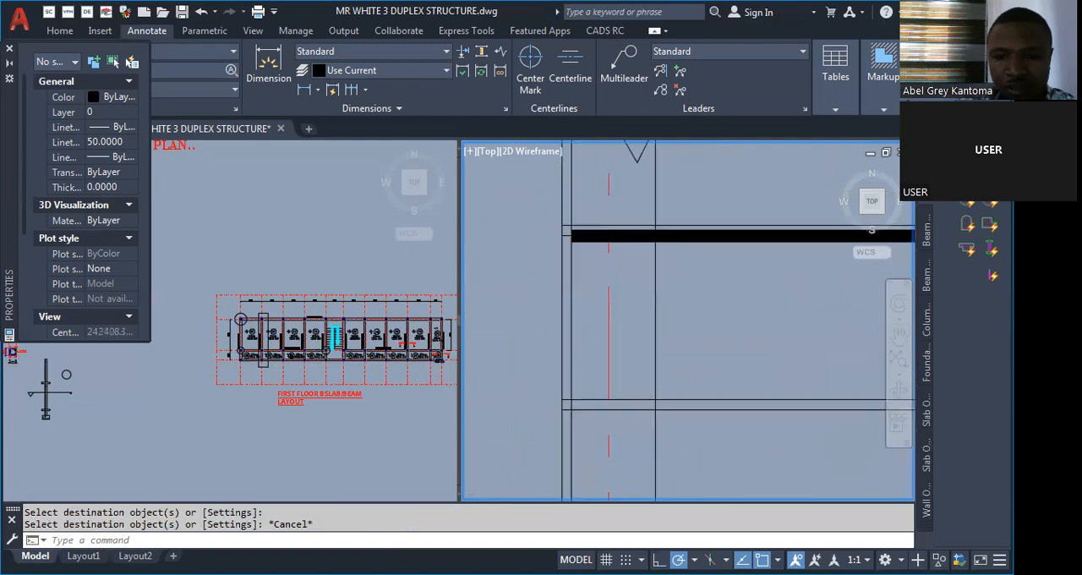
{"action": "scroll", "coordinate": [606, 404], "scroll_direction": "up", "scroll_amount": 2}
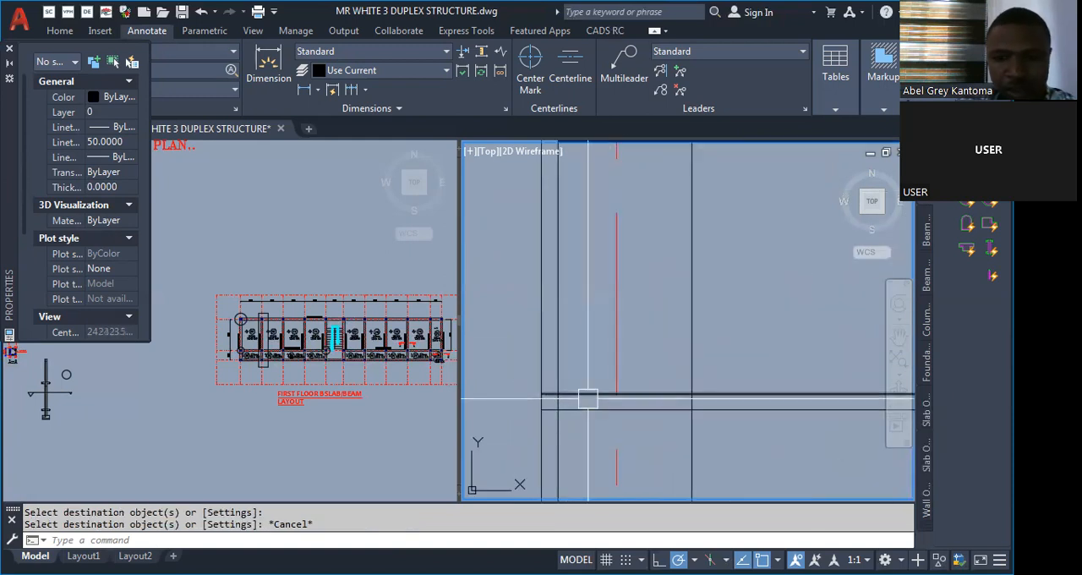
{"action": "type", "text": "e"}
{"action": "key", "text": "space"}
{"action": "left_click", "coordinate": [589, 399]}
{"action": "key", "text": "space"}
{"action": "key", "text": "ctrl+z"}
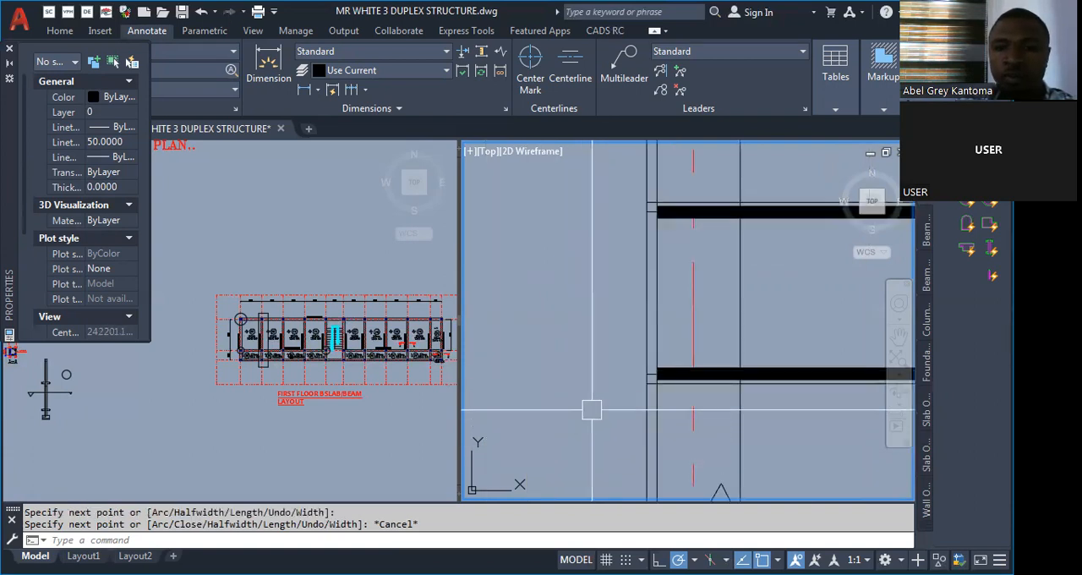
Examine the ends of the thick upper and lower reinforcement bars at the first and third columns.
{"action": "scroll", "coordinate": [483, 350], "scroll_direction": "down", "scroll_amount": 10}
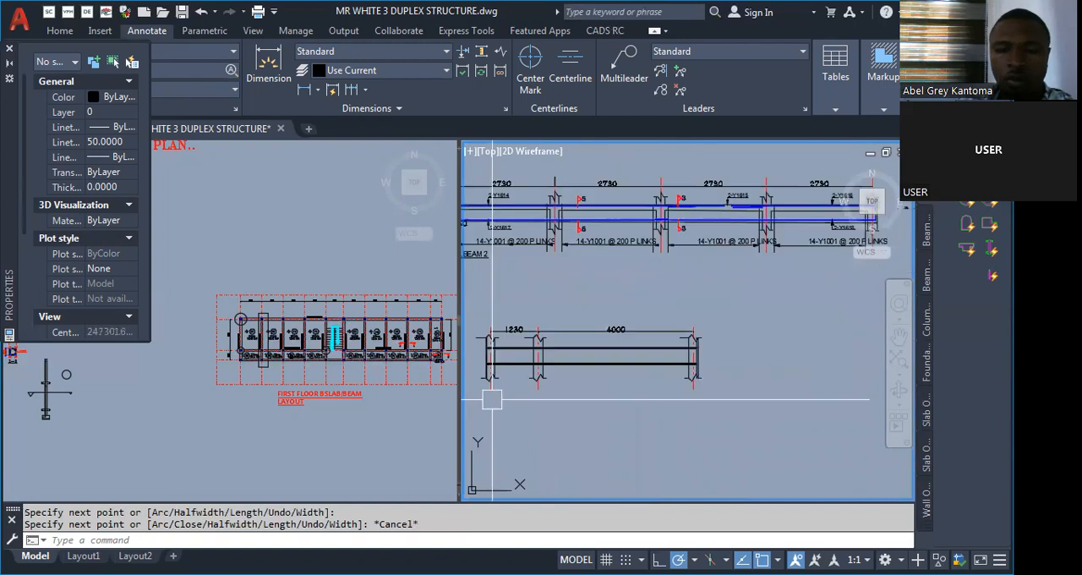
{"action": "scroll", "coordinate": [491, 397], "scroll_direction": "up", "scroll_amount": 4}
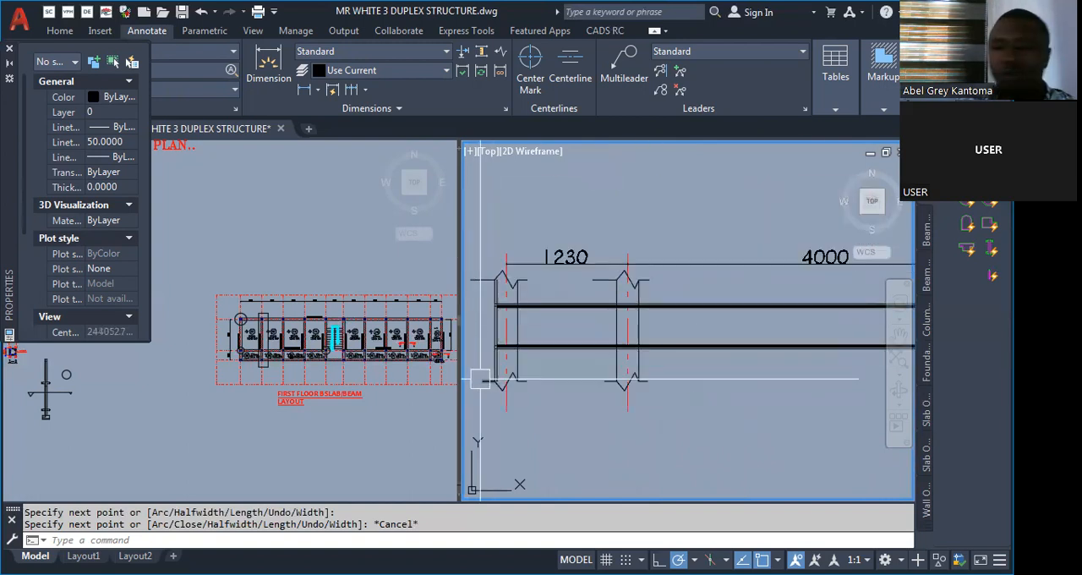
{"action": "scroll", "coordinate": [479, 379], "scroll_direction": "up", "scroll_amount": 5}
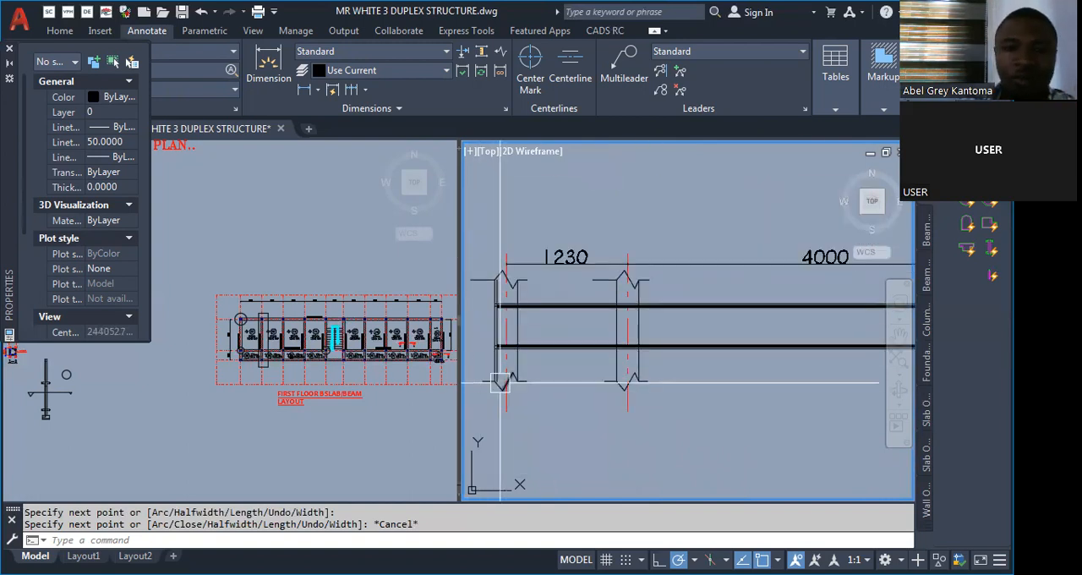
{"action": "scroll", "coordinate": [492, 293], "scroll_direction": "up", "scroll_amount": 2}
{"action": "scroll", "coordinate": [543, 320], "scroll_direction": "down", "scroll_amount": 4}
{"action": "scroll", "coordinate": [512, 334], "scroll_direction": "up", "scroll_amount": 2}
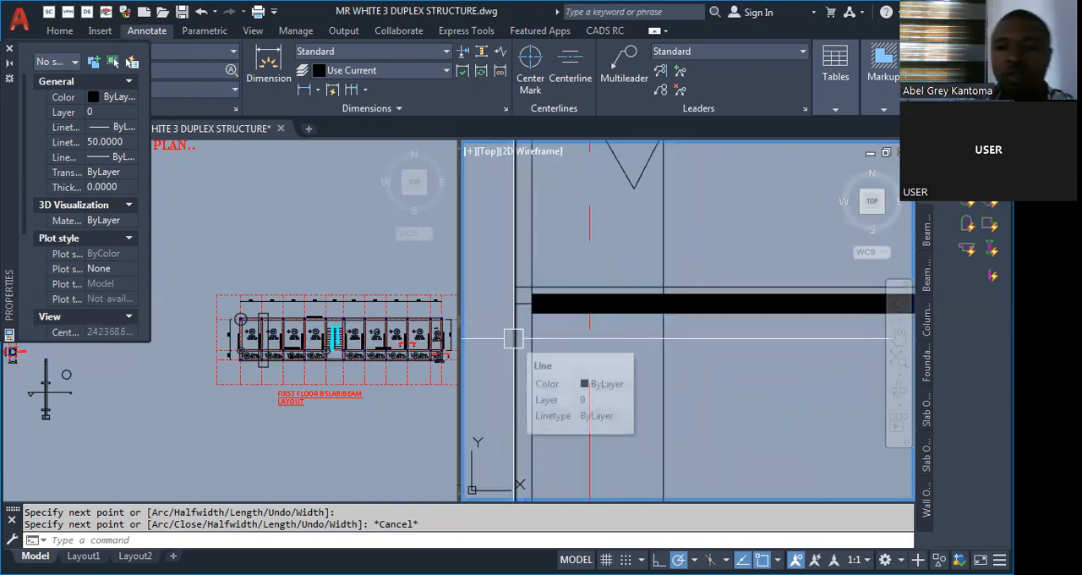
{"action": "scroll", "coordinate": [514, 339], "scroll_direction": "down", "scroll_amount": 6}
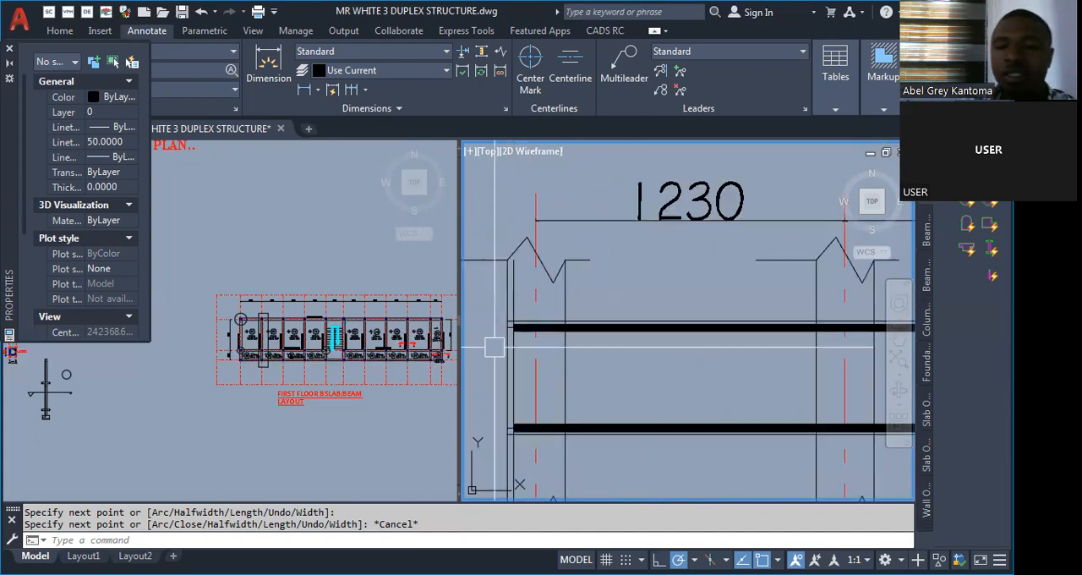
{"action": "scroll", "coordinate": [829, 369], "scroll_direction": "up", "scroll_amount": 5}
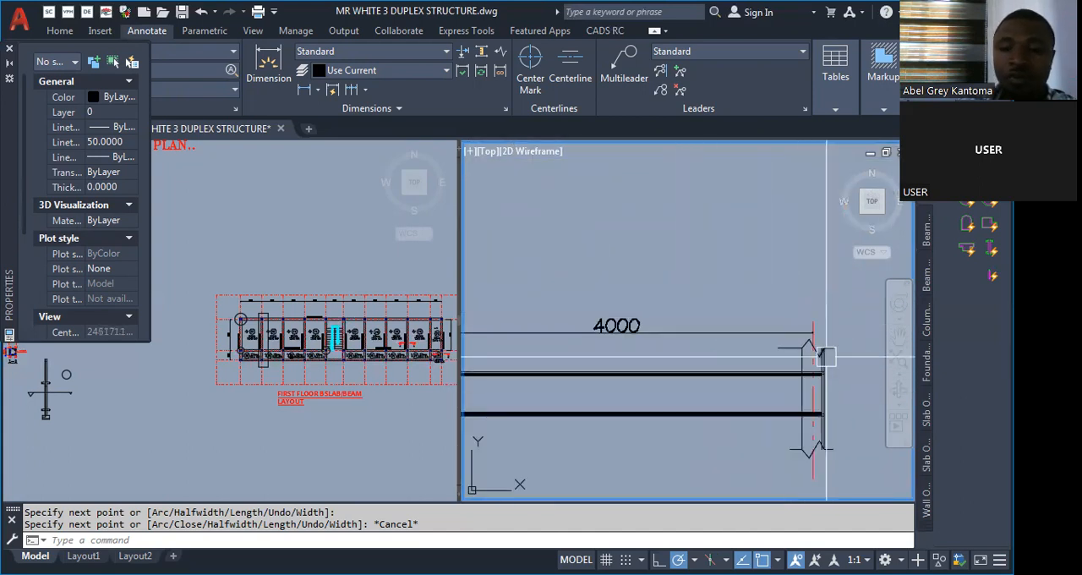
{"action": "scroll", "coordinate": [812, 421], "scroll_direction": "up", "scroll_amount": 2}
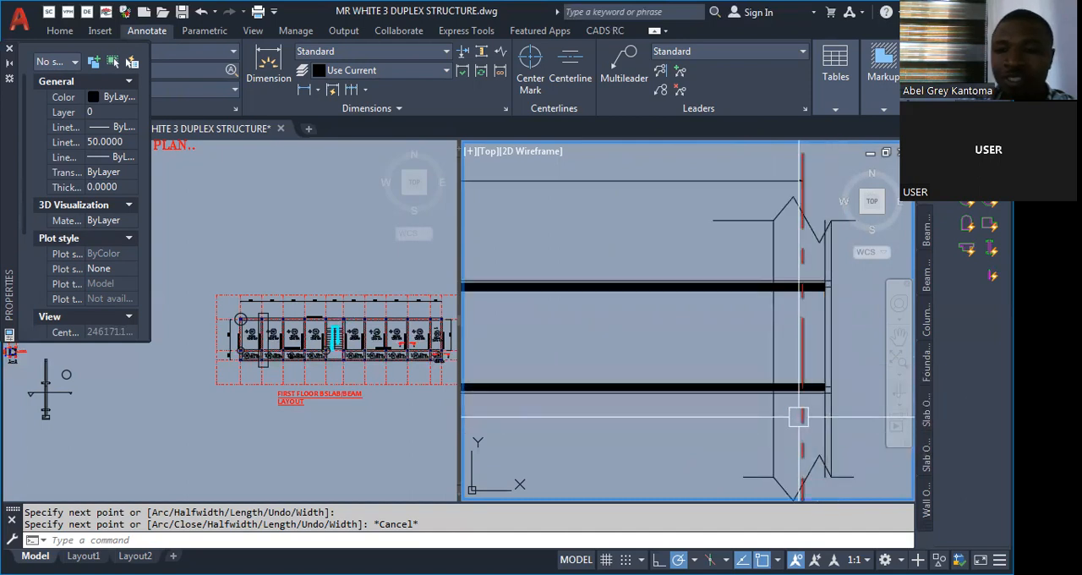
{"action": "scroll", "coordinate": [829, 369], "scroll_direction": "down", "scroll_amount": 4}
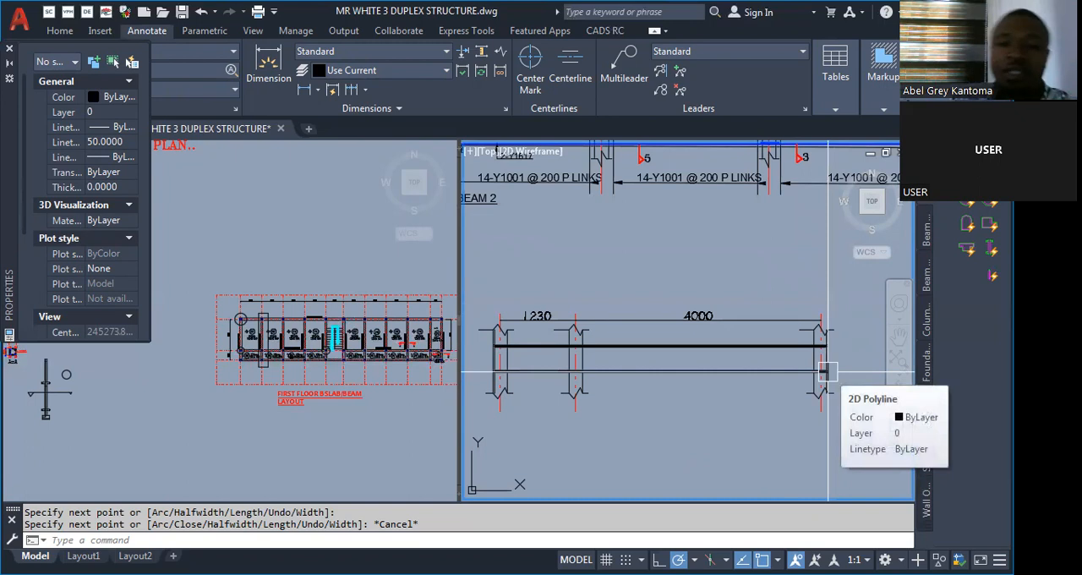
{"action": "scroll", "coordinate": [482, 314], "scroll_direction": "up", "scroll_amount": 4}
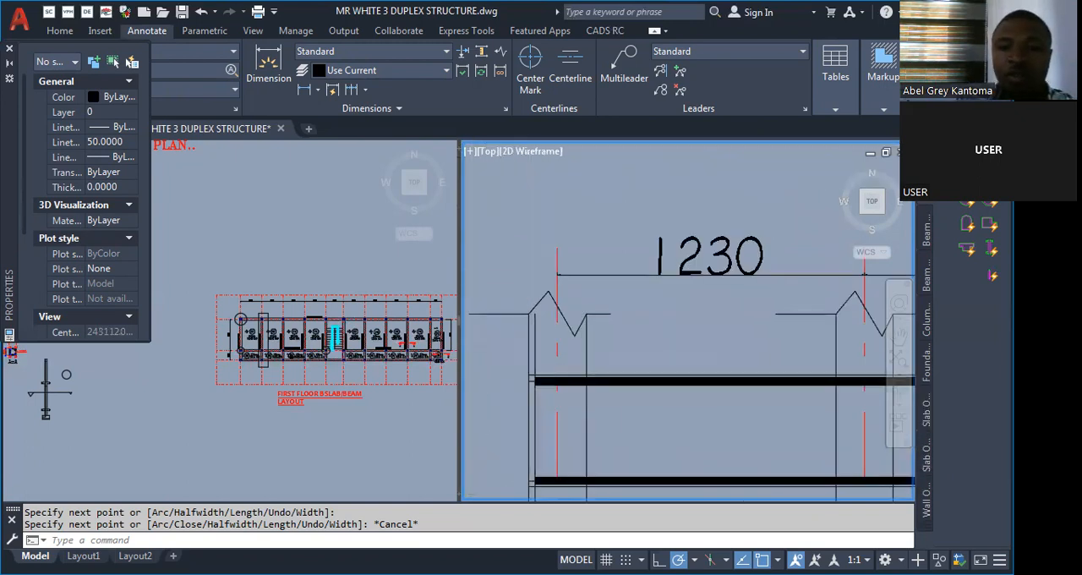
{"action": "scroll", "coordinate": [531, 387], "scroll_direction": "up", "scroll_amount": 4}
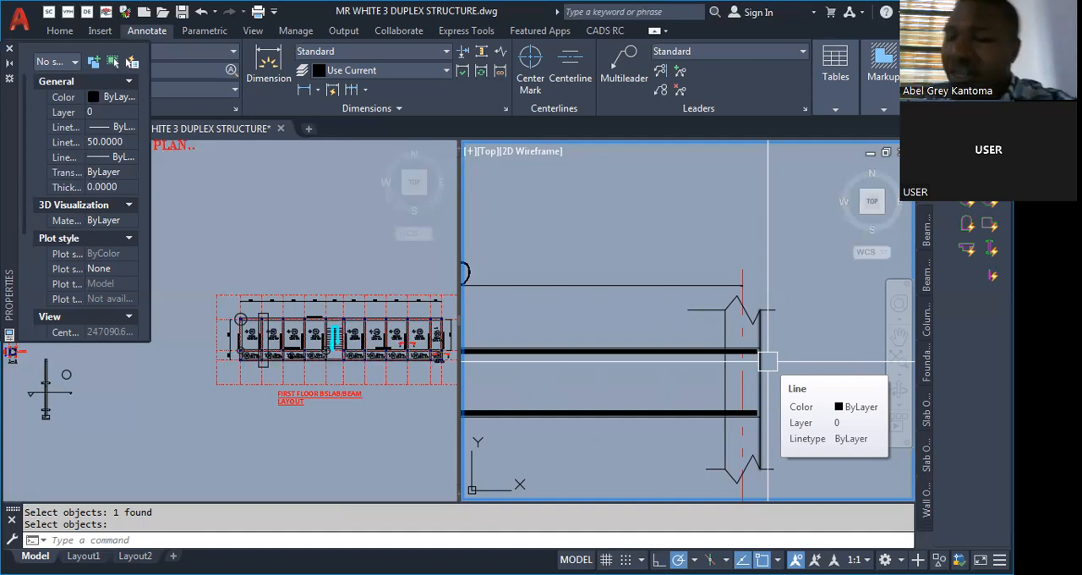
Inspect the third column's edge lines above the upper reinforcement bar, checking the outer edge's properties.
{"action": "scroll", "coordinate": [767, 362], "scroll_direction": "up", "scroll_amount": 5}
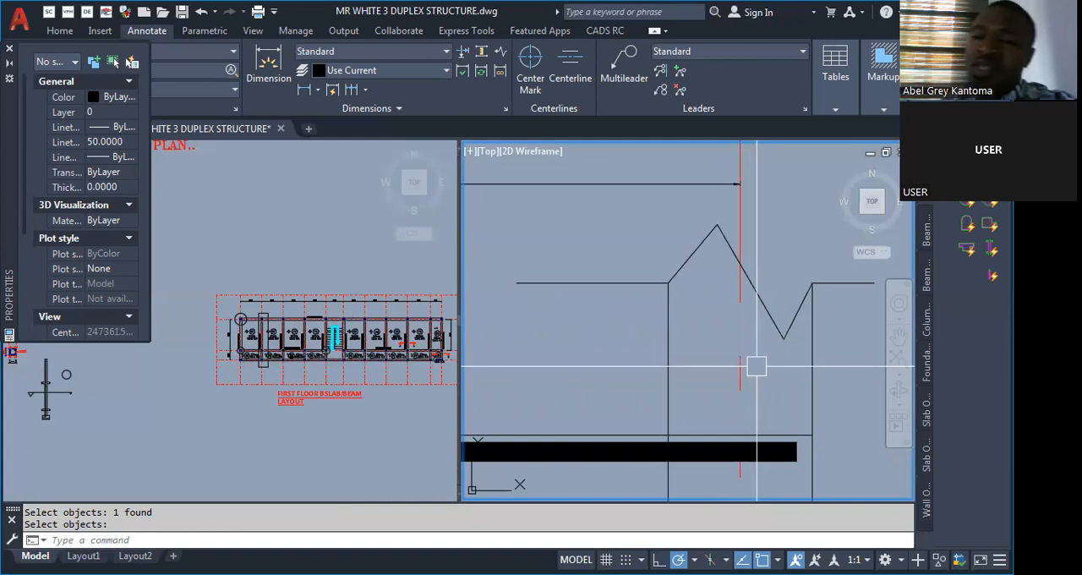
{"action": "scroll", "coordinate": [756, 345], "scroll_direction": "down", "scroll_amount": 4}
{"action": "scroll", "coordinate": [706, 384], "scroll_direction": "up", "scroll_amount": 4}
{"action": "scroll", "coordinate": [697, 386], "scroll_direction": "down", "scroll_amount": 2}
{"action": "scroll", "coordinate": [700, 384], "scroll_direction": "down", "scroll_amount": 2}
{"action": "scroll", "coordinate": [764, 343], "scroll_direction": "up", "scroll_amount": 2}
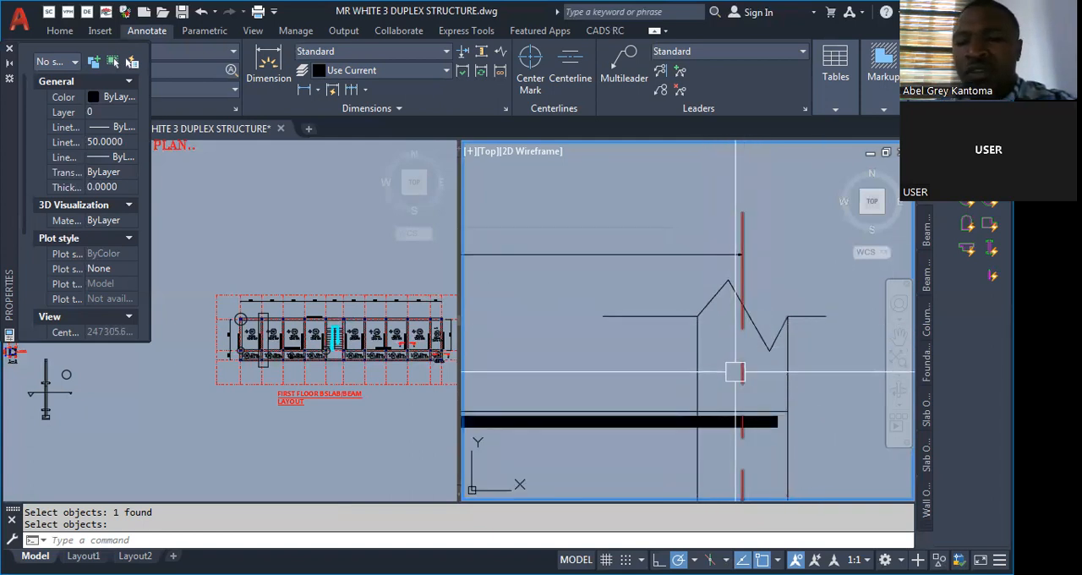
{"action": "left_click", "coordinate": [698, 373]}
{"action": "key", "text": "Escape"}
{"action": "left_click", "coordinate": [789, 369]}
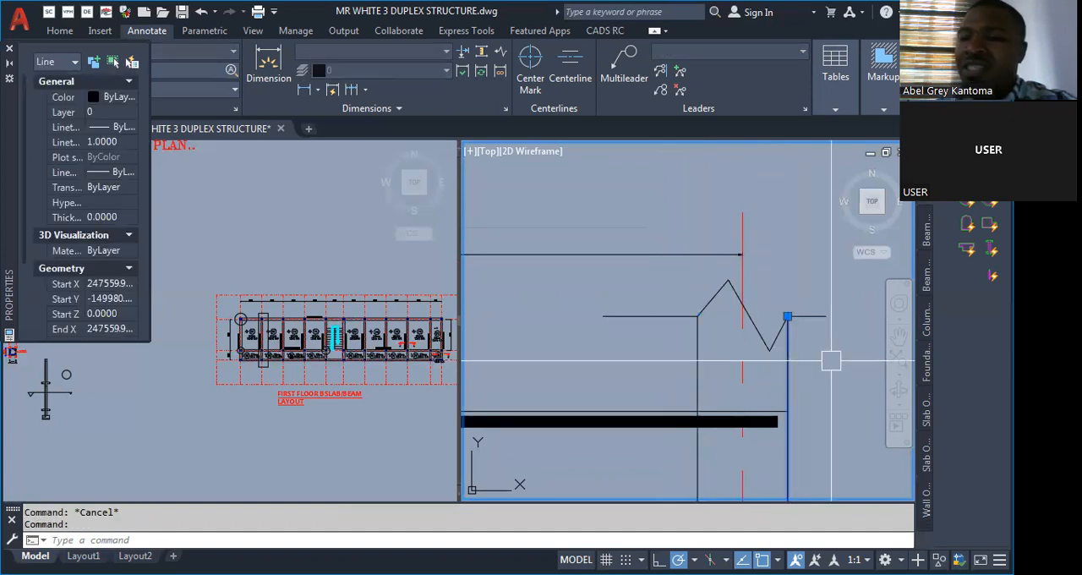
{"action": "key", "text": "Escape"}
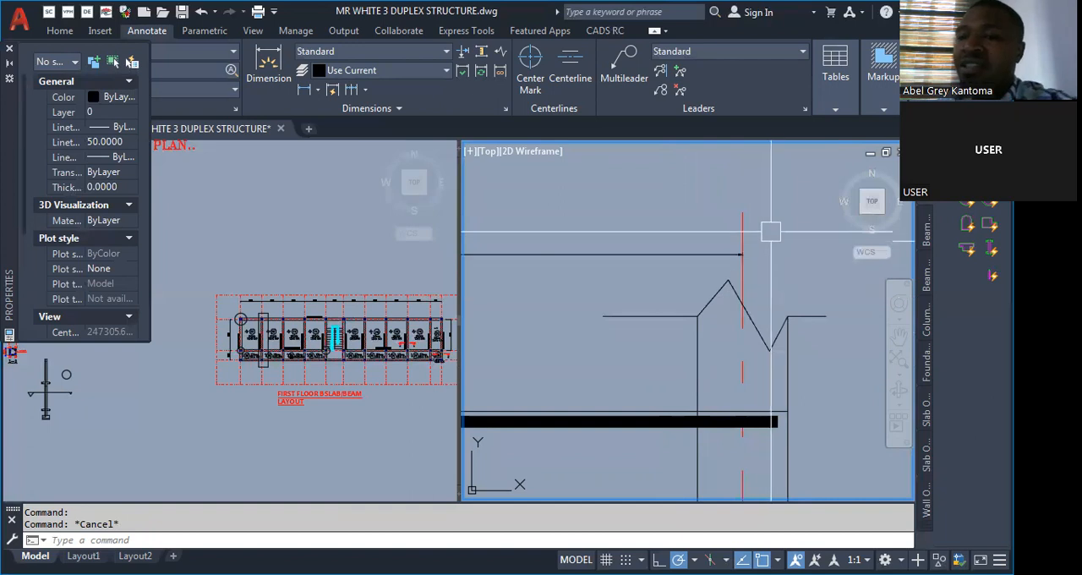
Review the whole new beam detail and compare the bars' end cover at its two outer columns.
{"action": "scroll", "coordinate": [795, 372], "scroll_direction": "down", "scroll_amount": 3}
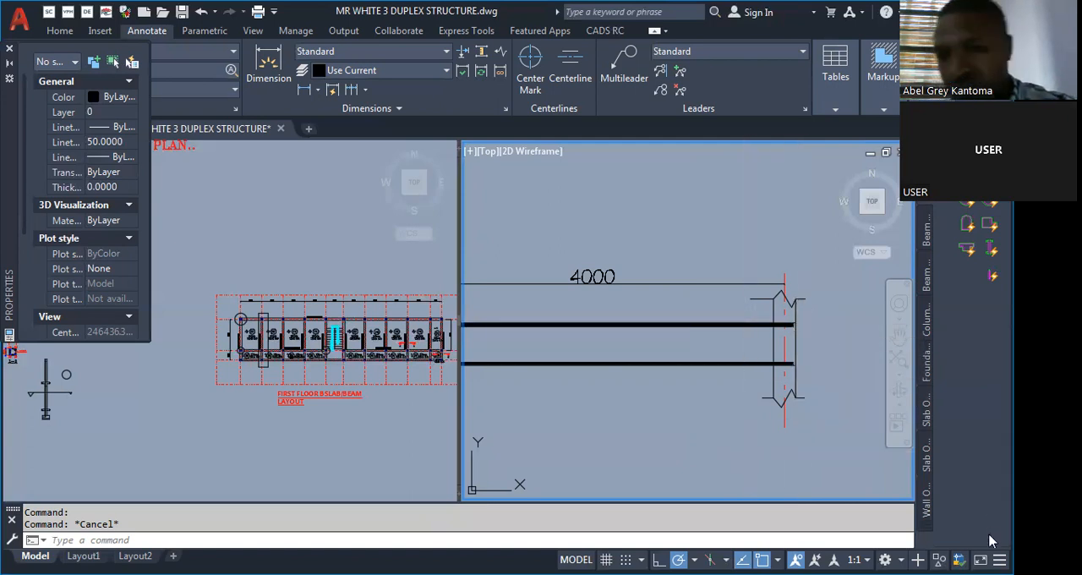
{"action": "scroll", "coordinate": [785, 406], "scroll_direction": "down", "scroll_amount": 3}
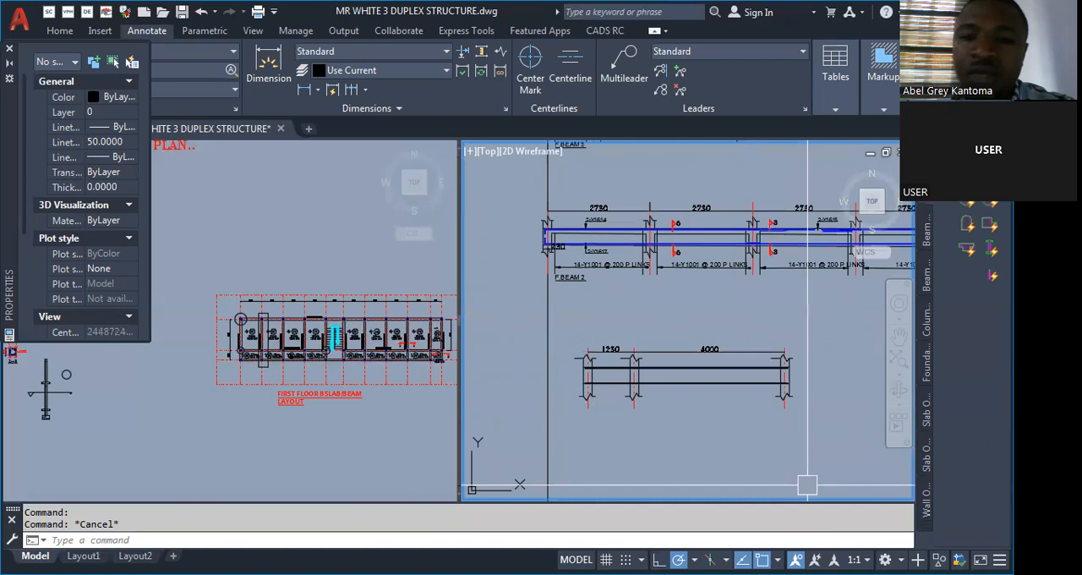
{"action": "scroll", "coordinate": [782, 367], "scroll_direction": "up", "scroll_amount": 6}
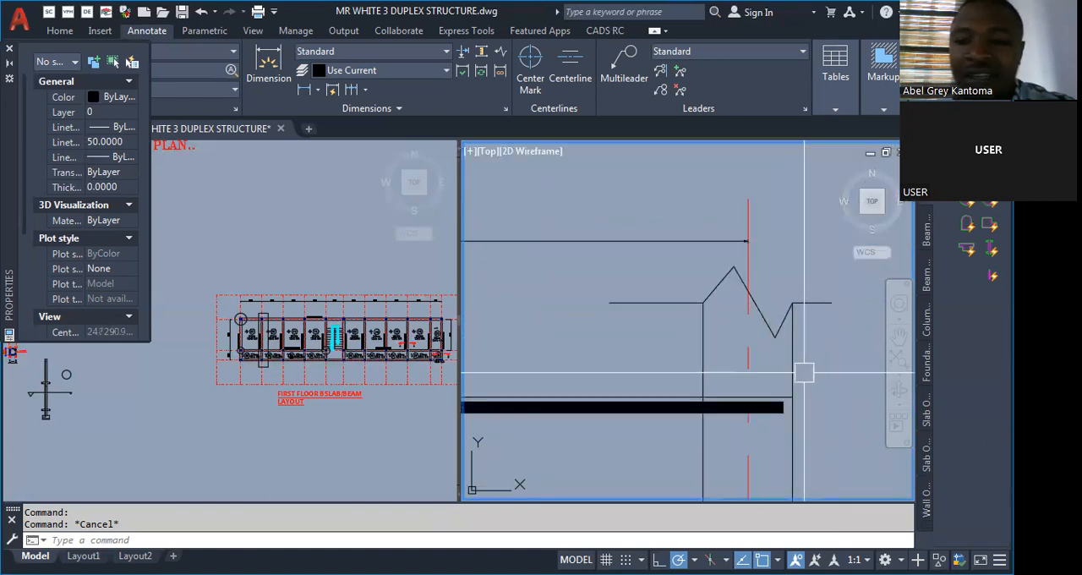
{"action": "scroll", "coordinate": [844, 372], "scroll_direction": "down", "scroll_amount": 3}
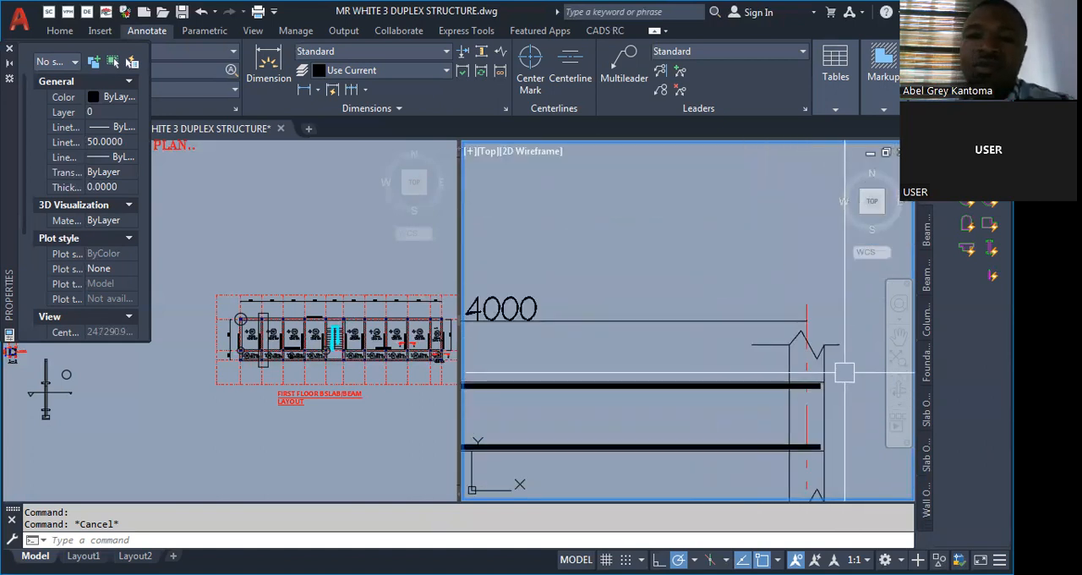
{"action": "scroll", "coordinate": [844, 372], "scroll_direction": "down", "scroll_amount": 3}
{"action": "scroll", "coordinate": [535, 397], "scroll_direction": "up", "scroll_amount": 2}
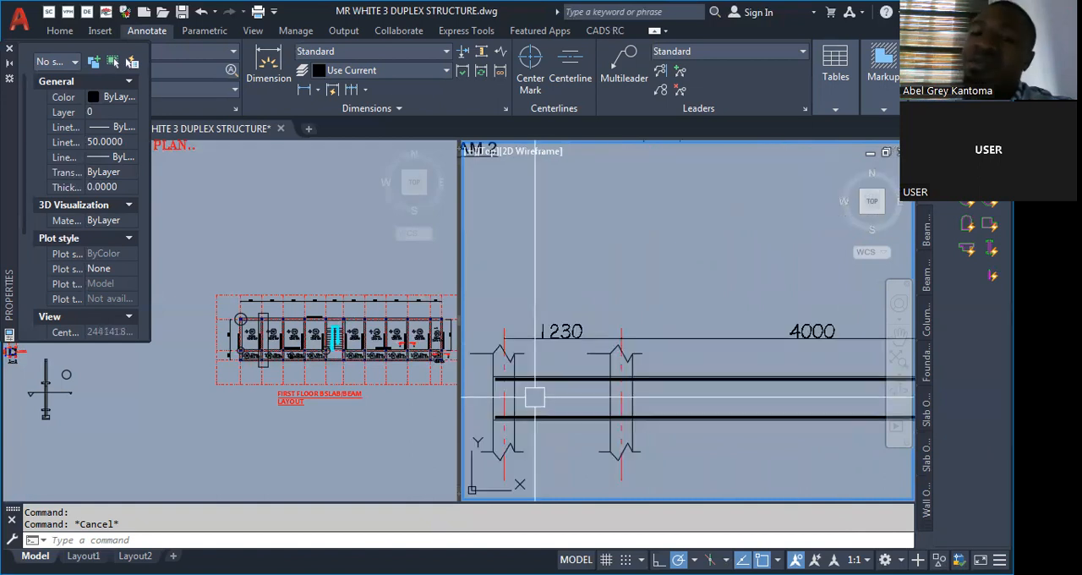
{"action": "scroll", "coordinate": [462, 400], "scroll_direction": "up", "scroll_amount": 2}
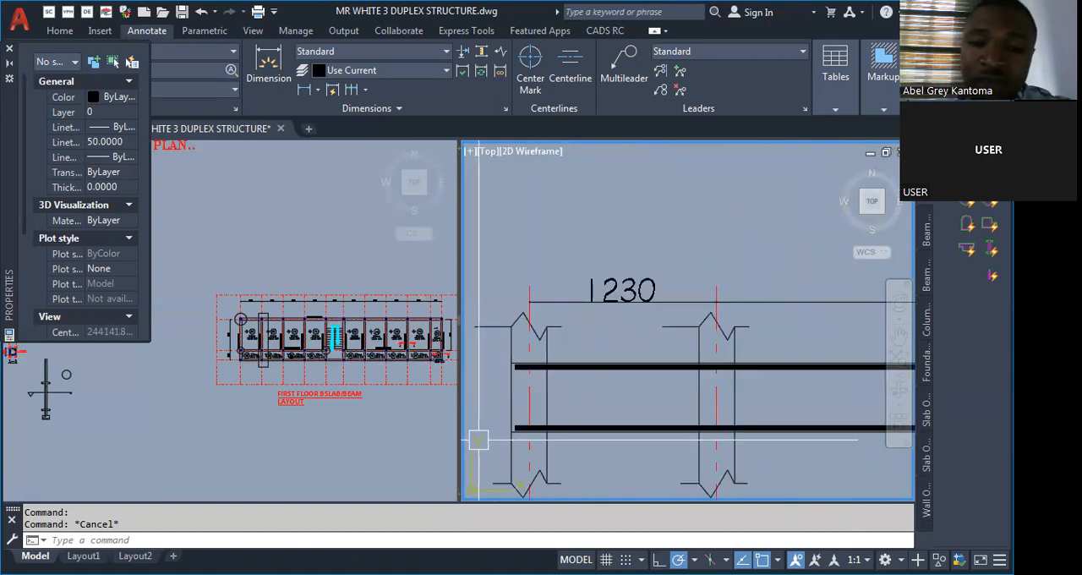
Examine the finished F.BEAM 1 and F.BEAM 2 details above the new beam in the other viewport.
{"action": "left_click", "coordinate": [350, 419]}
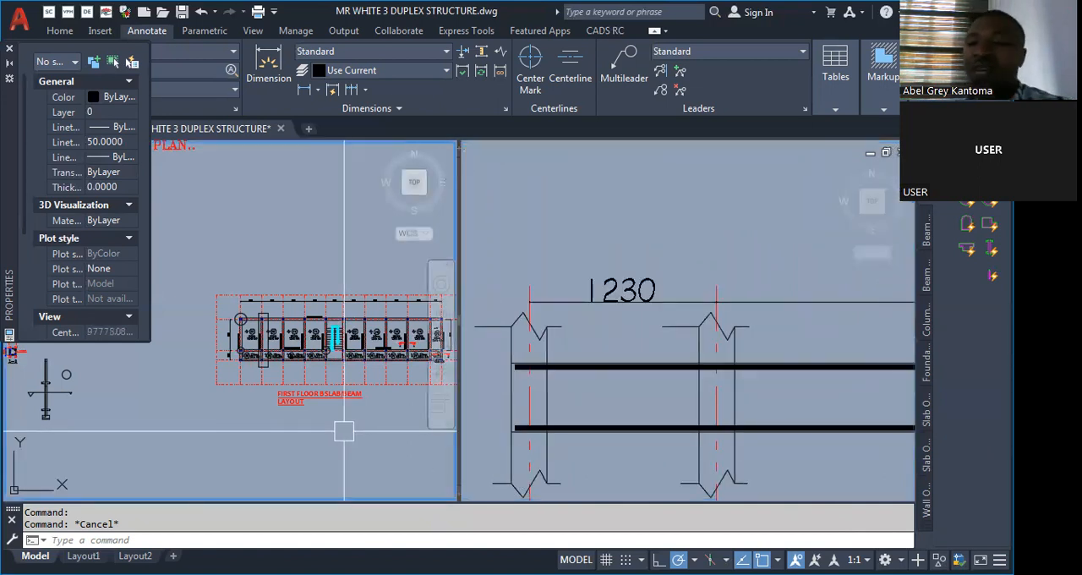
{"action": "scroll", "coordinate": [356, 401], "scroll_direction": "down", "scroll_amount": 4}
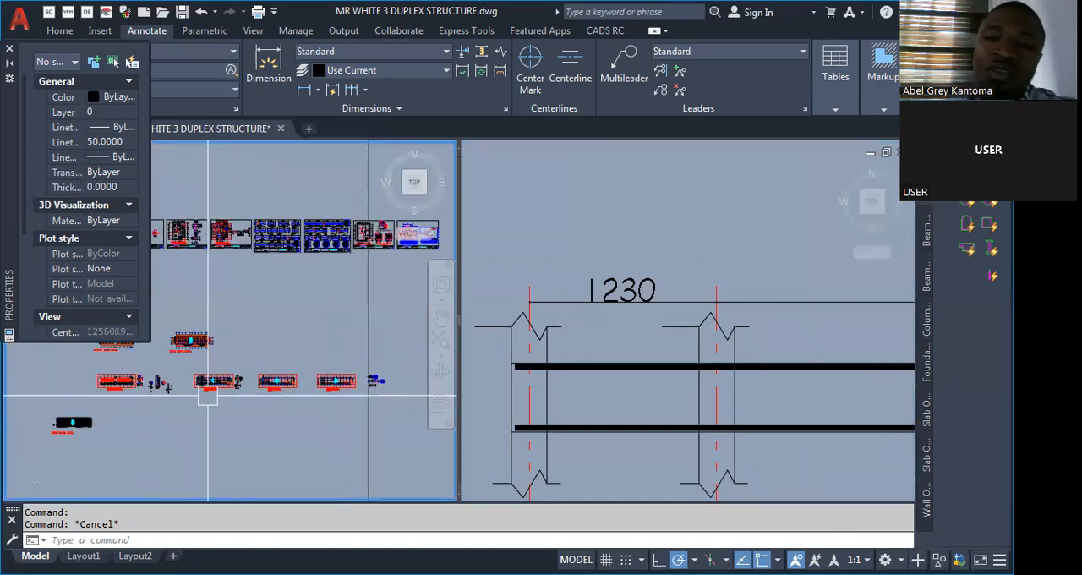
{"action": "scroll", "coordinate": [356, 402], "scroll_direction": "up", "scroll_amount": 5}
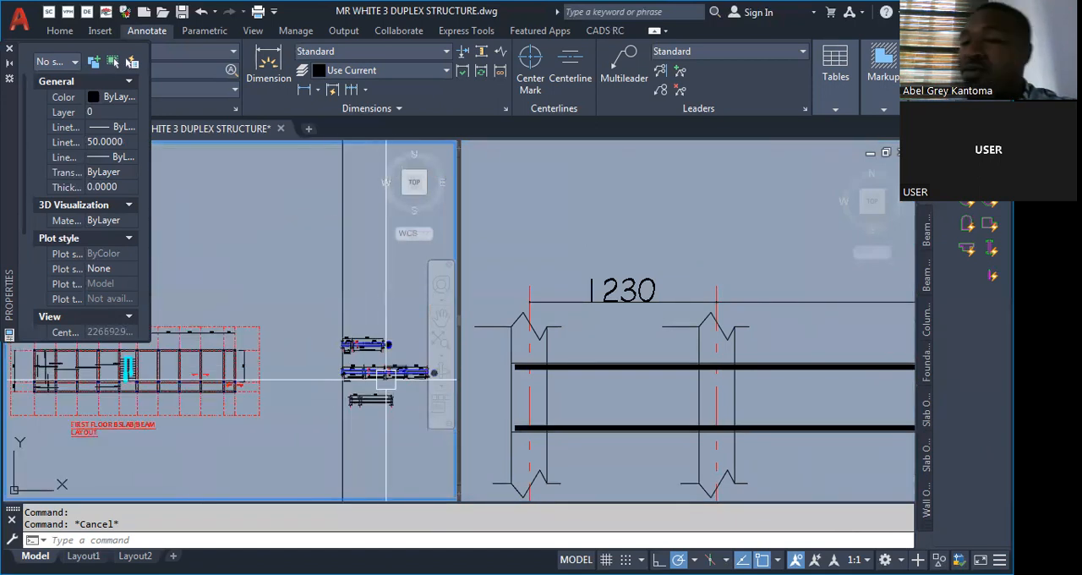
{"action": "scroll", "coordinate": [365, 398], "scroll_direction": "up", "scroll_amount": 3}
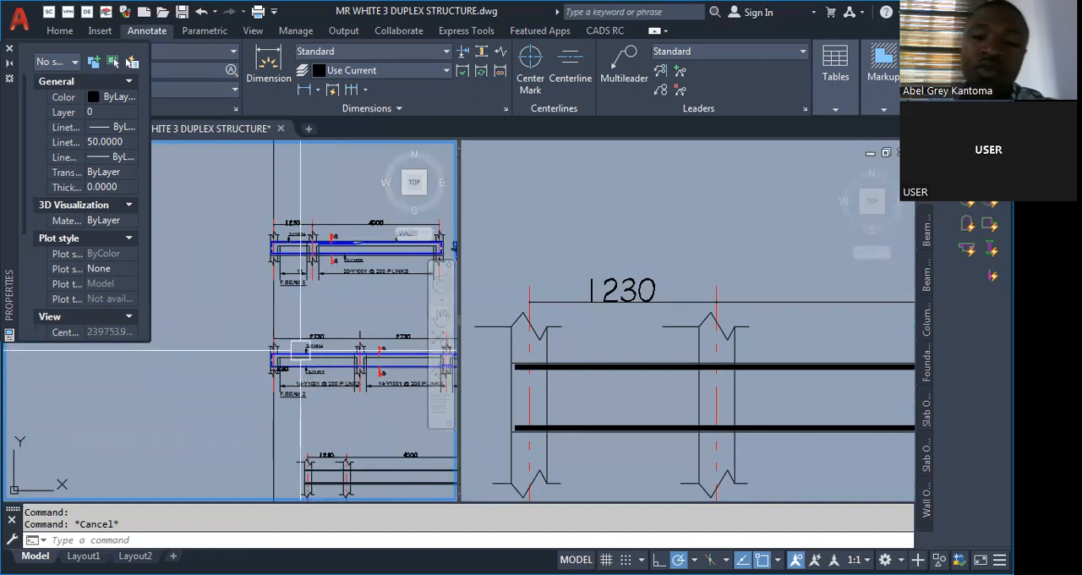
{"action": "scroll", "coordinate": [334, 349], "scroll_direction": "down", "scroll_amount": 2}
{"action": "scroll", "coordinate": [330, 321], "scroll_direction": "down", "scroll_amount": 2}
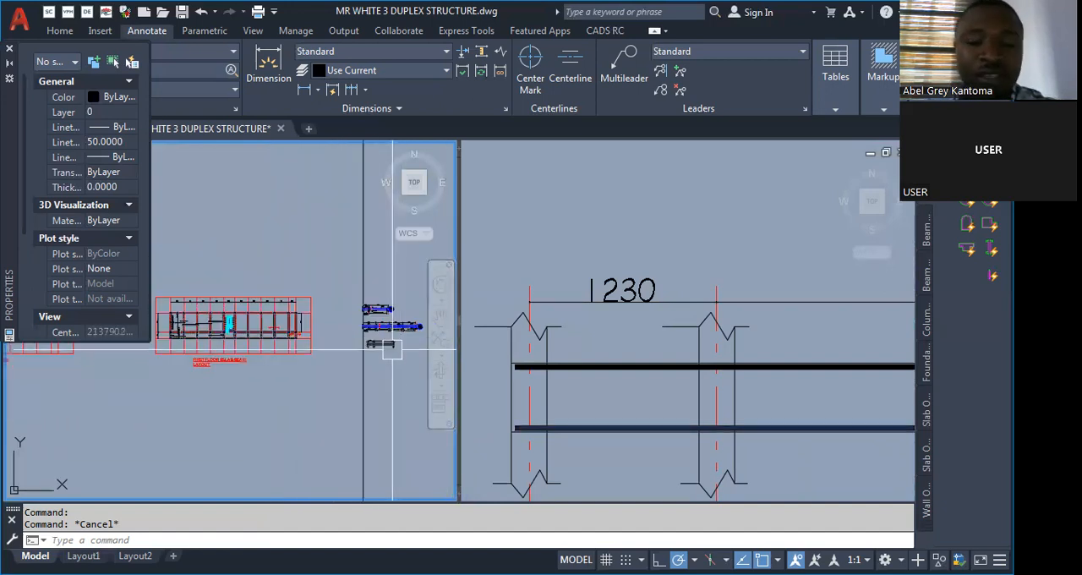
{"action": "scroll", "coordinate": [329, 313], "scroll_direction": "up", "scroll_amount": 2}
{"action": "scroll", "coordinate": [369, 297], "scroll_direction": "up", "scroll_amount": 2}
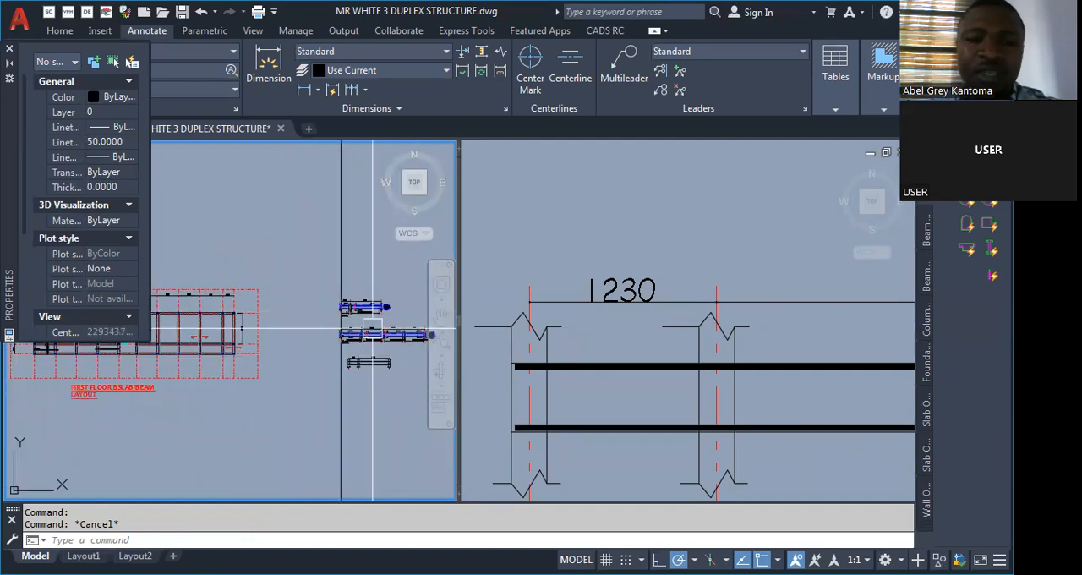
{"action": "scroll", "coordinate": [369, 297], "scroll_direction": "up", "scroll_amount": 2}
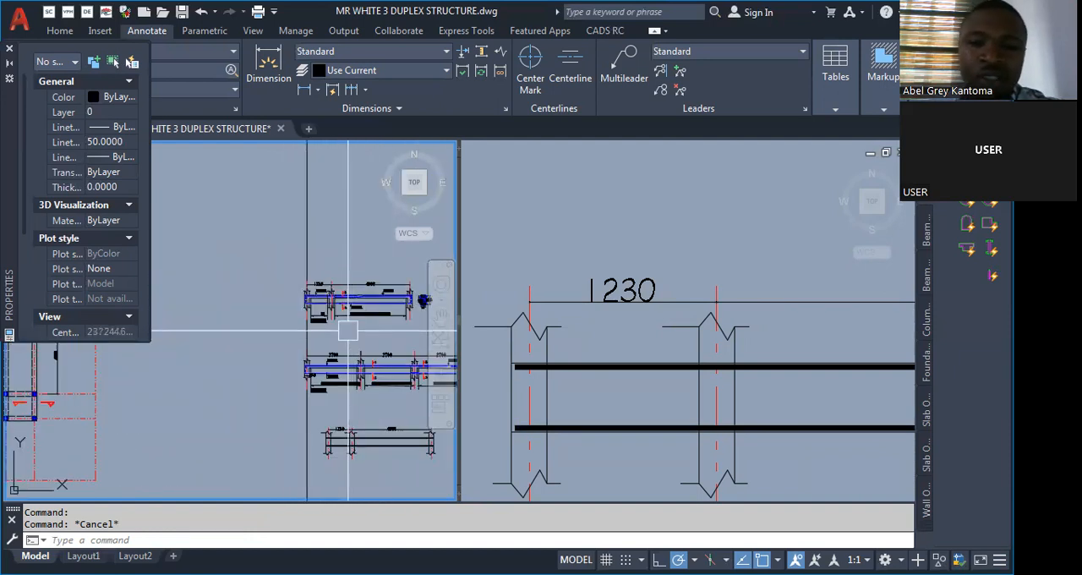